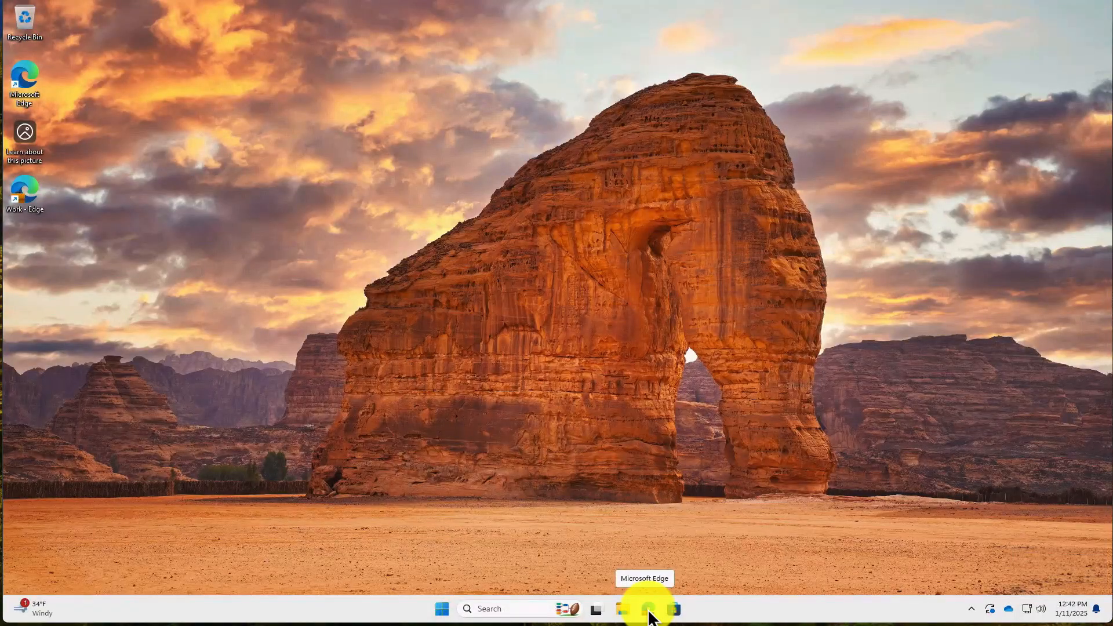
Open a new InPrivate Edge window and go to Outlook's sign-in page by entering 'outlook'.
right_click(648, 610)
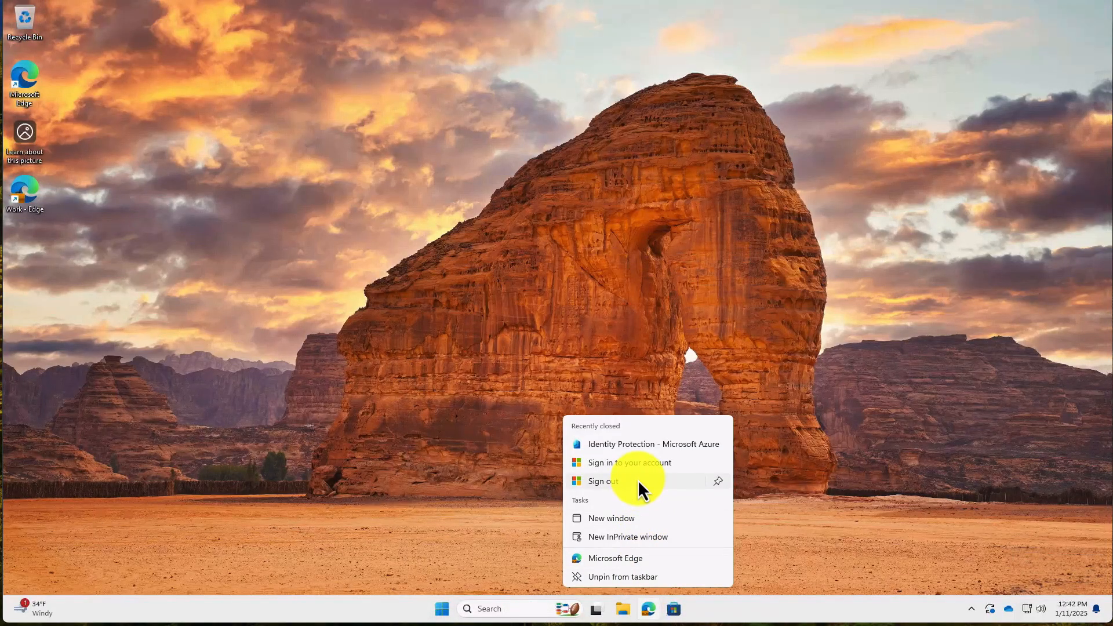
click(629, 538)
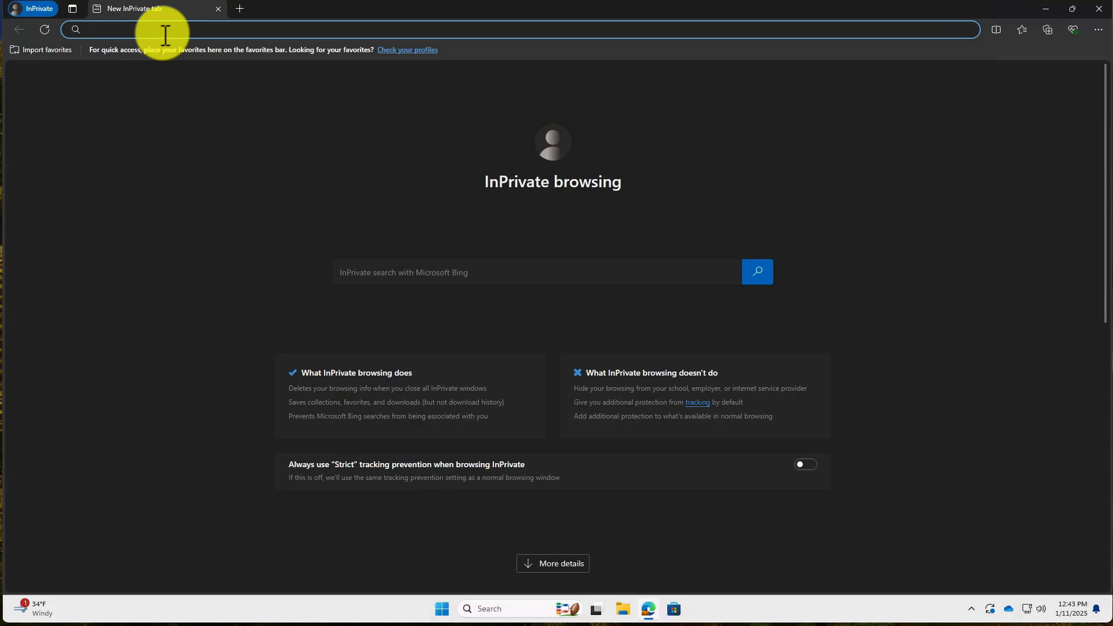
text(outlook.office365.us)
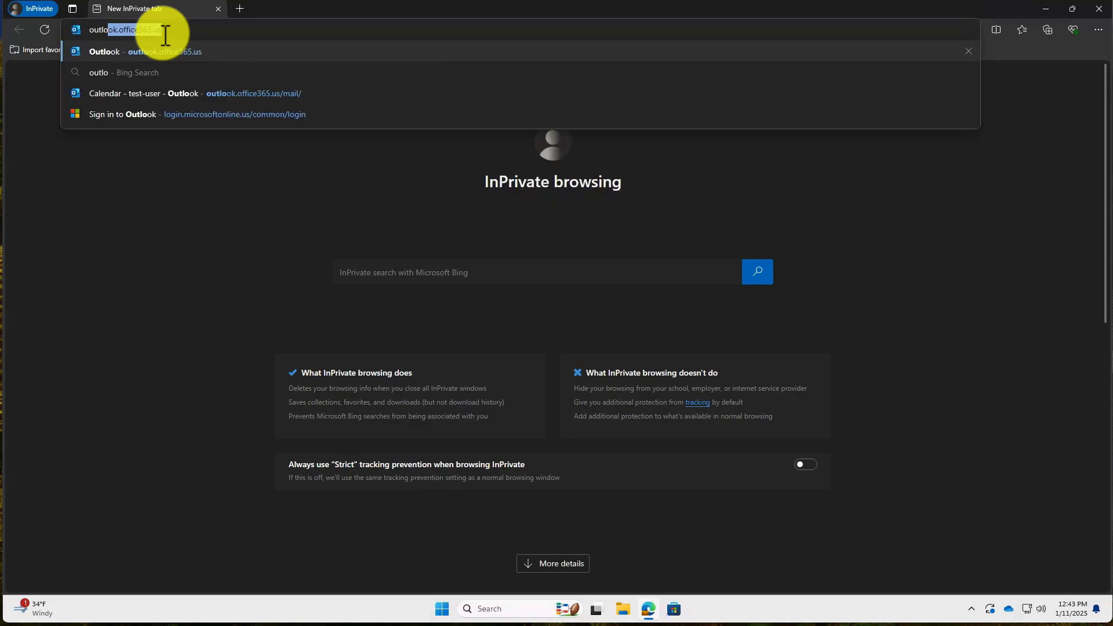
key(Return)
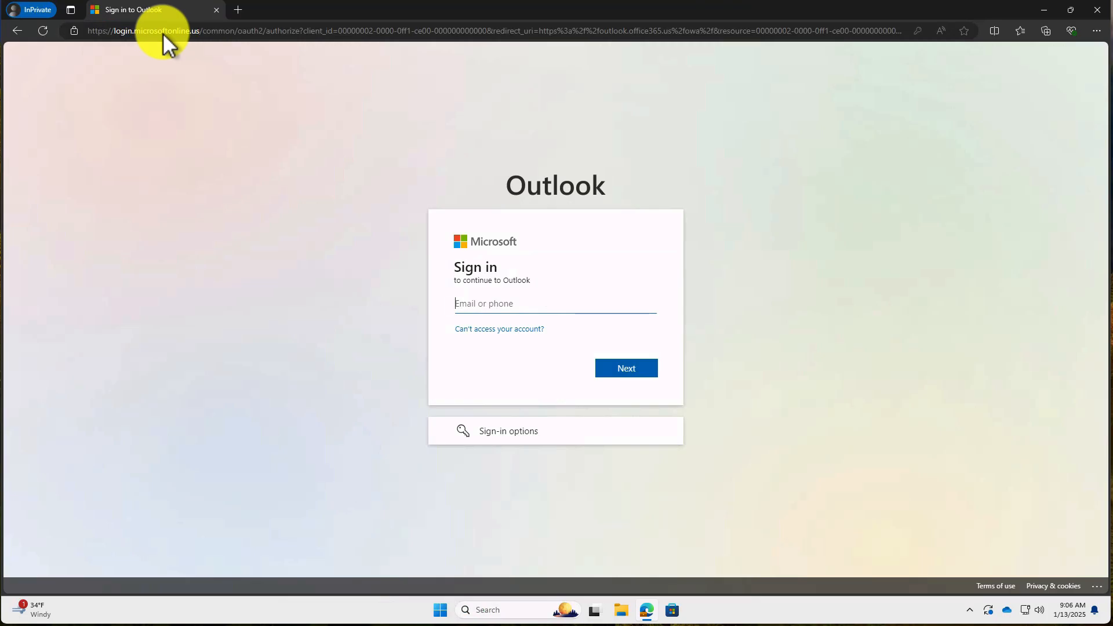
Sign in with the new work account's pasted e-mail address and its password.
click(487, 308)
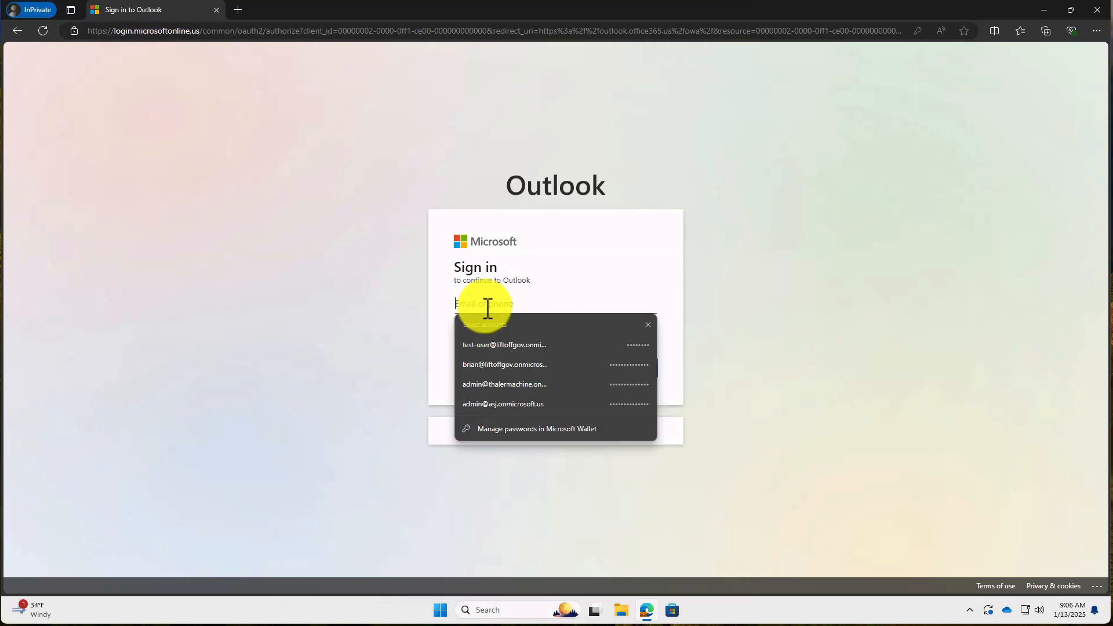
key(ctrl+v)
click(405, 371)
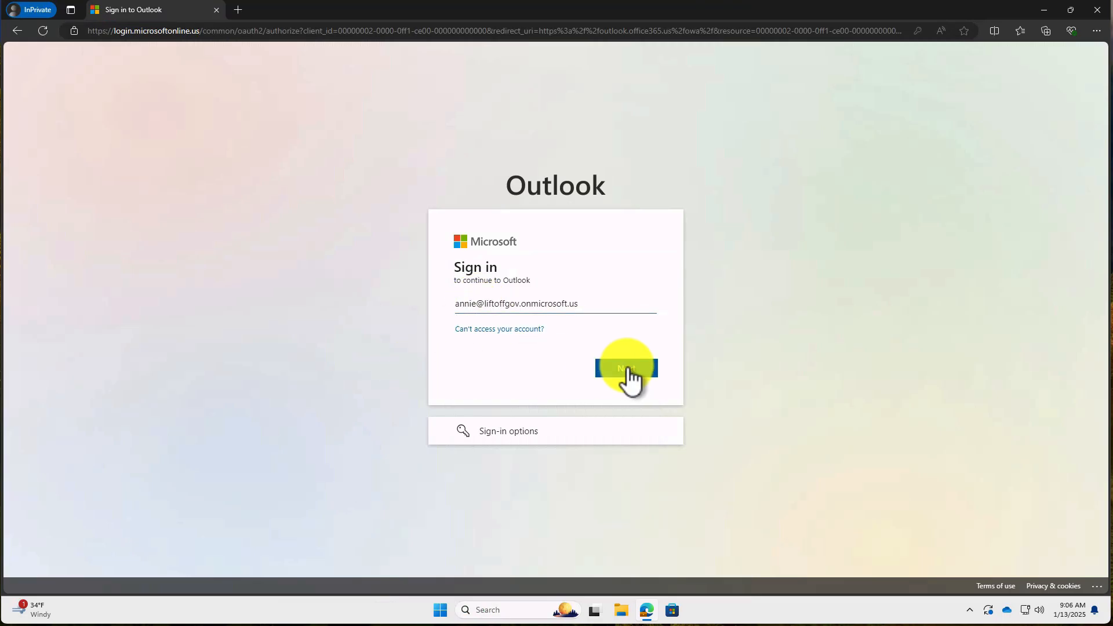
click(627, 368)
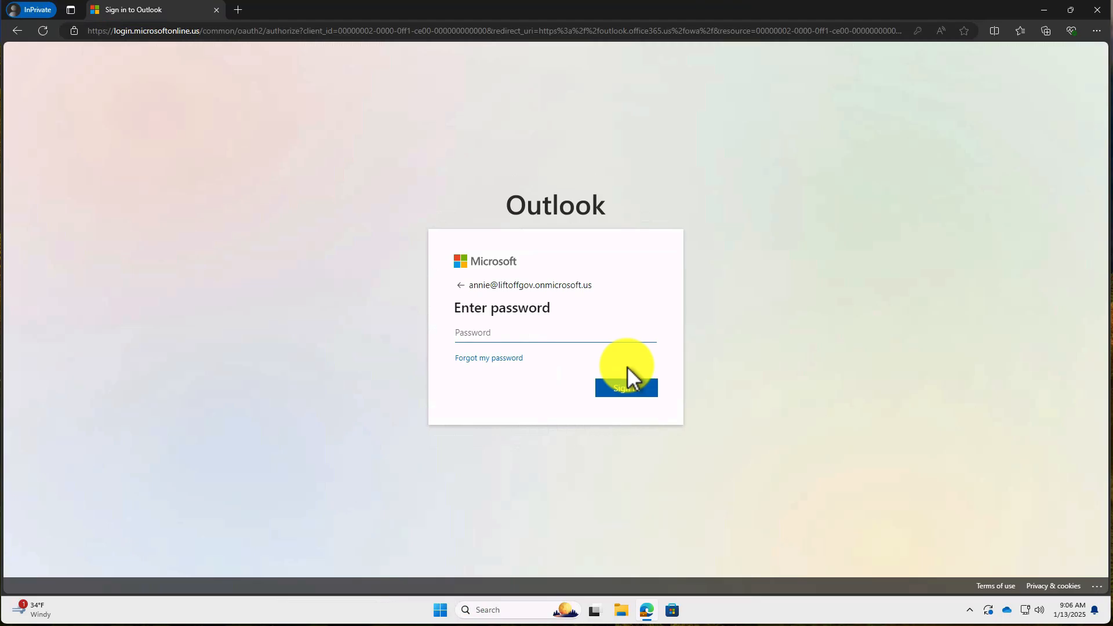
text(••••••••••)
click(628, 386)
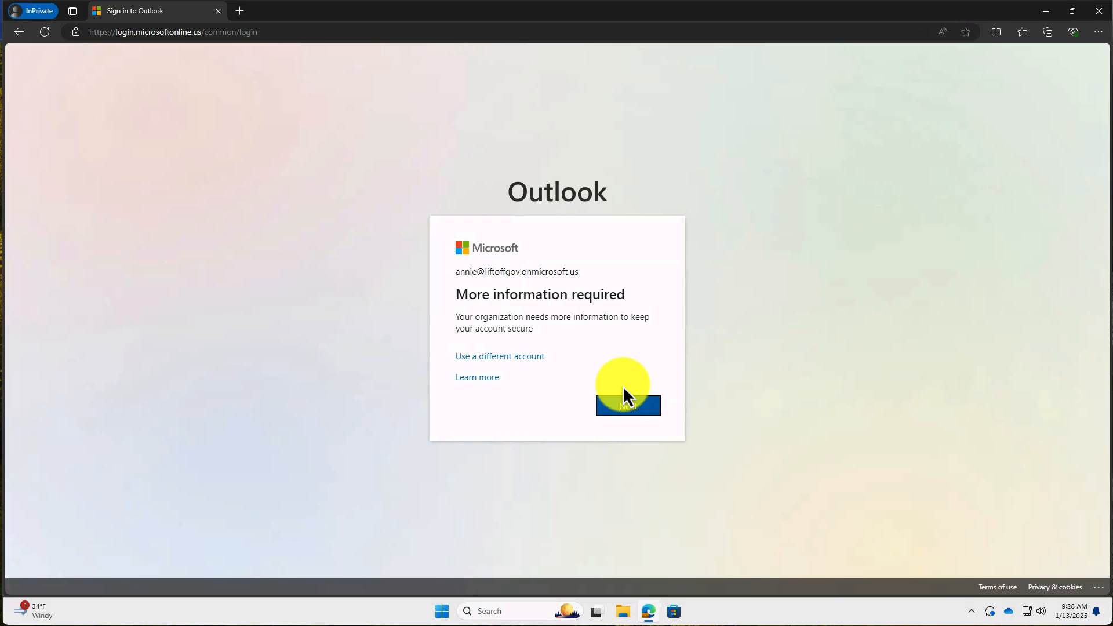
Begin the required security info setup and move past the Authenticator 'Start by getting the app' page.
click(626, 403)
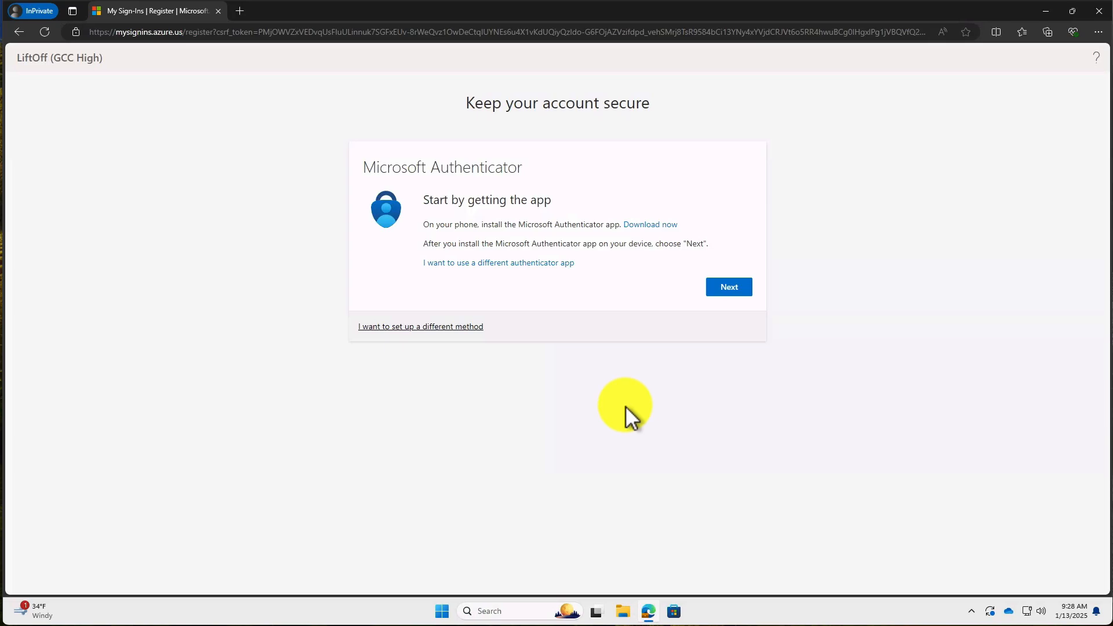
click(730, 288)
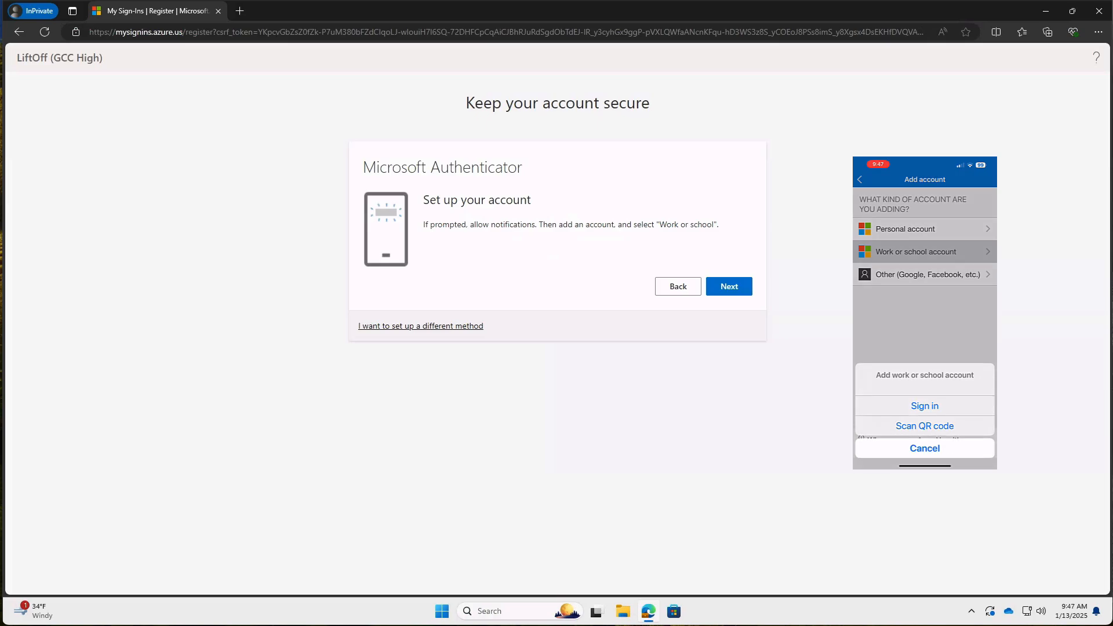
Register Microsoft Authenticator by scanning the QR code and approving the test notification, then finish.
click(729, 288)
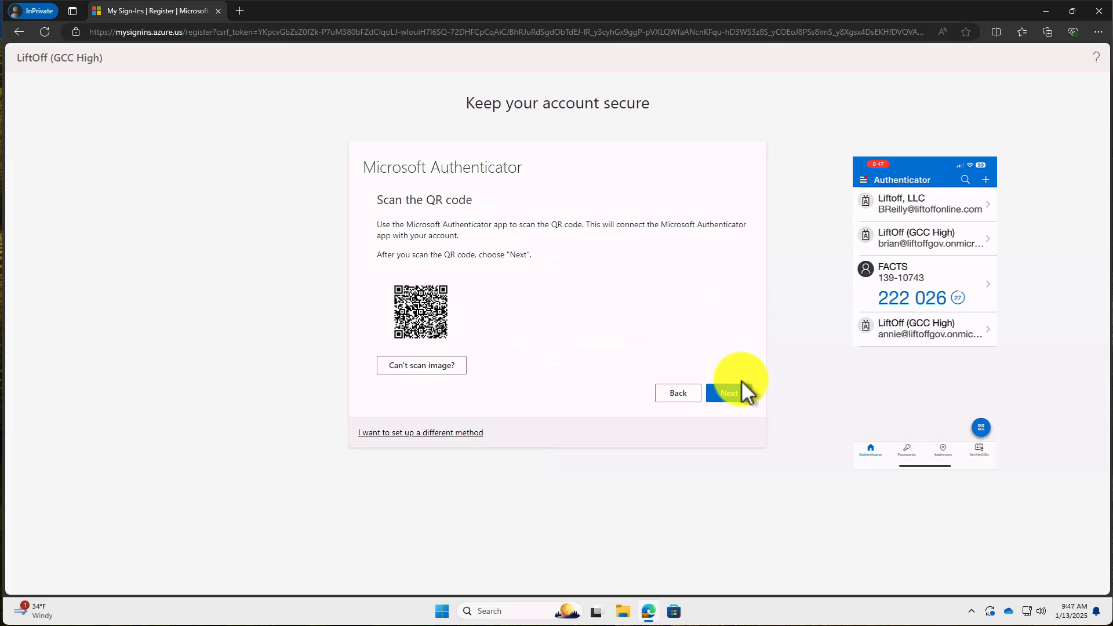
click(730, 396)
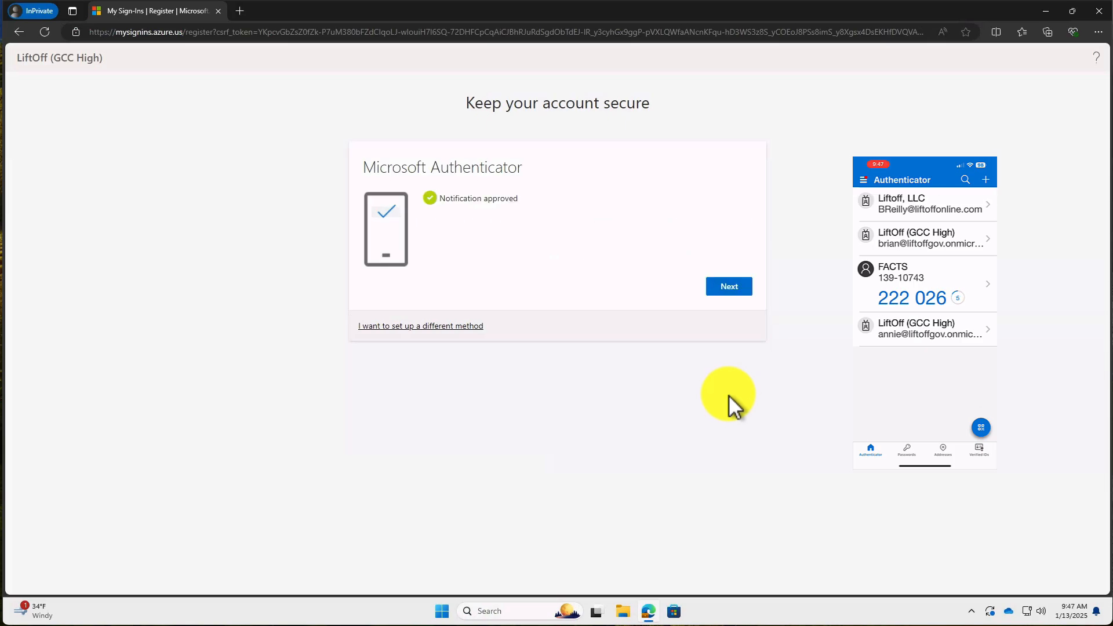
click(732, 286)
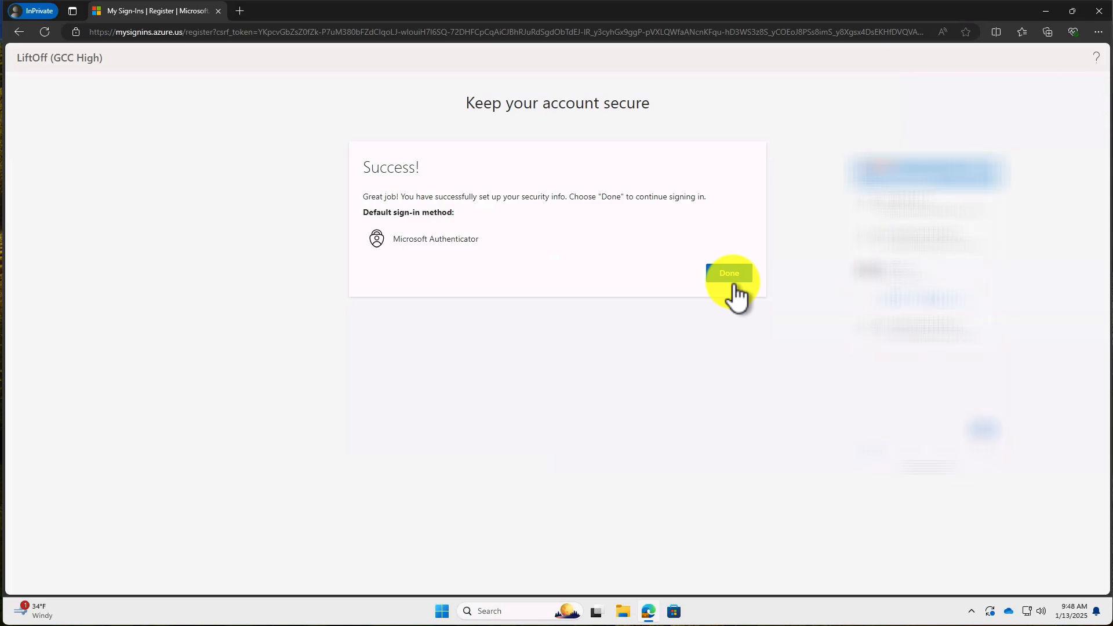
click(733, 277)
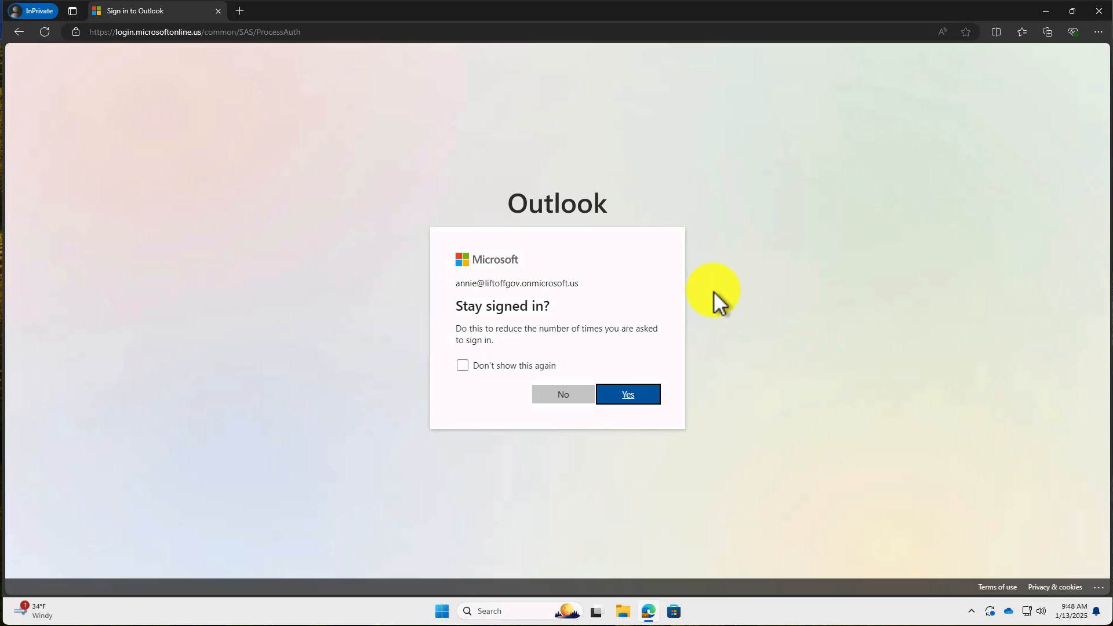
Answer Yes to stay signed in on this browser.
click(627, 396)
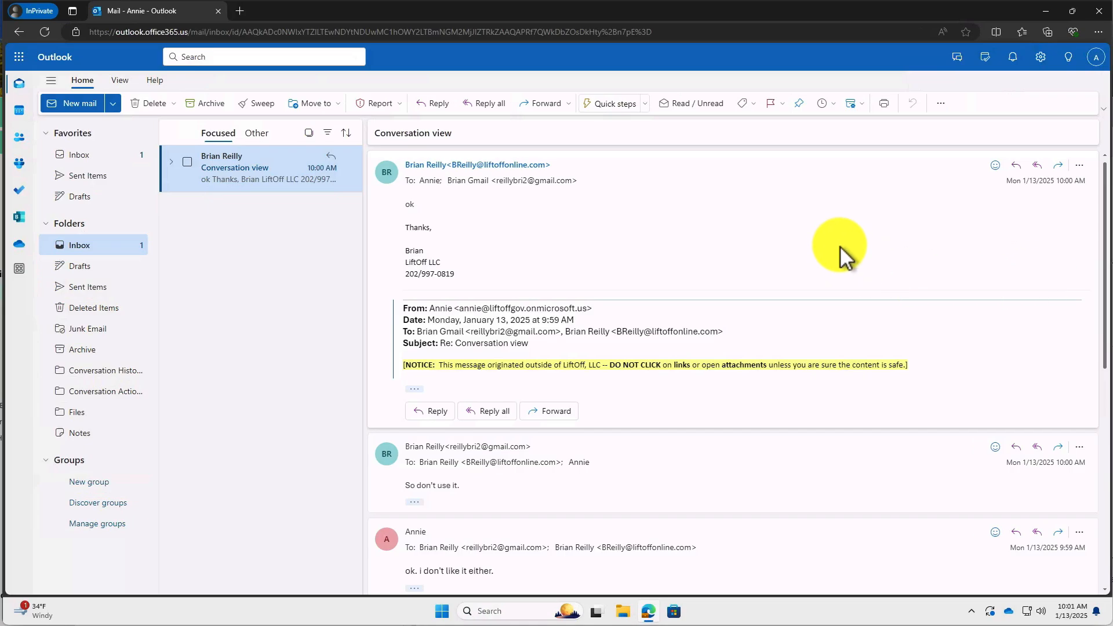
Apply the first Modern theme, a mountain lake image, under Settings > General > Appearance.
click(1038, 63)
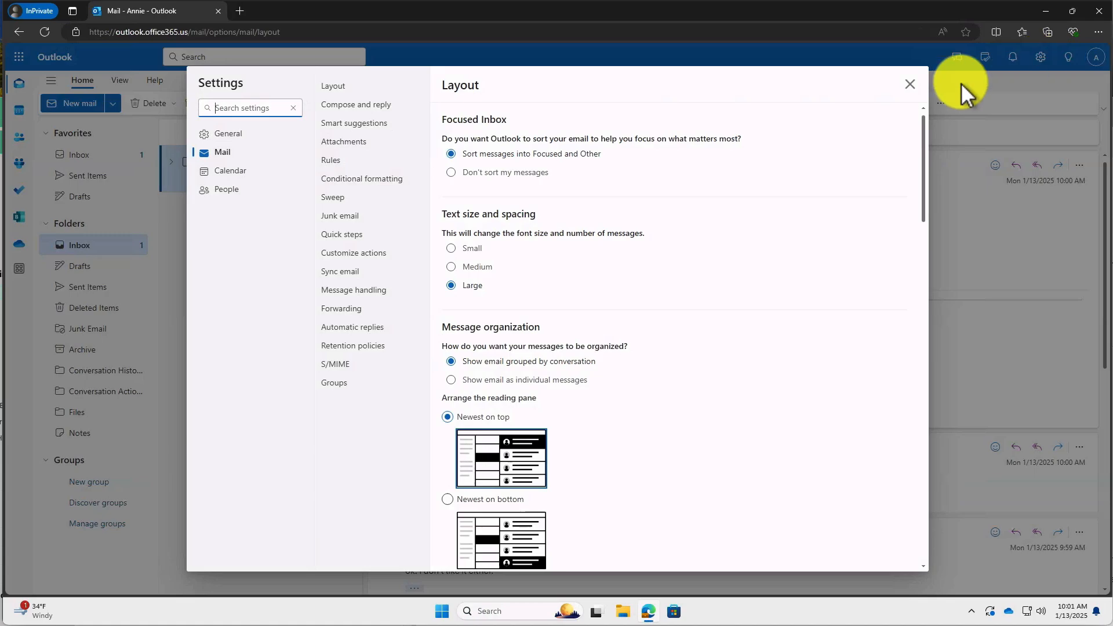
click(229, 138)
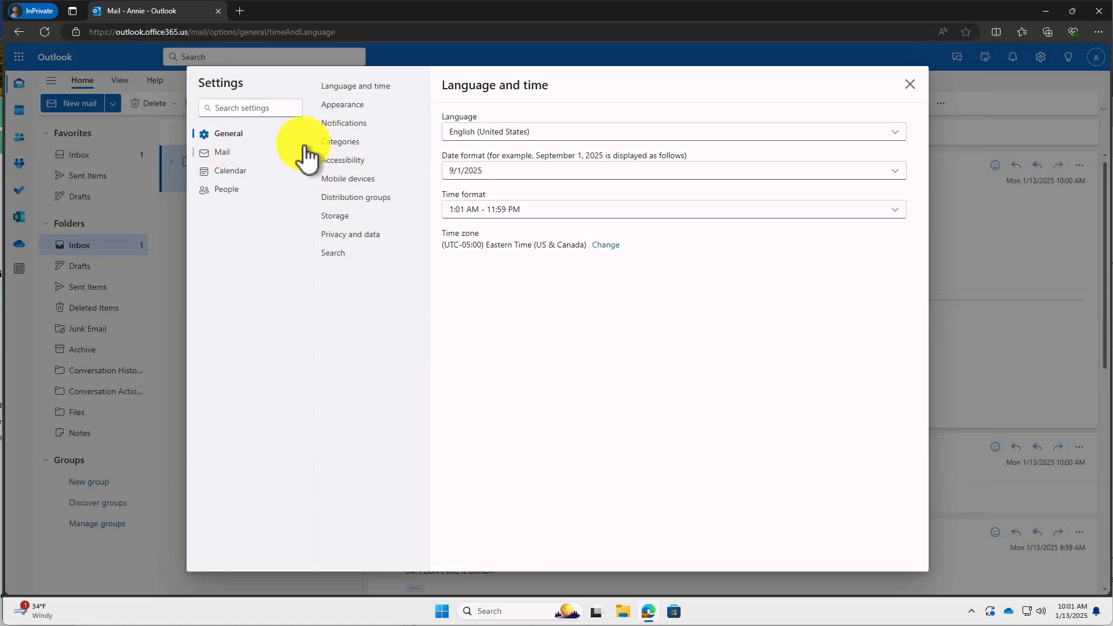
click(342, 108)
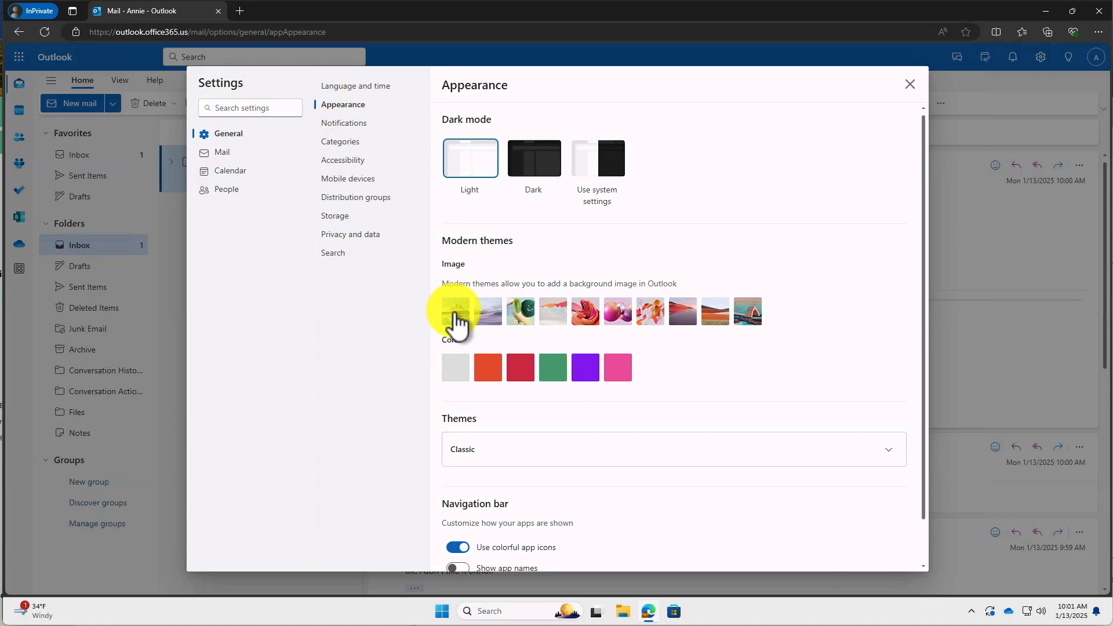
click(456, 316)
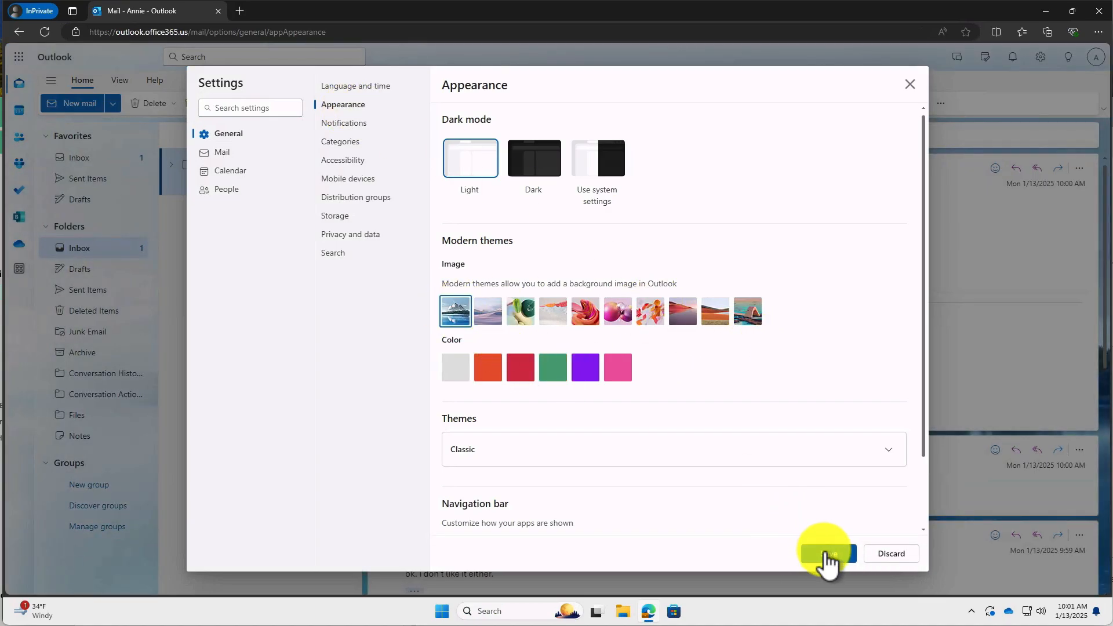
click(828, 555)
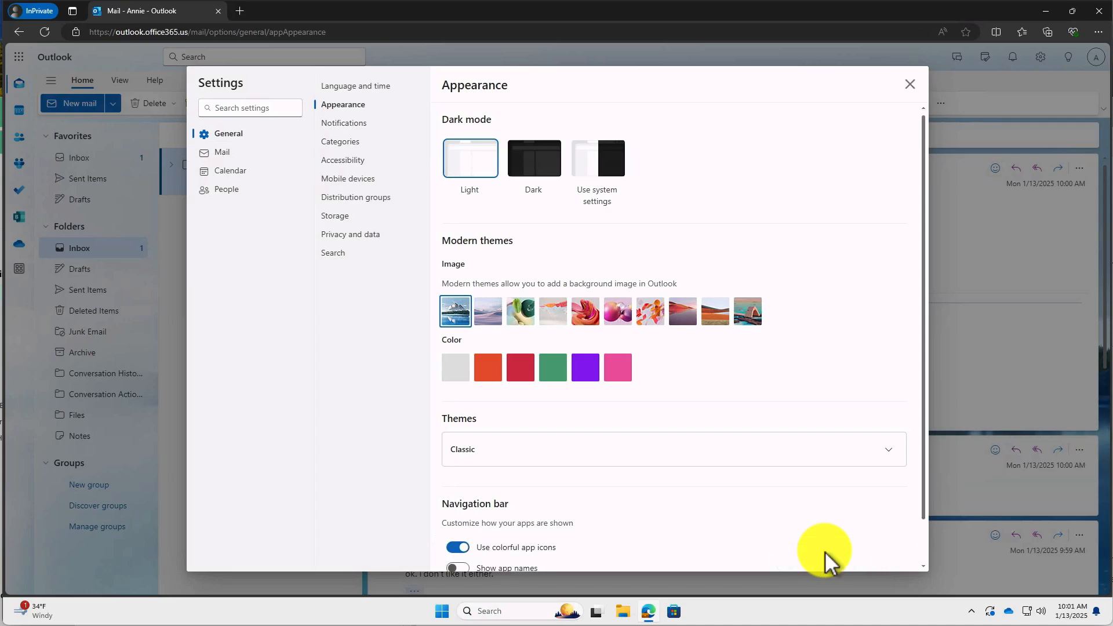
click(909, 85)
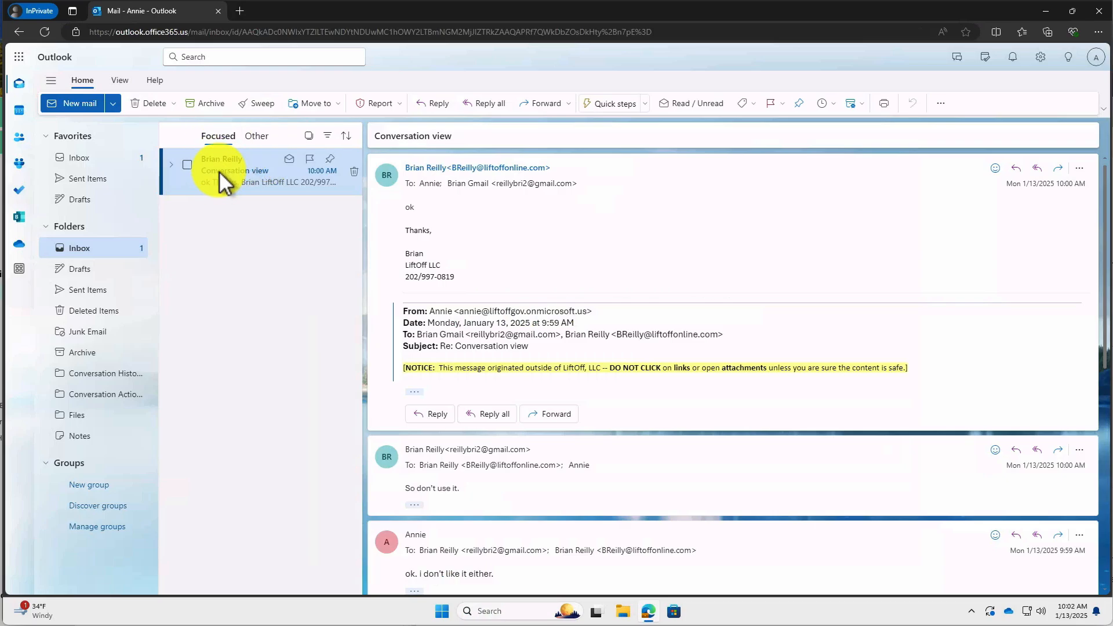
click(255, 142)
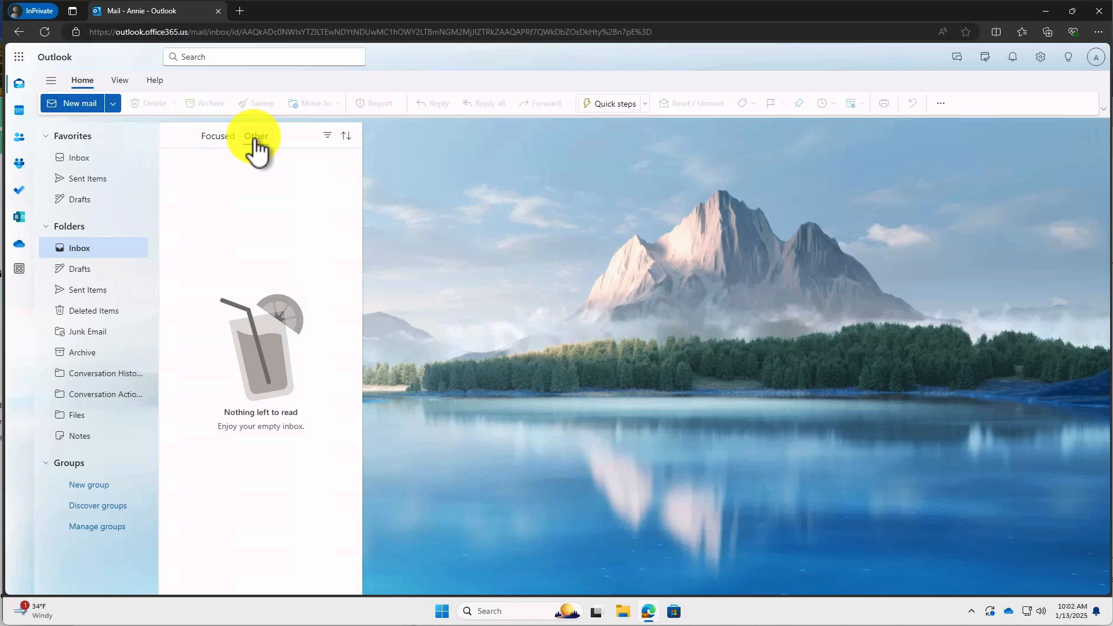
click(253, 139)
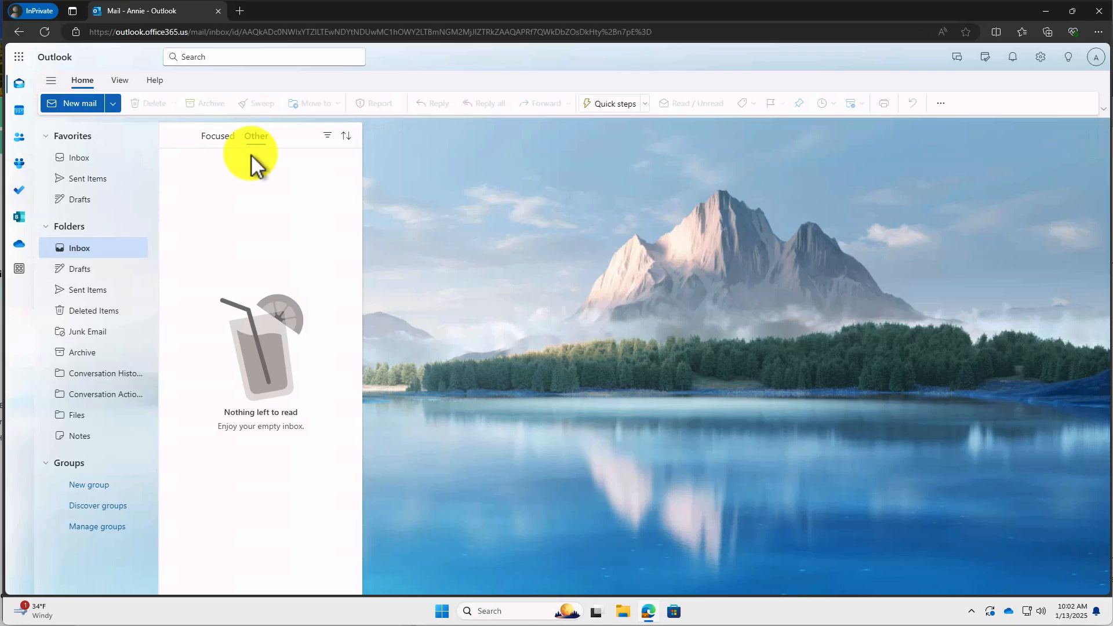
click(222, 144)
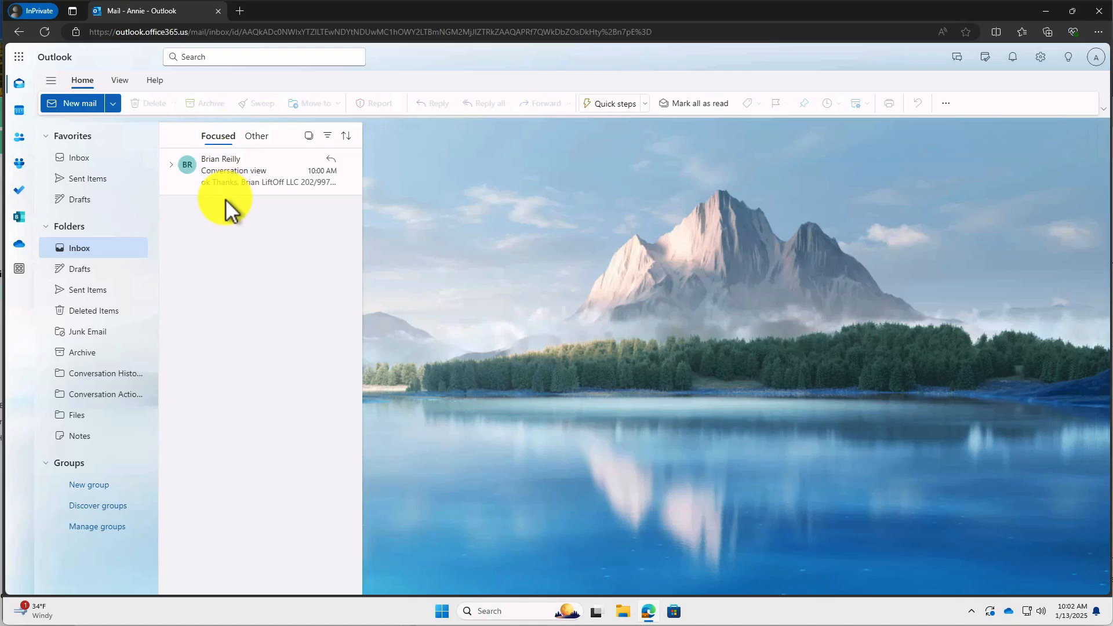
click(257, 138)
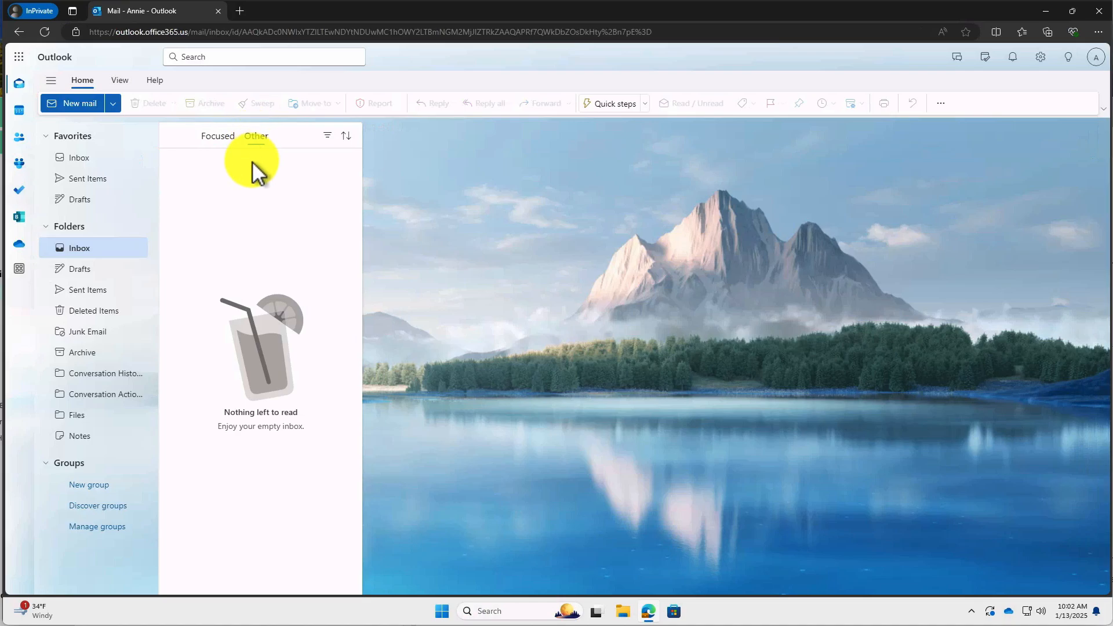
click(222, 145)
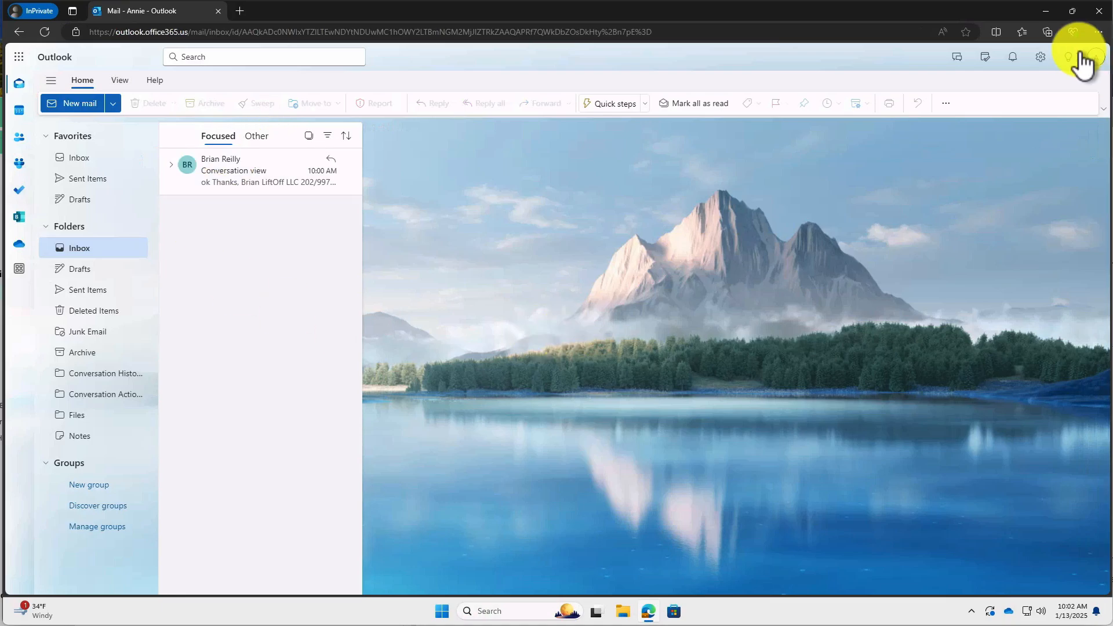
Turn off Focused/Other inbox sorting, then expand the Conversation view thread to list its messages.
click(1043, 58)
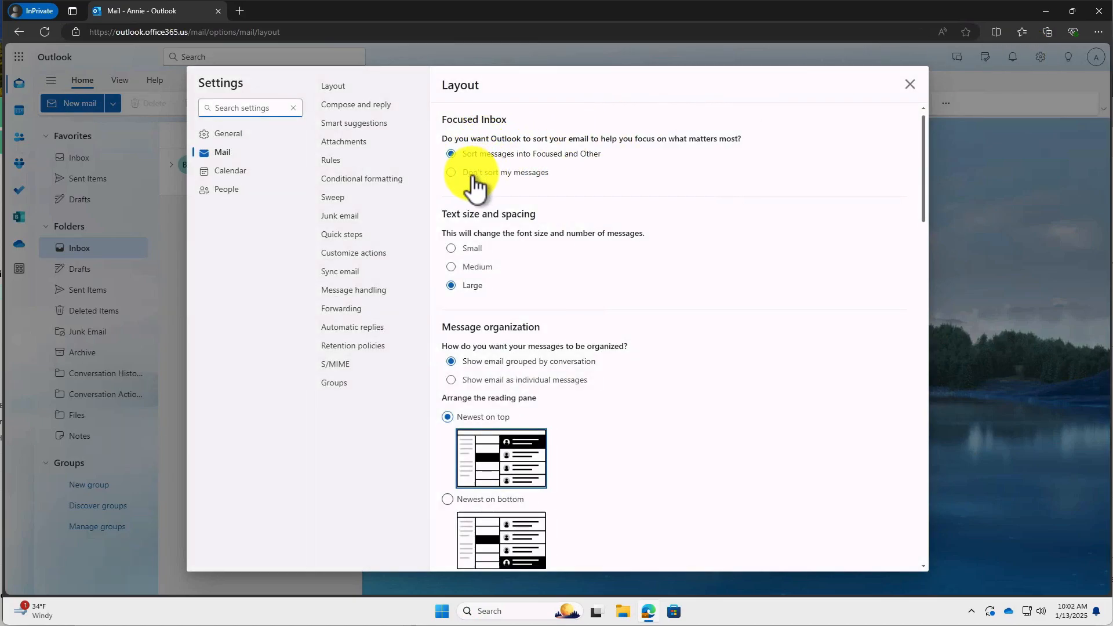
click(454, 174)
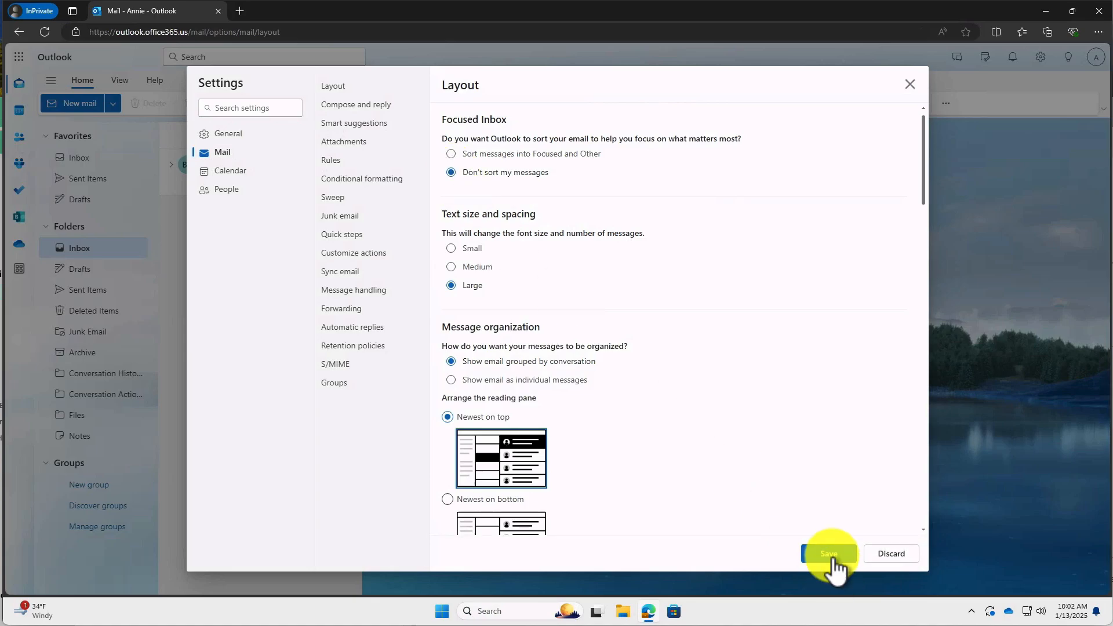
click(830, 554)
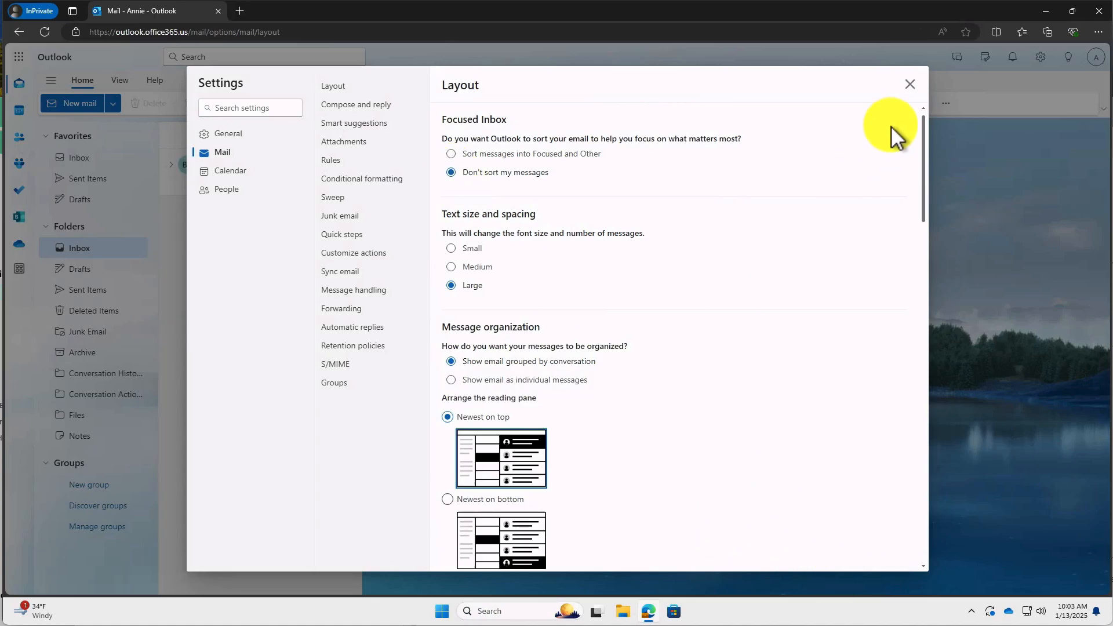
click(909, 84)
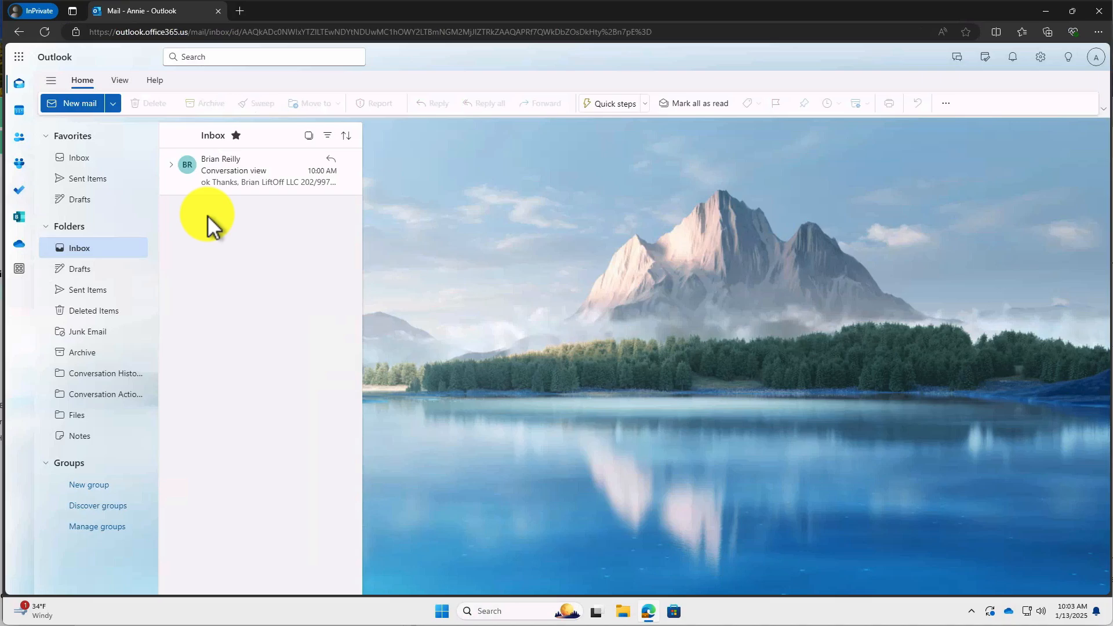
click(172, 170)
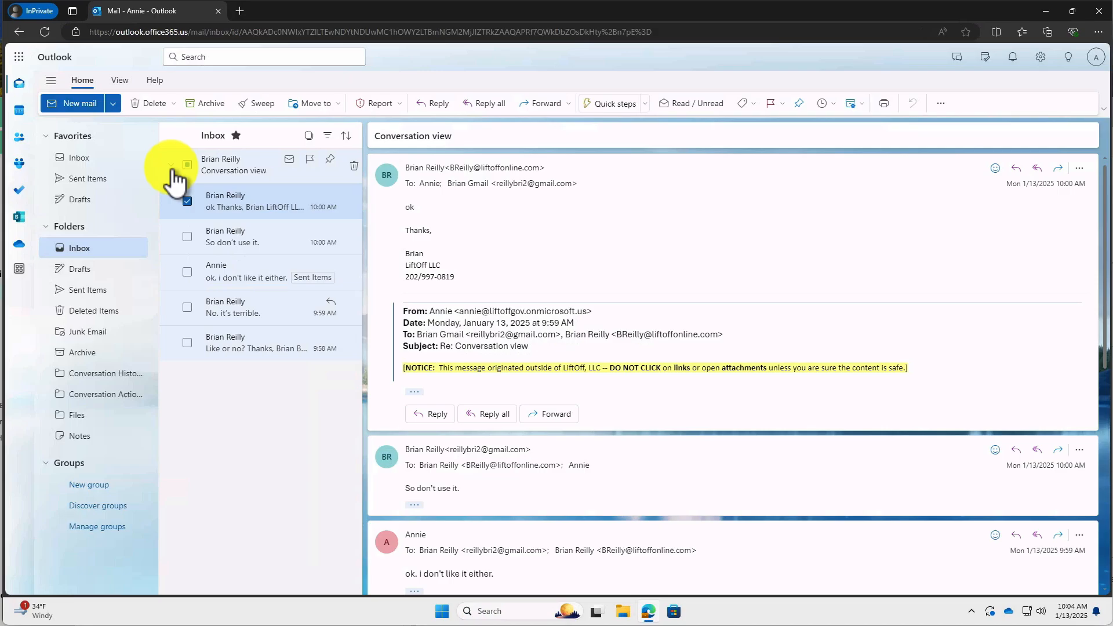
Switch the mail layout to 'Show email as individual messages' and save.
click(1040, 56)
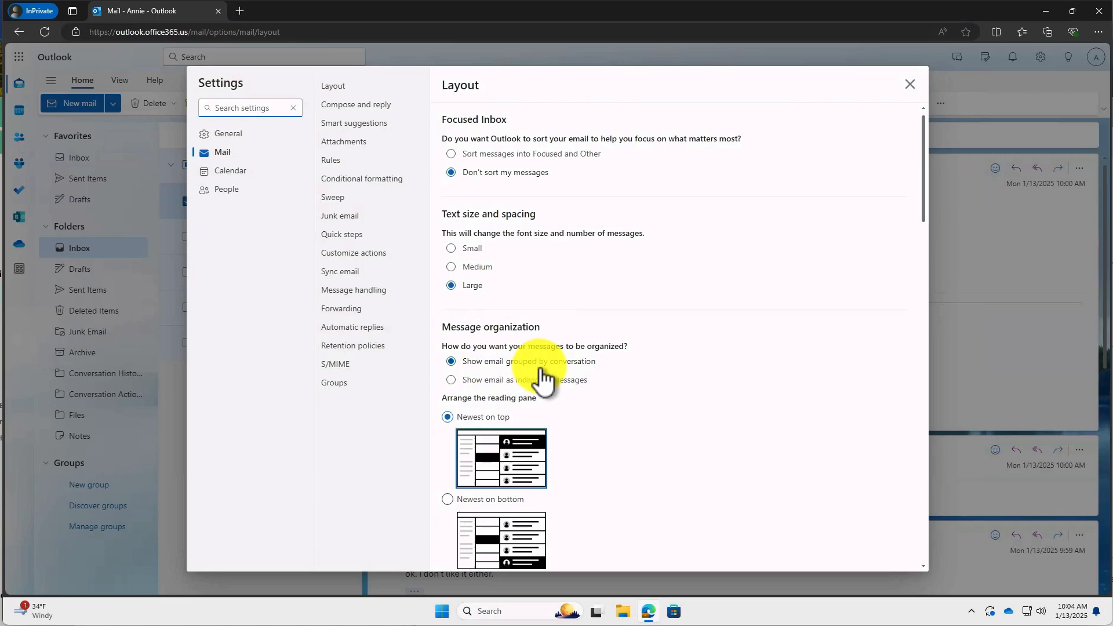
click(450, 381)
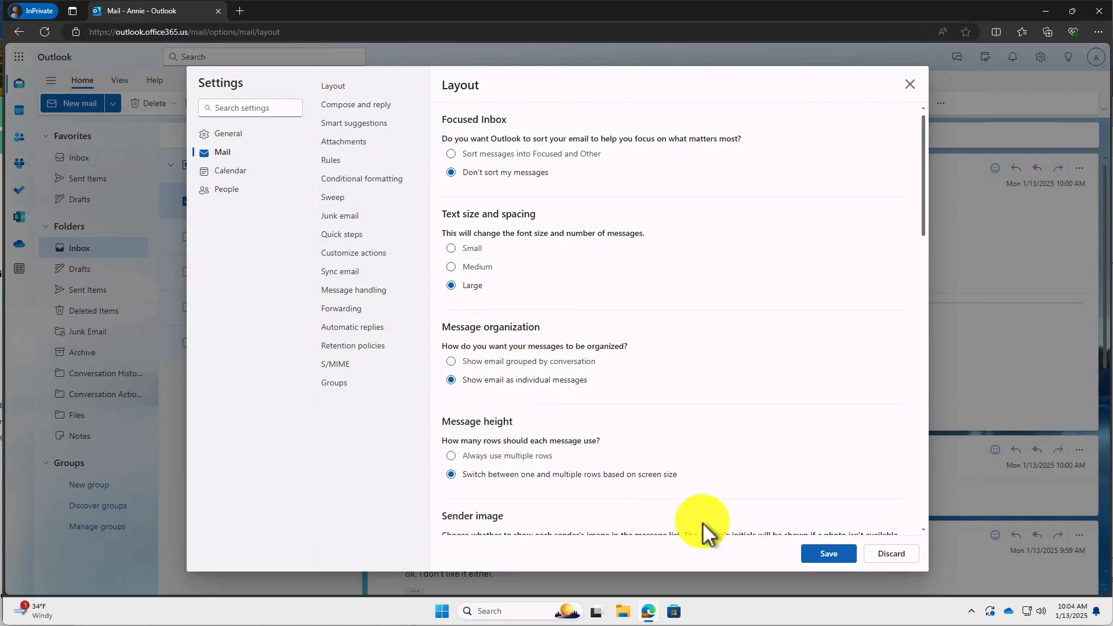
click(828, 561)
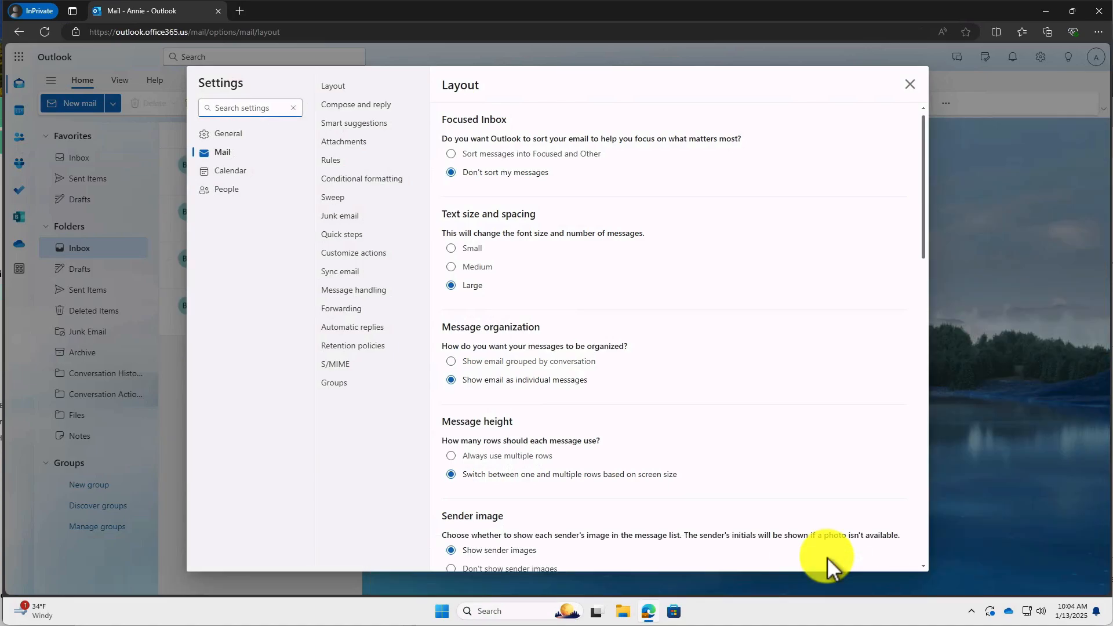
click(909, 85)
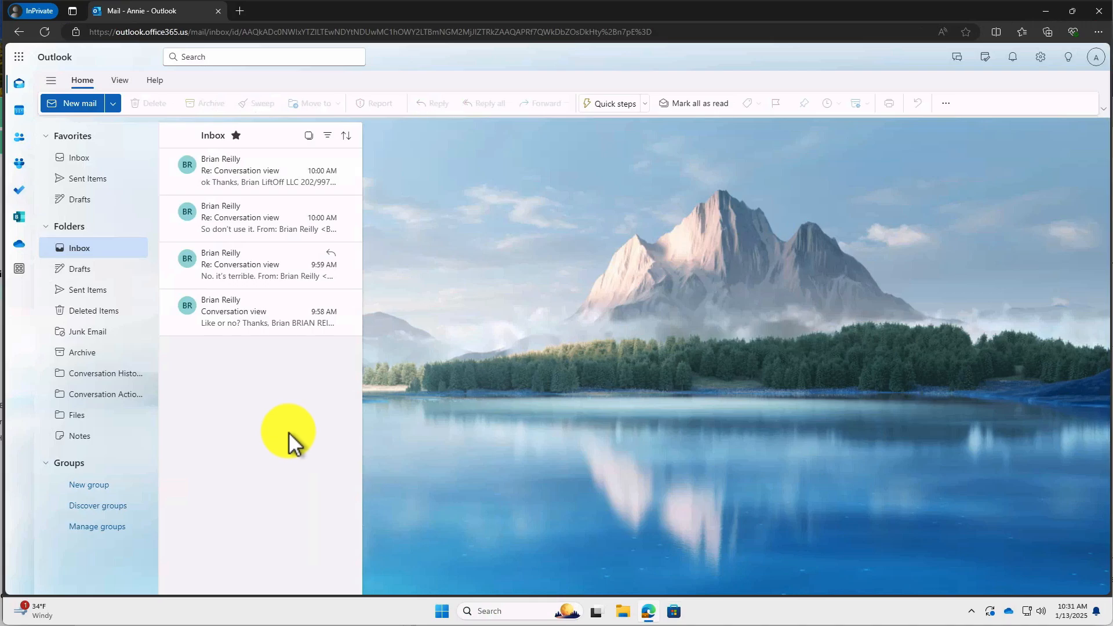
Create and save a new signature under Compose and reply, containing the pasted contact details.
click(1041, 58)
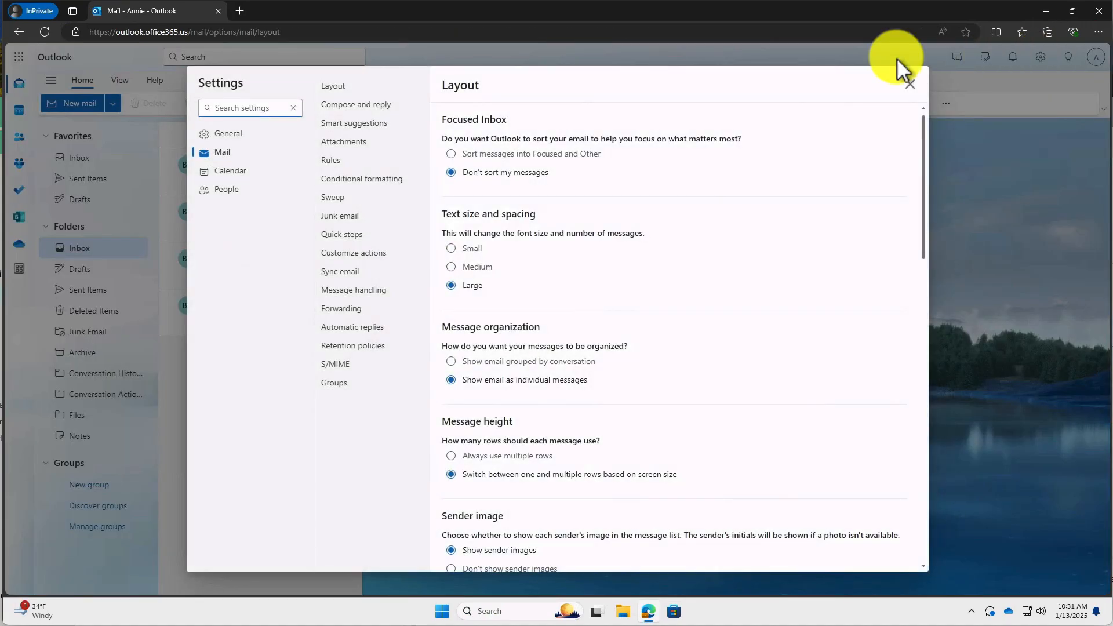
click(372, 110)
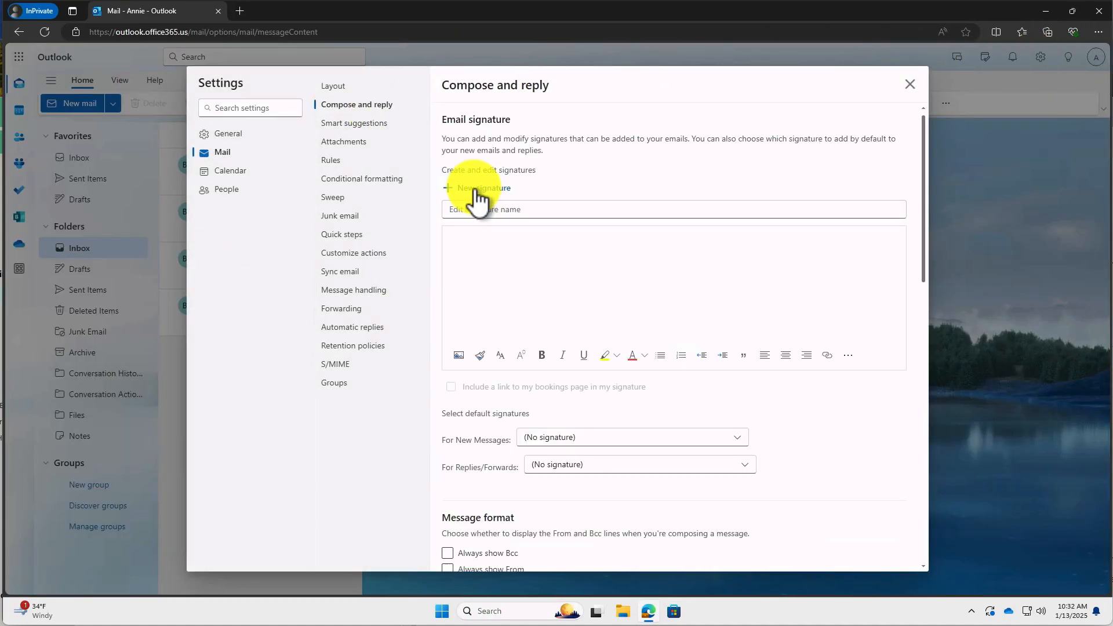
click(473, 208)
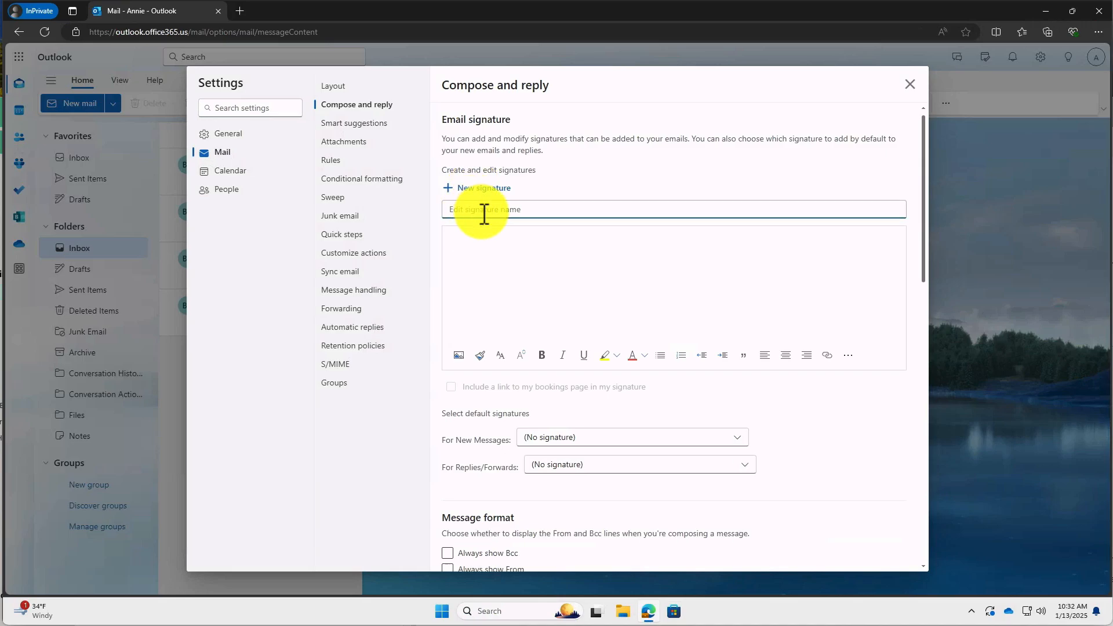
text(annie )
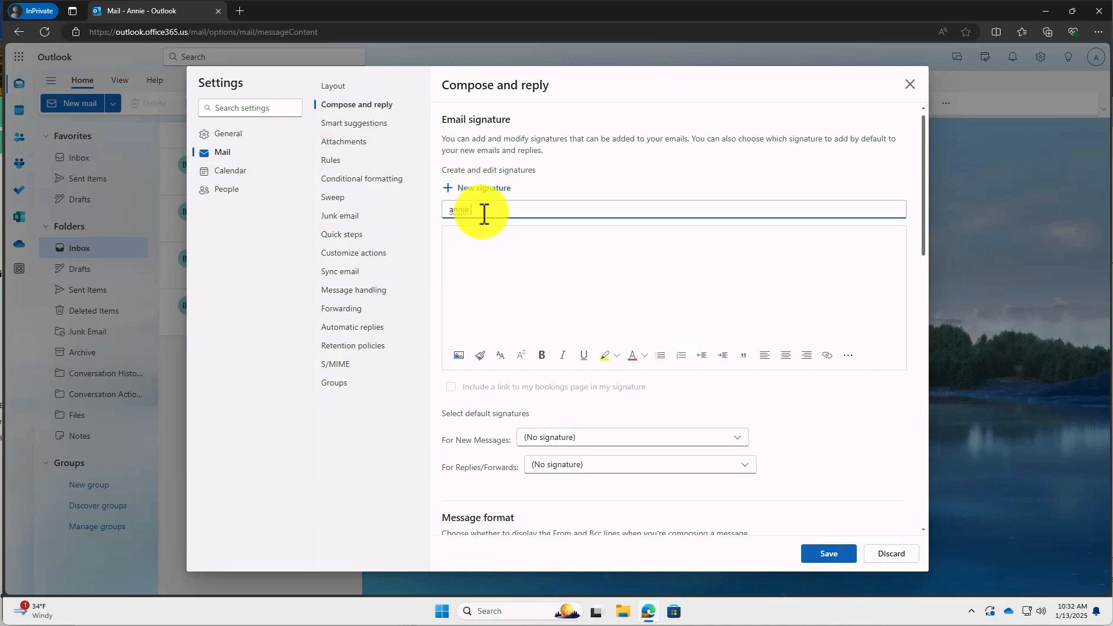
text(new)
click(488, 247)
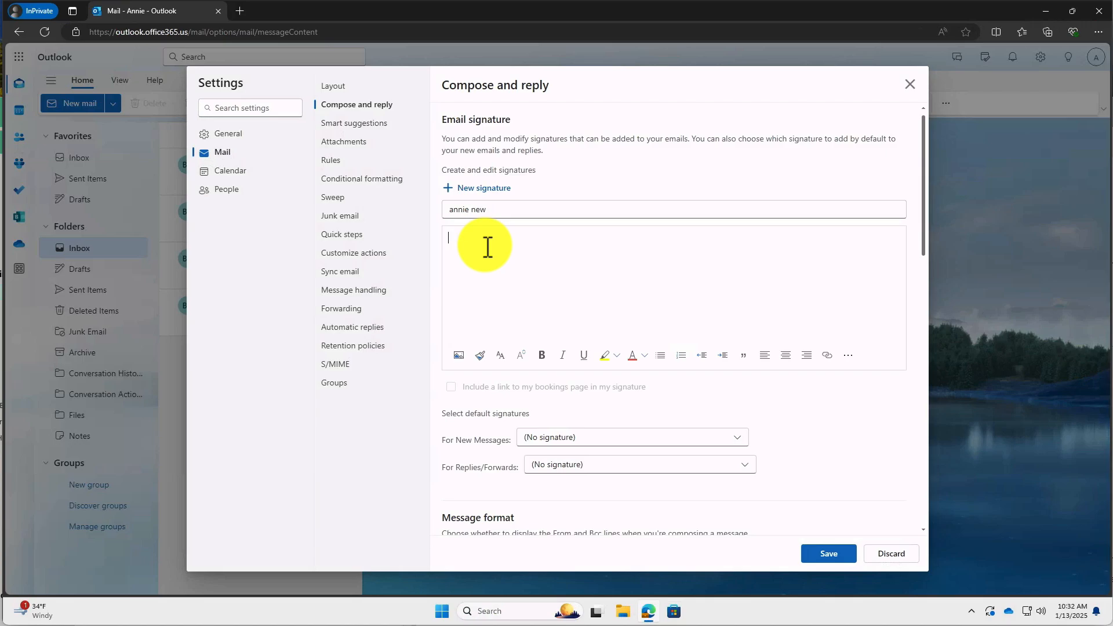
key(ctrl+v)
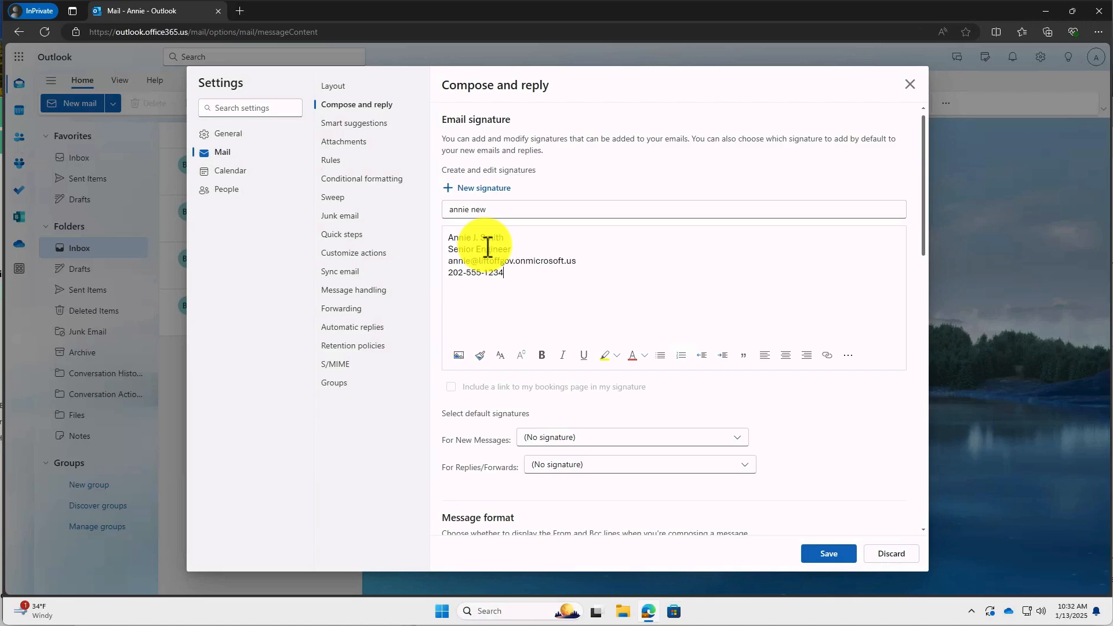
click(829, 554)
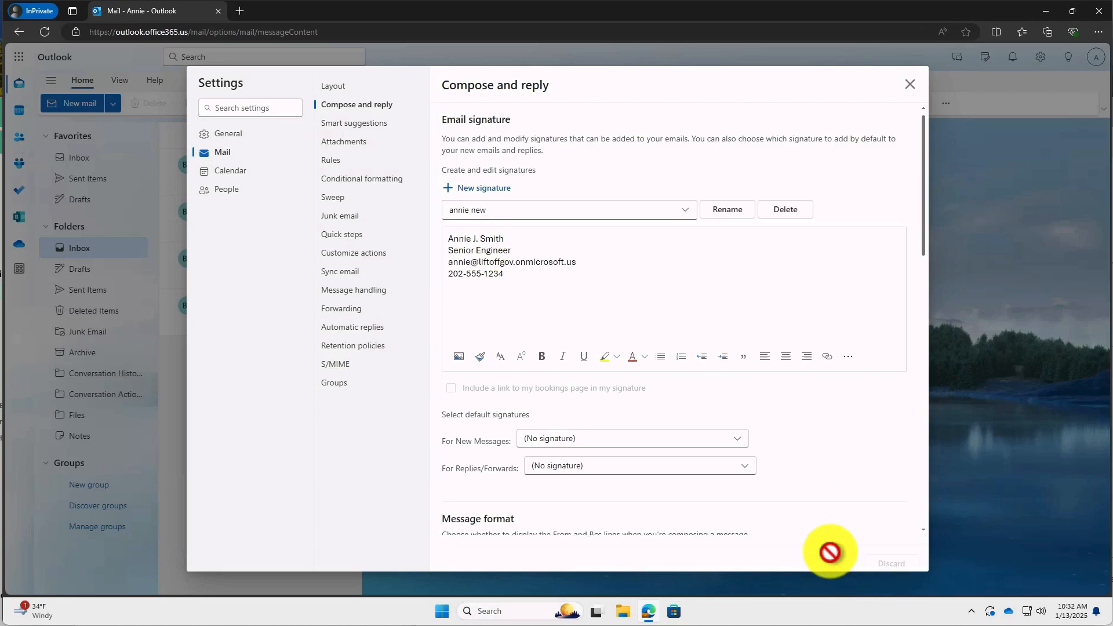
Make the new signature the default for new messages and for replies/forwards.
click(561, 441)
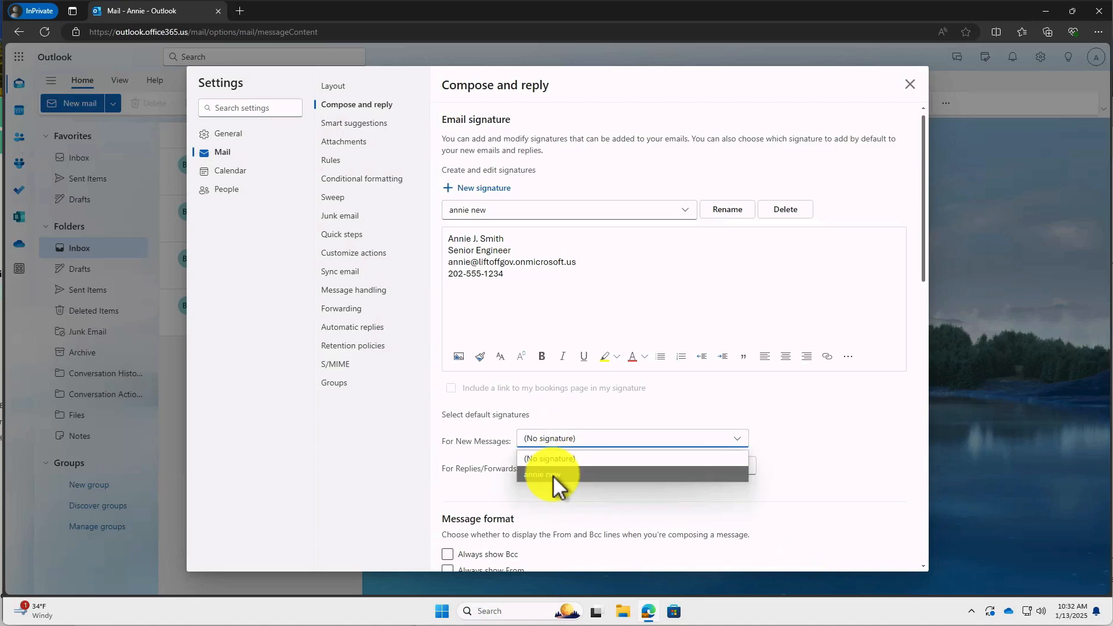
click(555, 486)
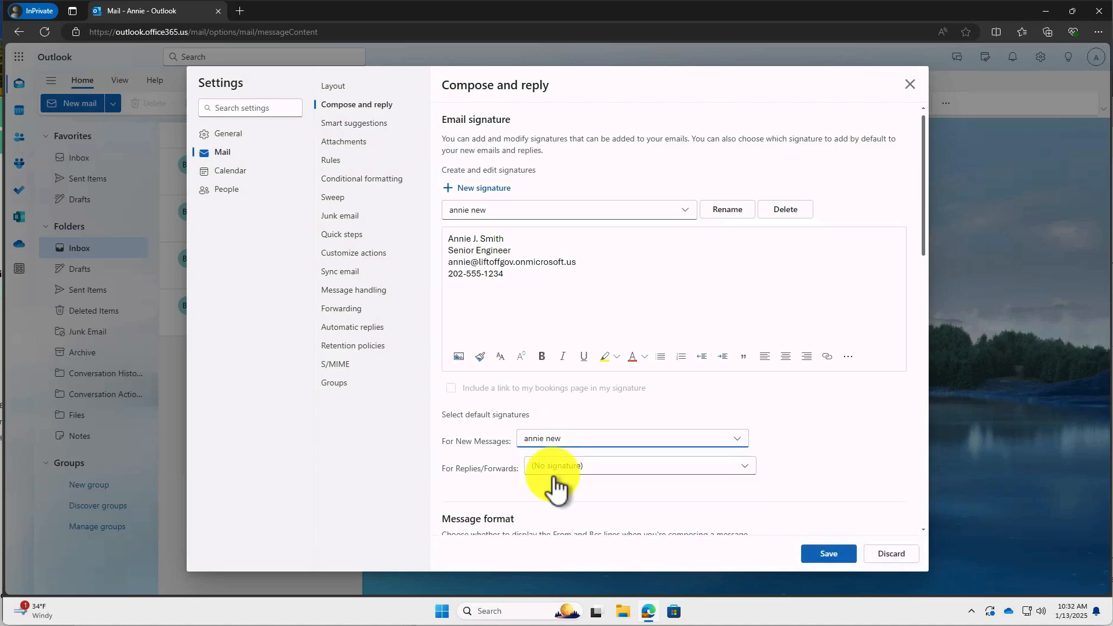
click(556, 470)
click(550, 502)
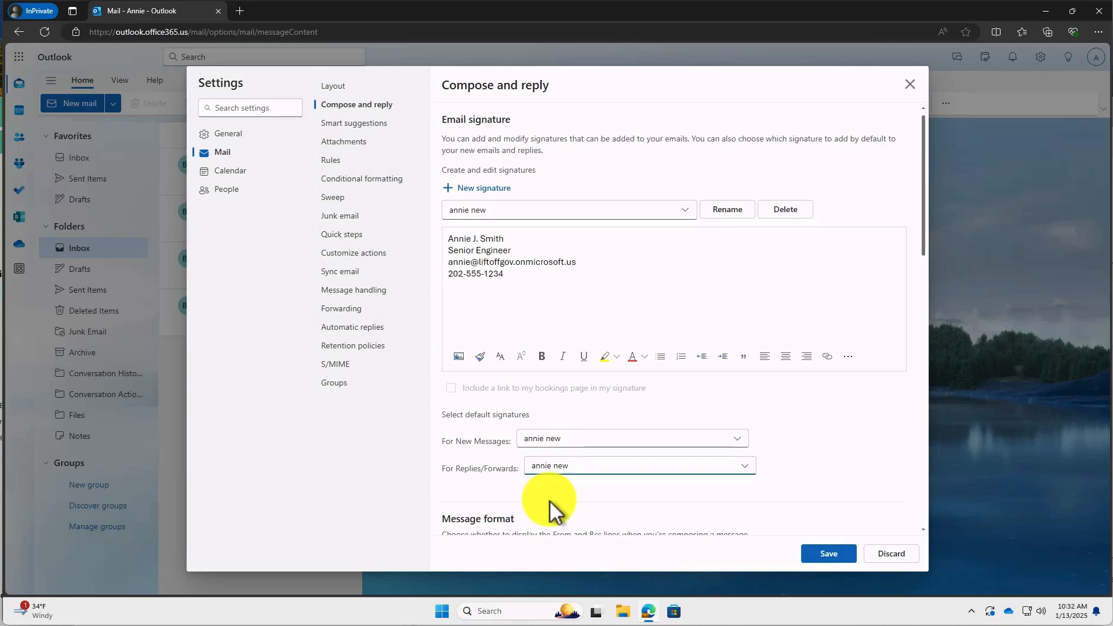
click(828, 553)
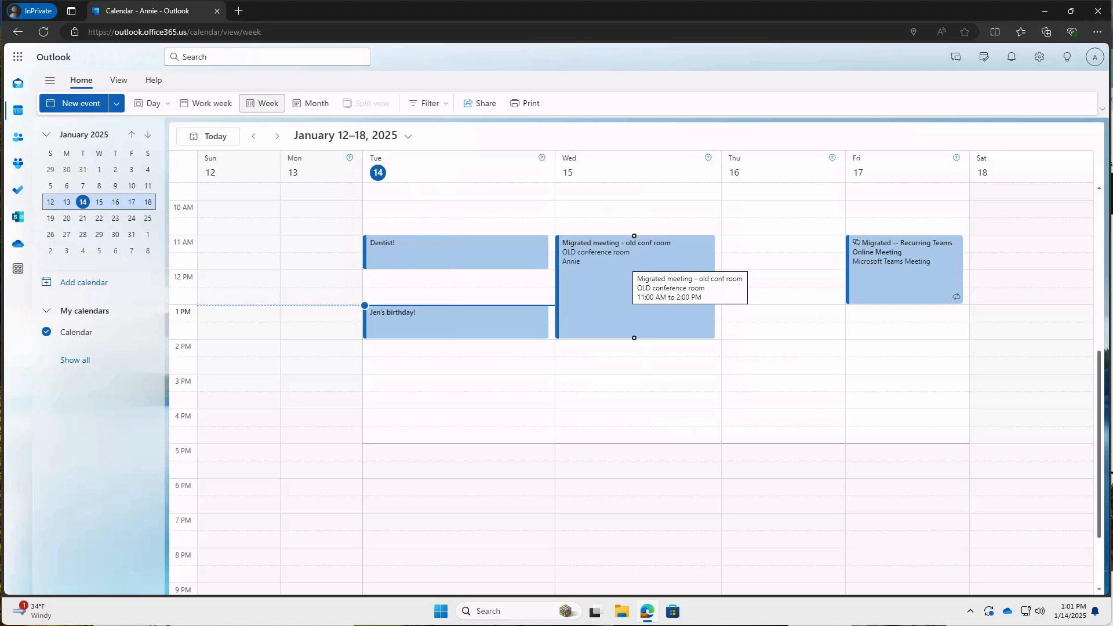
click(642, 88)
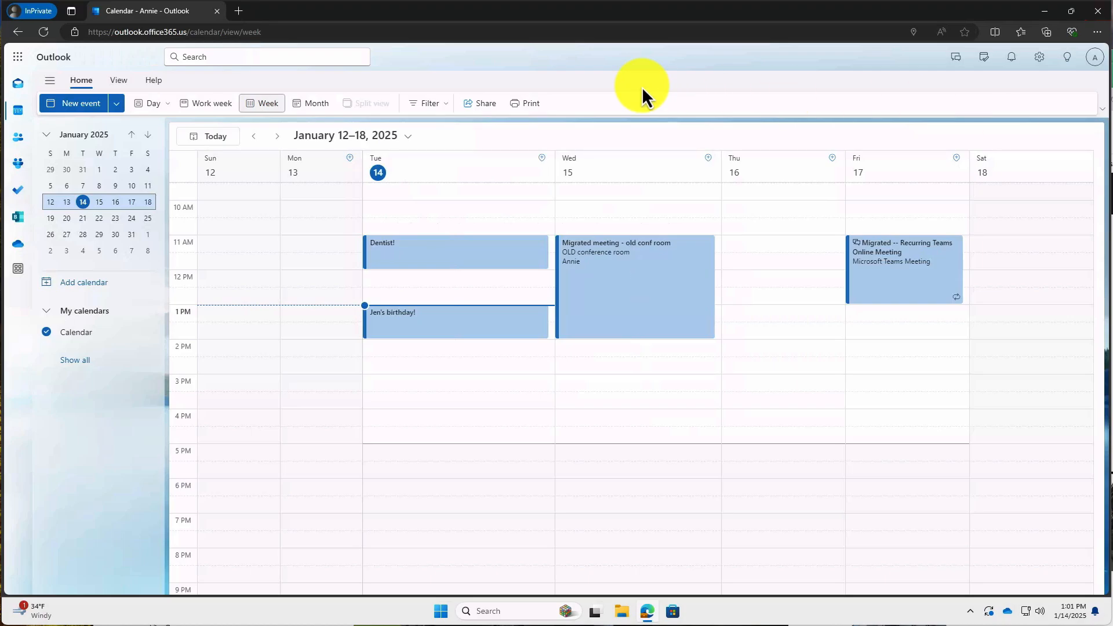
click(486, 107)
click(467, 256)
text(tom)
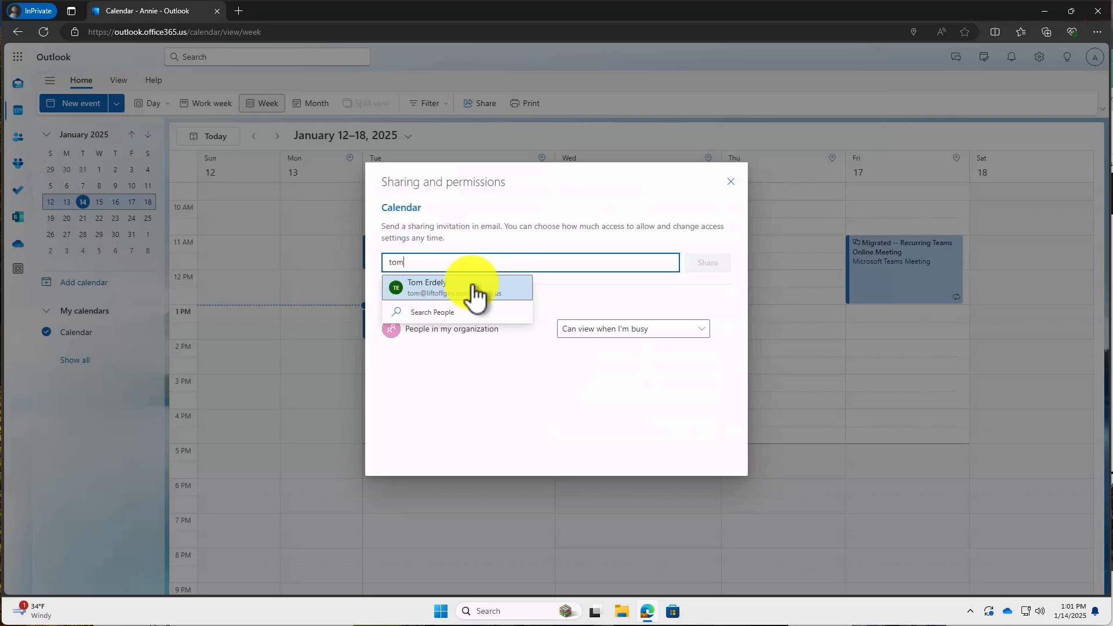
click(730, 181)
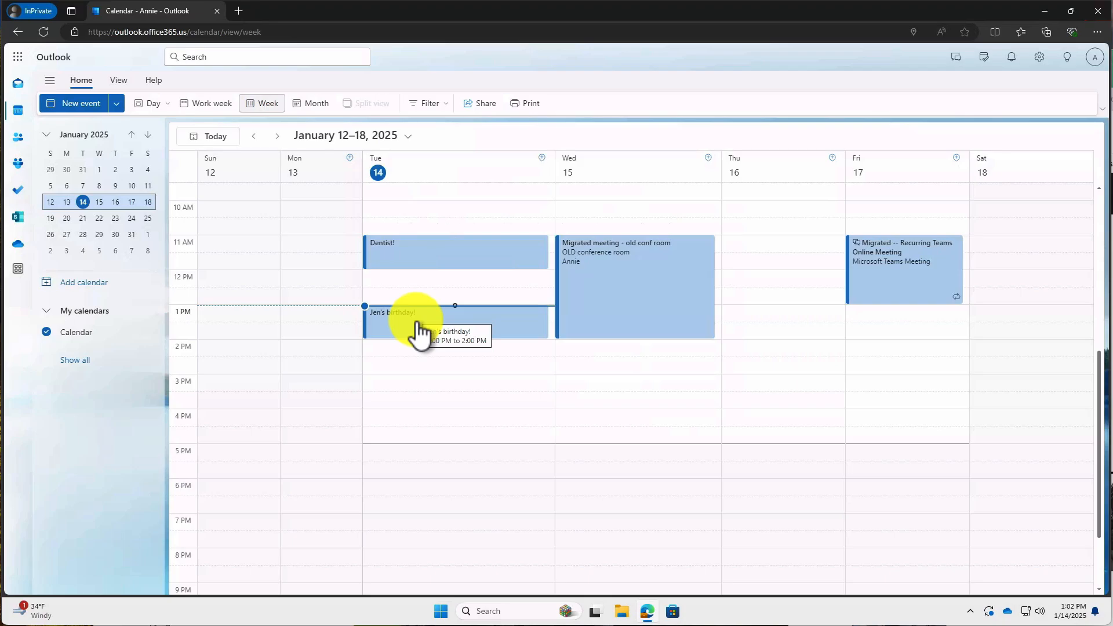
Change the Wednesday meeting's location from the OLD conference room to GCC High Conference Room and send it.
click(588, 273)
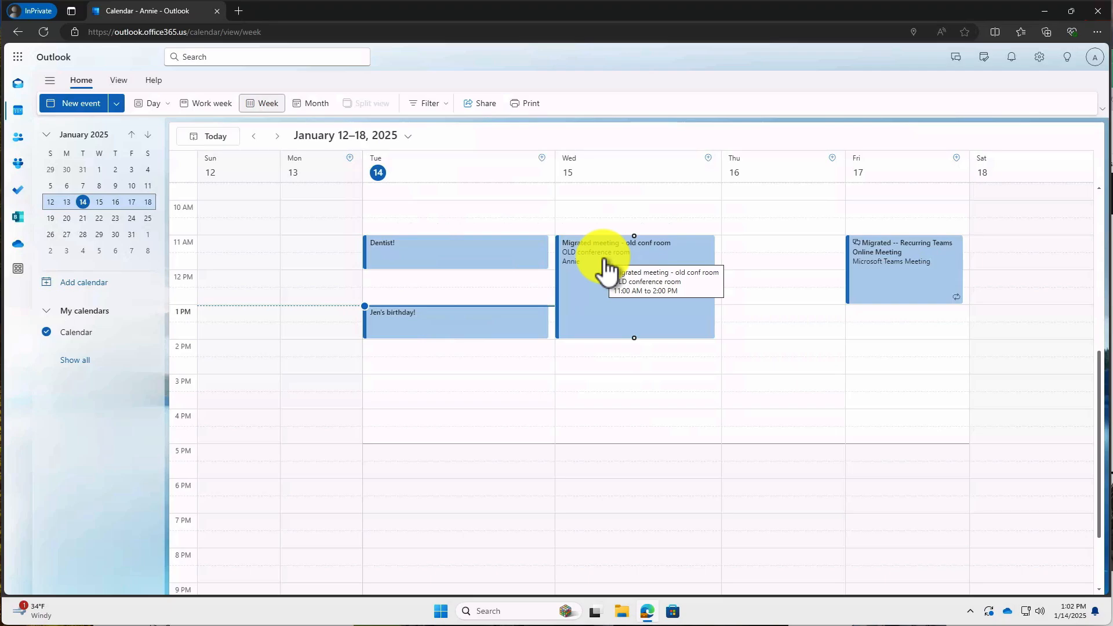
click(605, 267)
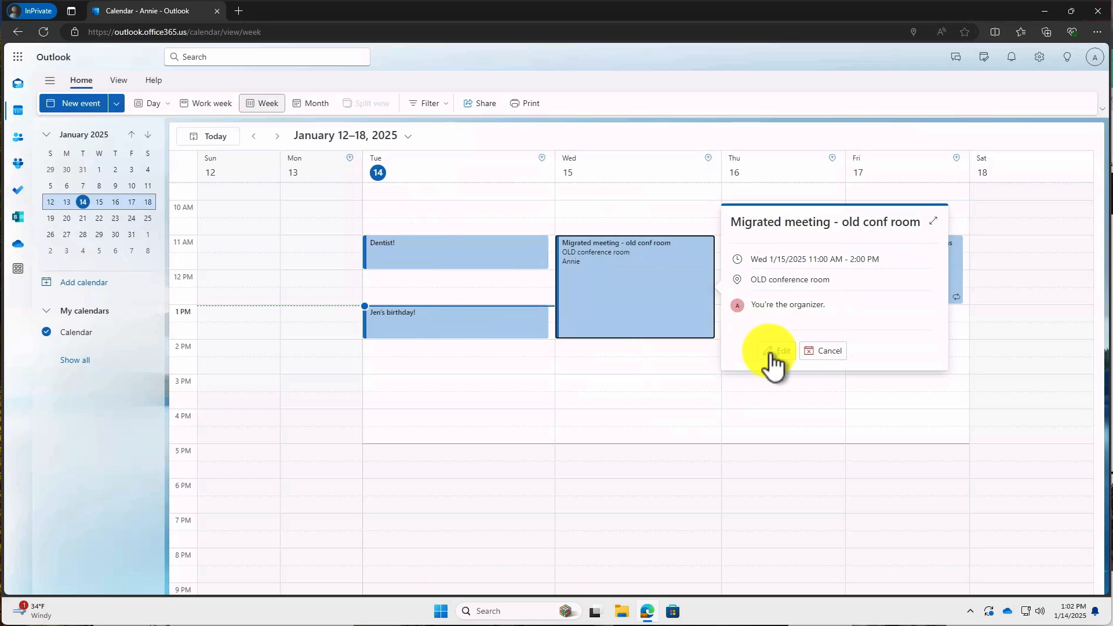
click(770, 353)
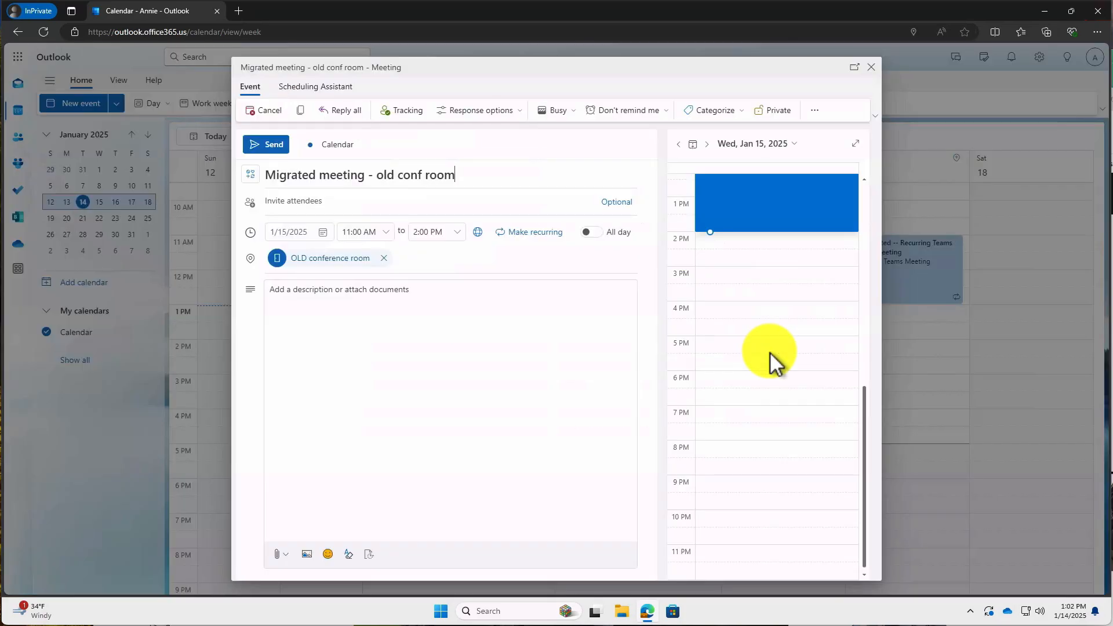
click(384, 259)
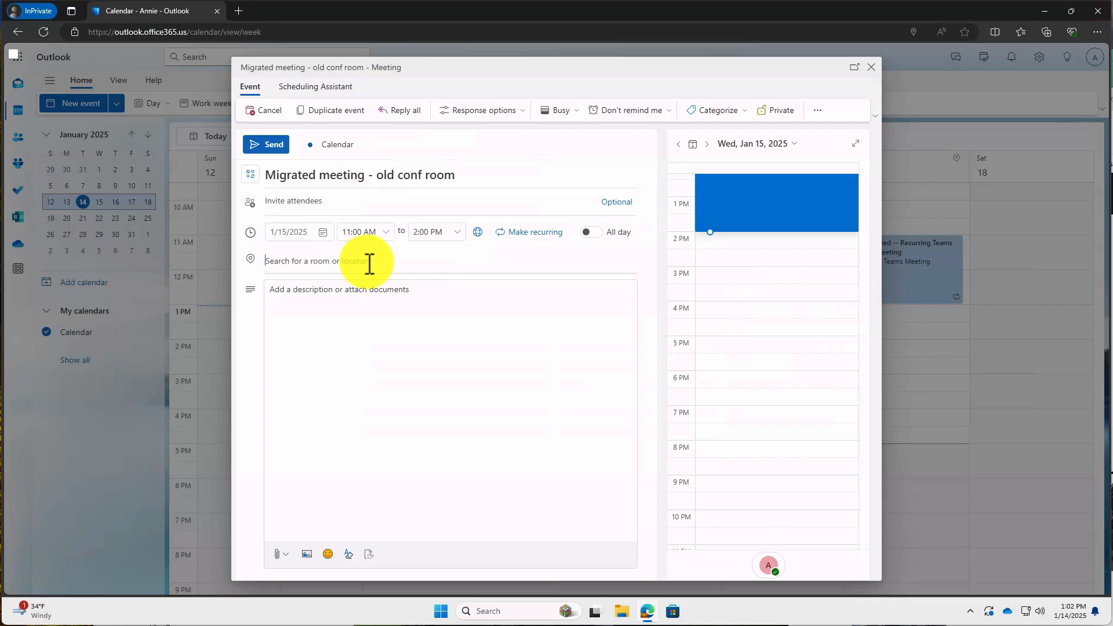
click(369, 264)
text(gcc)
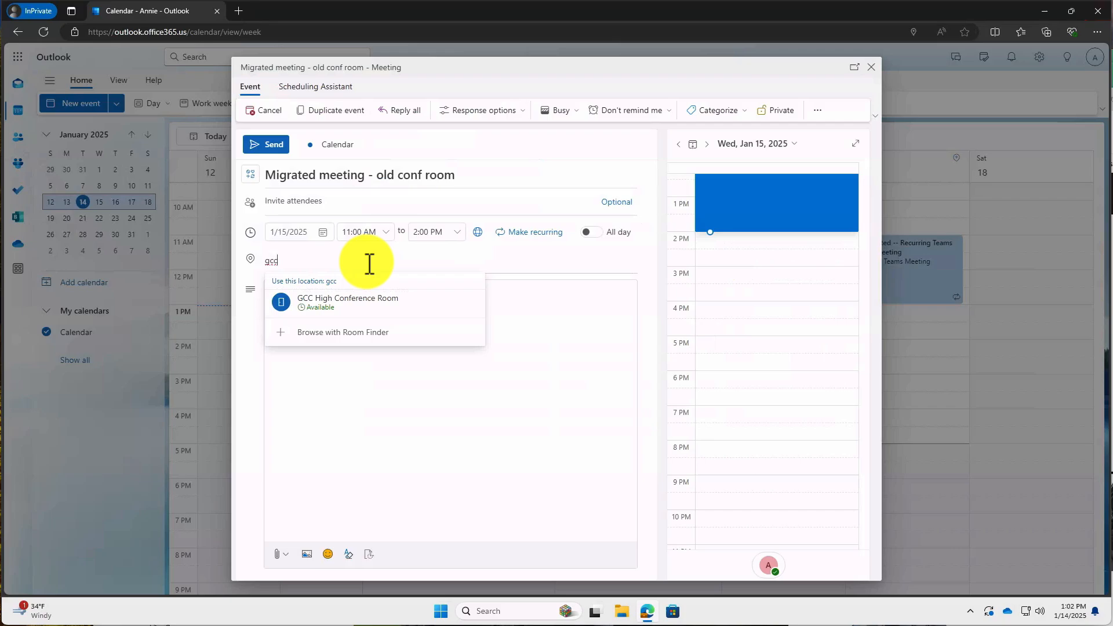
click(337, 302)
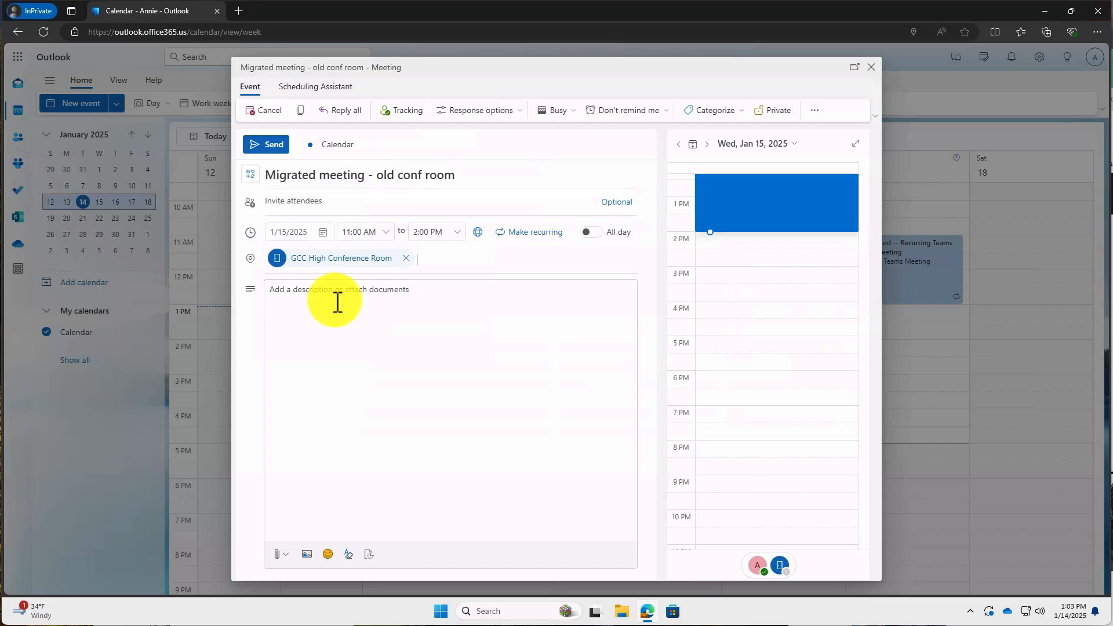
click(269, 145)
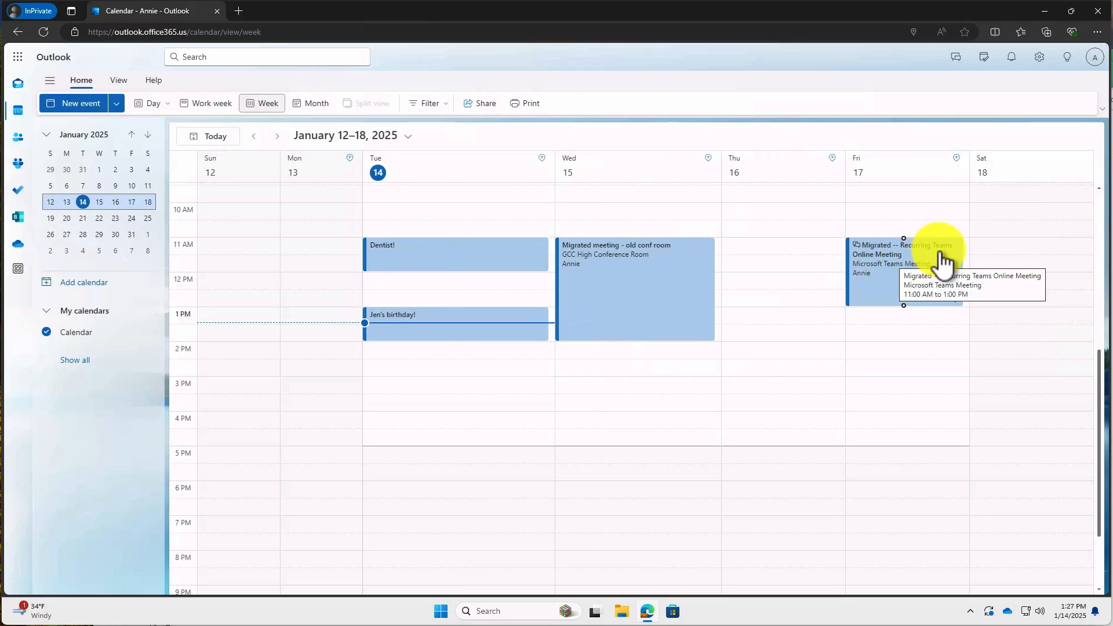
Cancel every event in the old Friday recurring Teams meeting series and notify attendees.
click(878, 274)
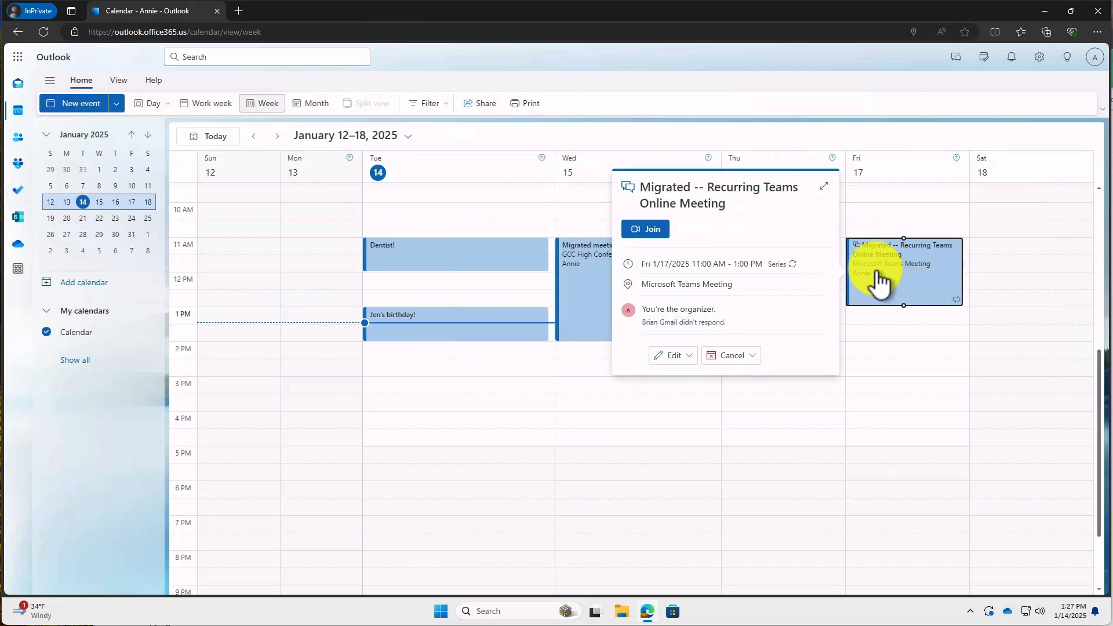
click(754, 357)
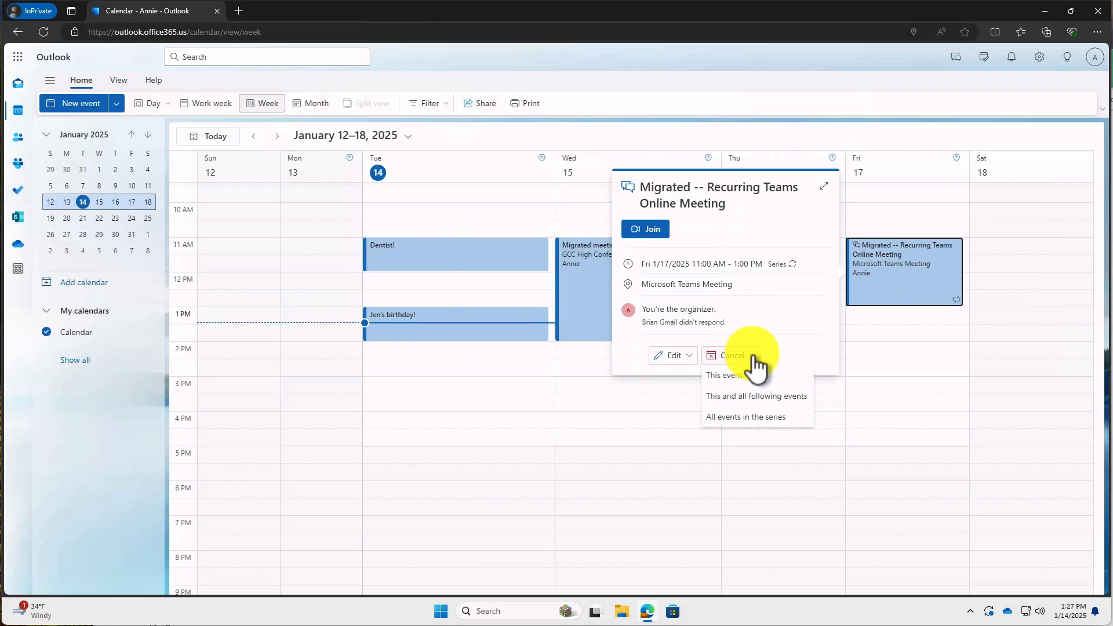
click(743, 417)
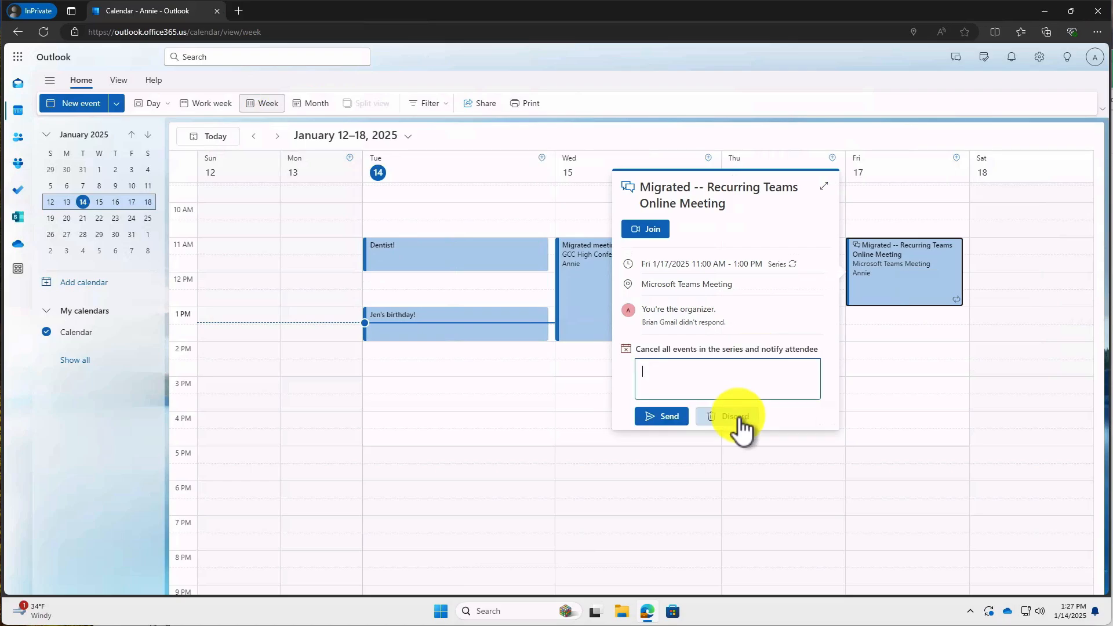
click(666, 417)
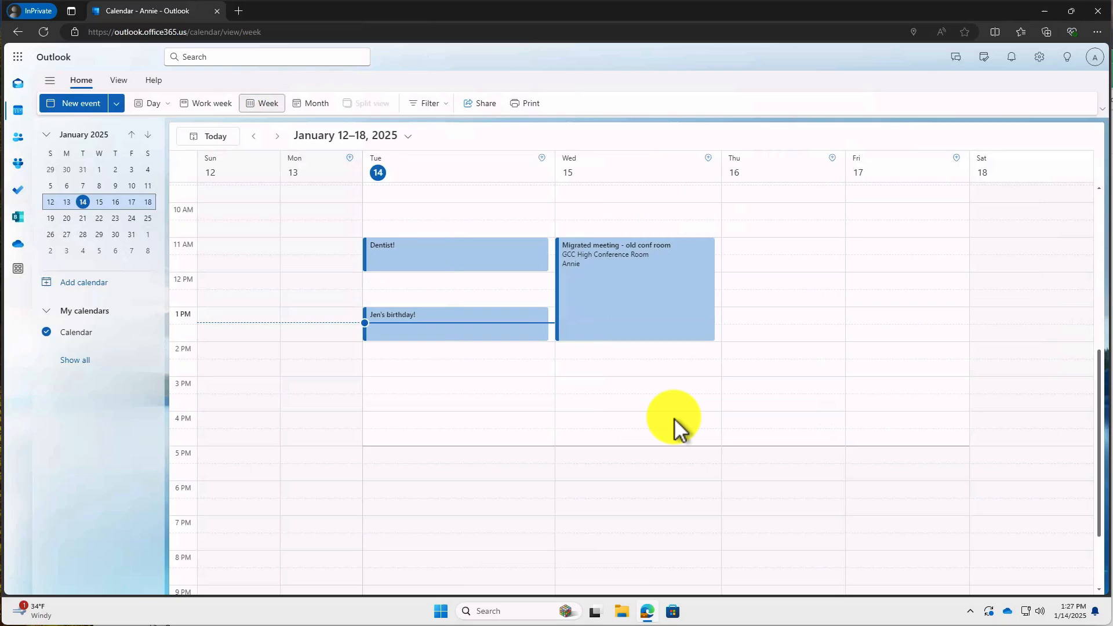
Create a Friday 11 AM–1 PM meeting with the pasted title, invite one suggested contact, and send.
double_click(871, 256)
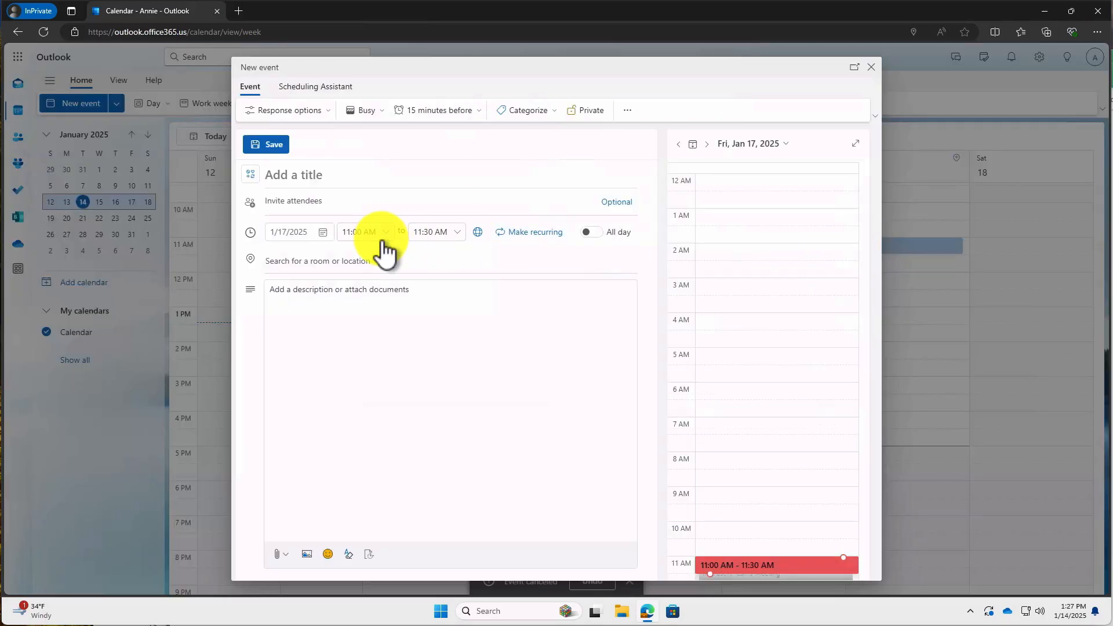
click(457, 233)
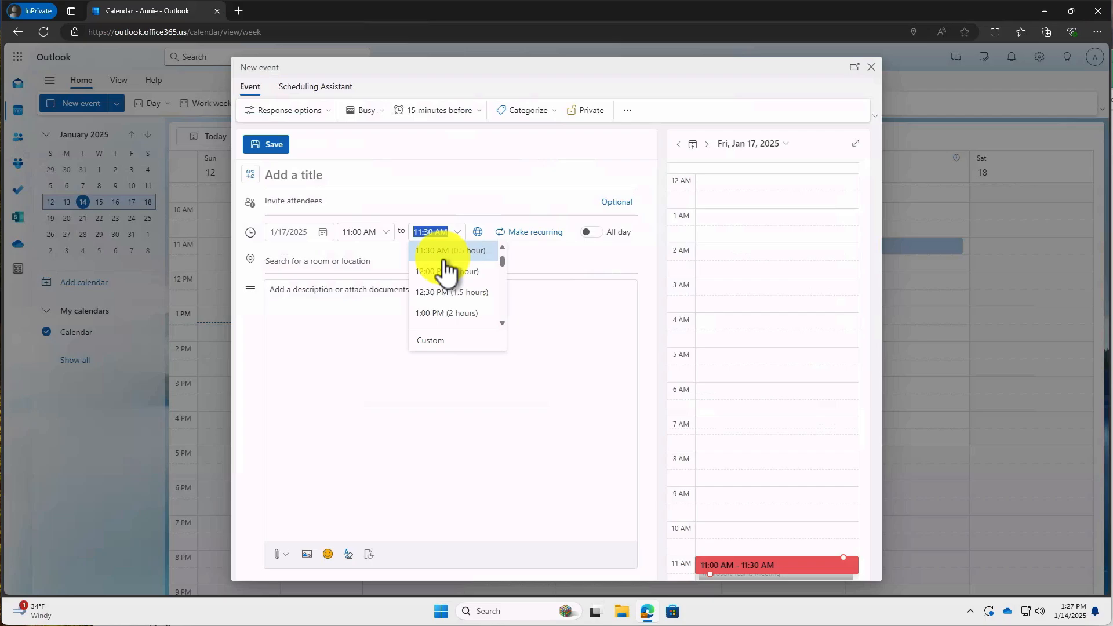
click(440, 313)
click(336, 177)
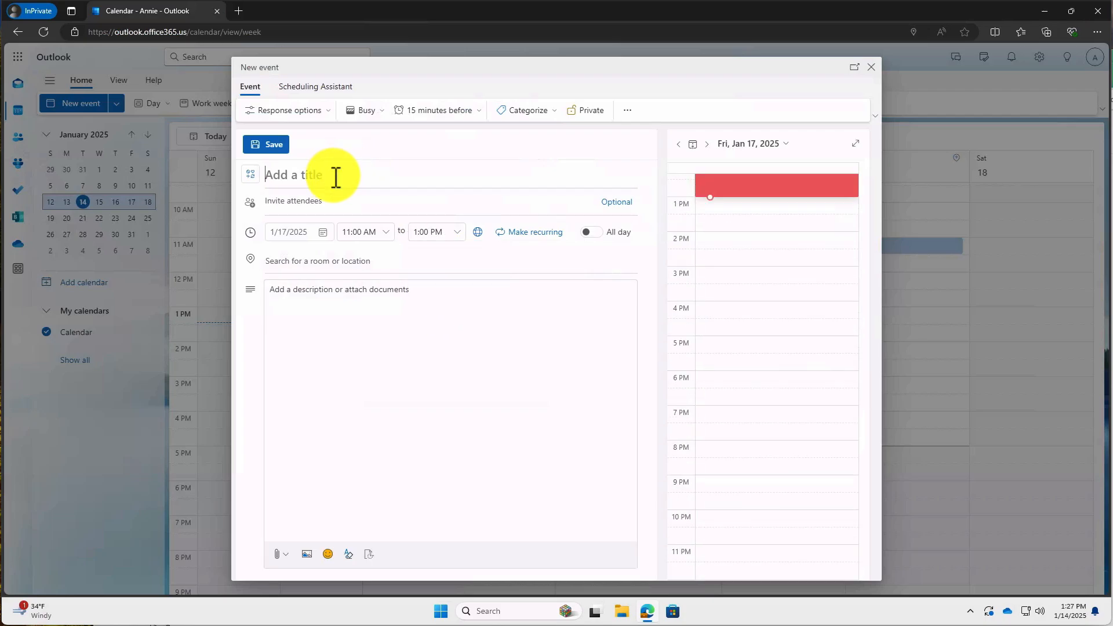
text(Migrated -- Recurring Teams Online Meeting)
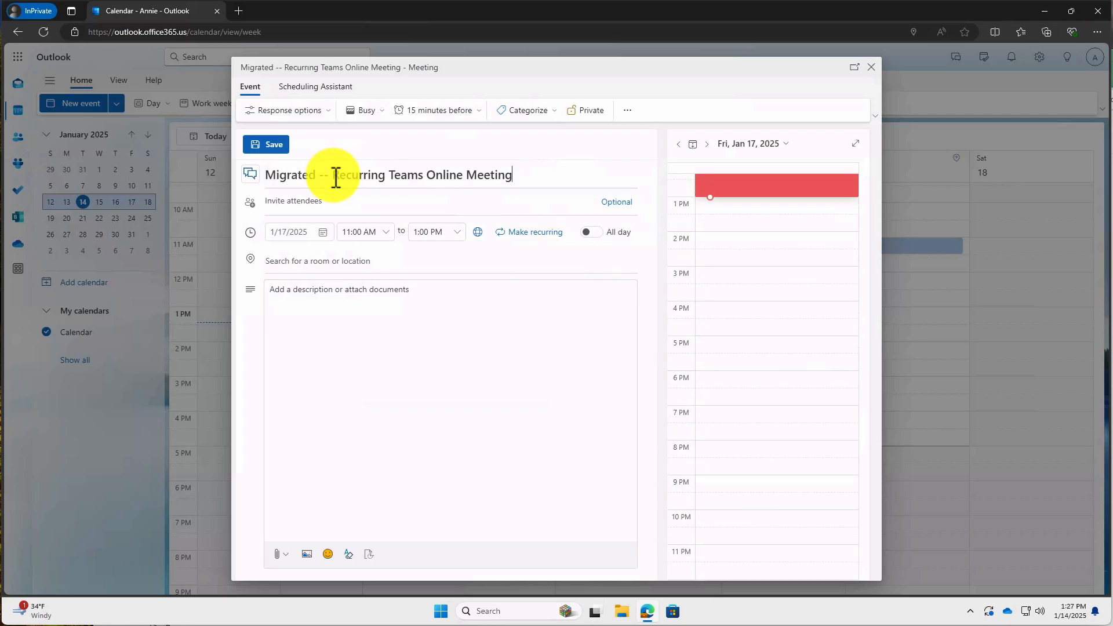
click(305, 203)
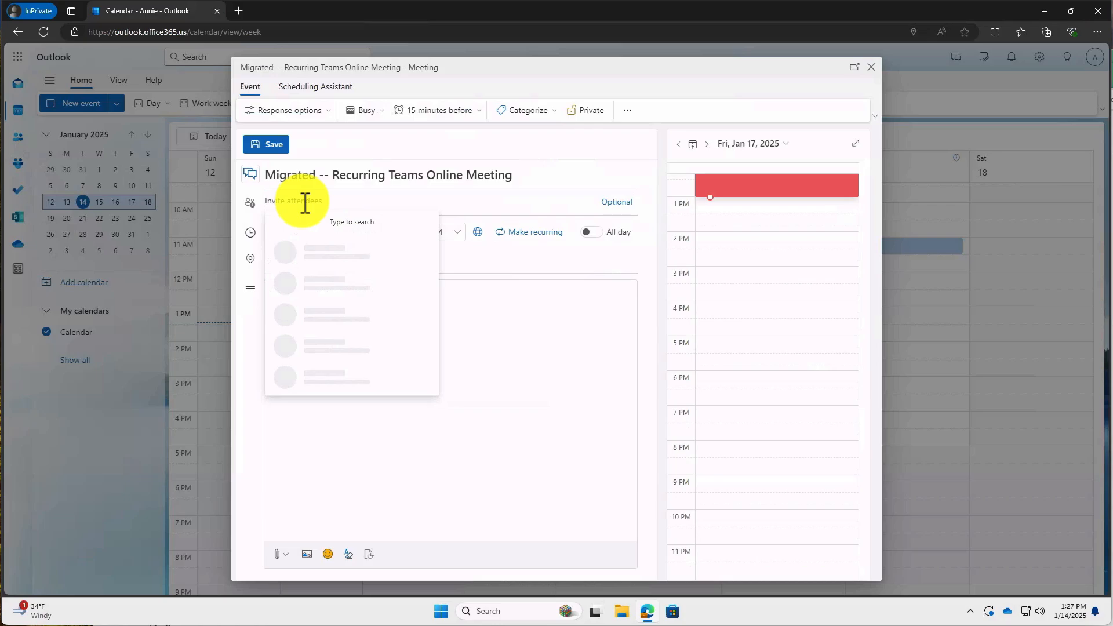
text(reil)
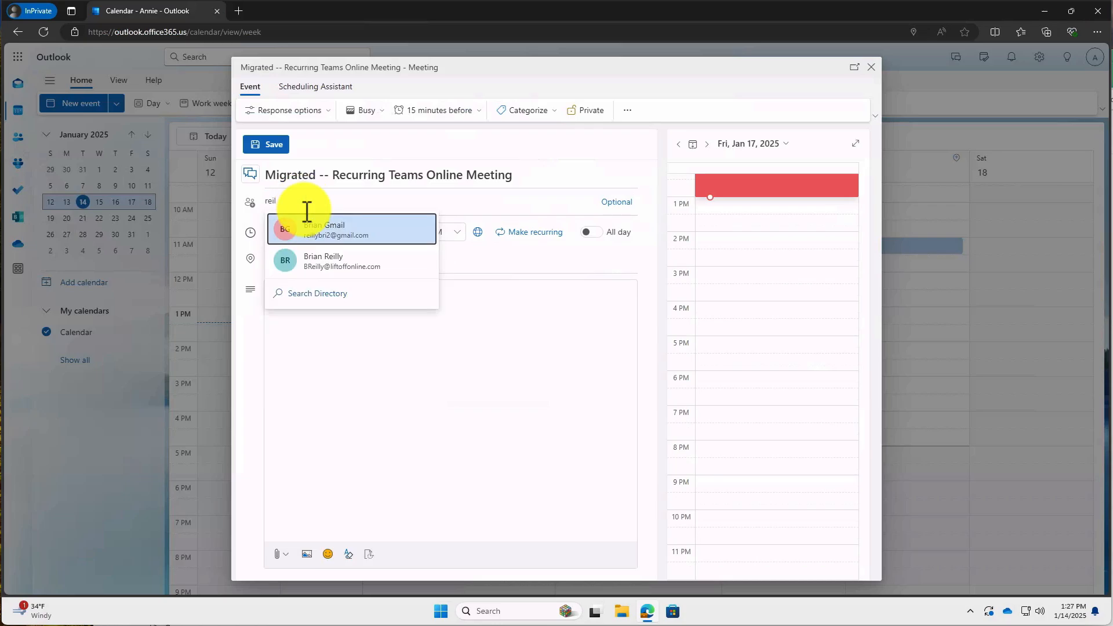
click(316, 230)
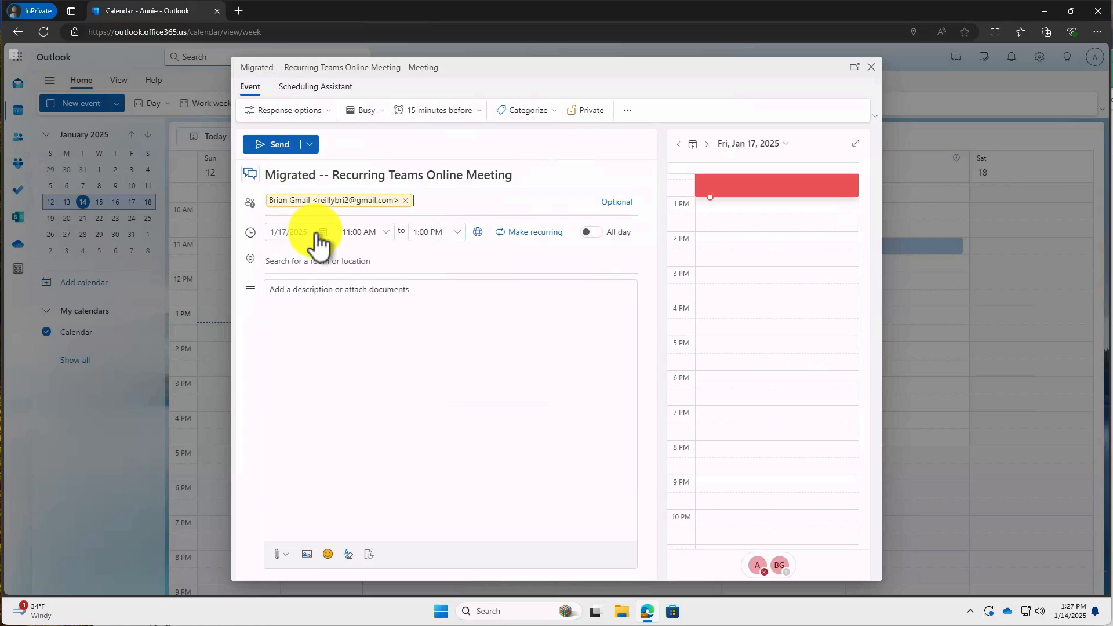
click(284, 145)
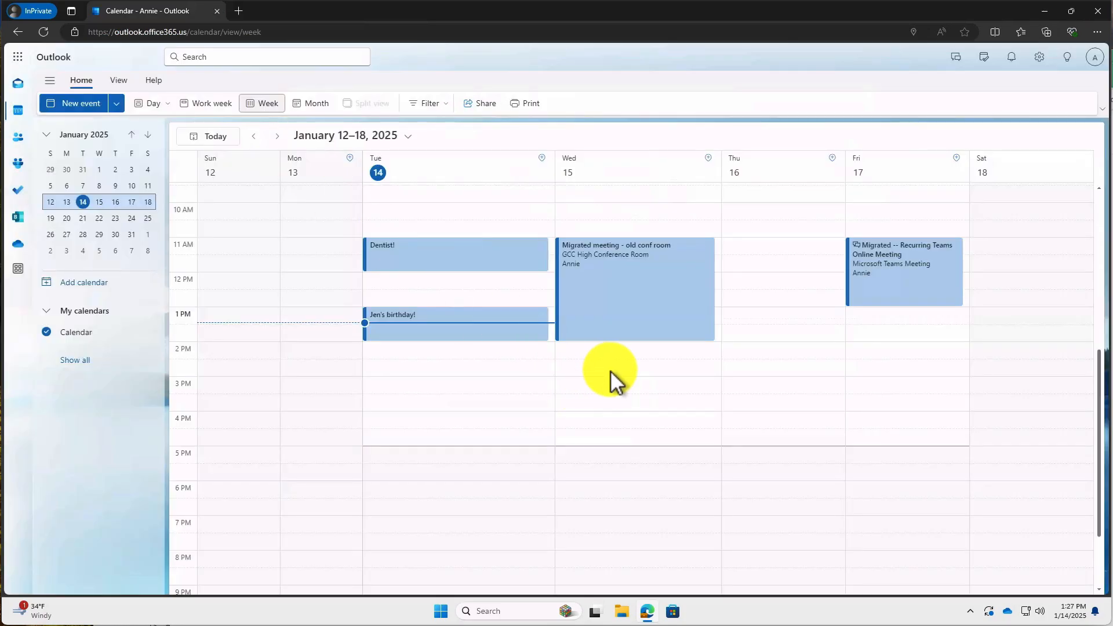
Open the Friday Teams meeting and choose Edit from its details popup.
click(883, 274)
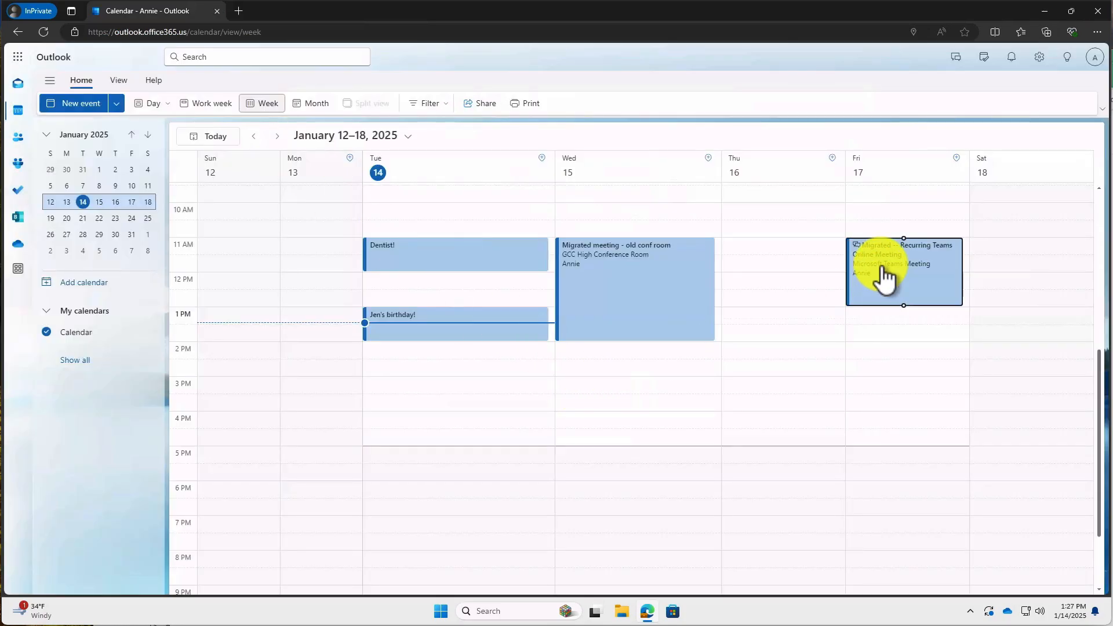
click(671, 355)
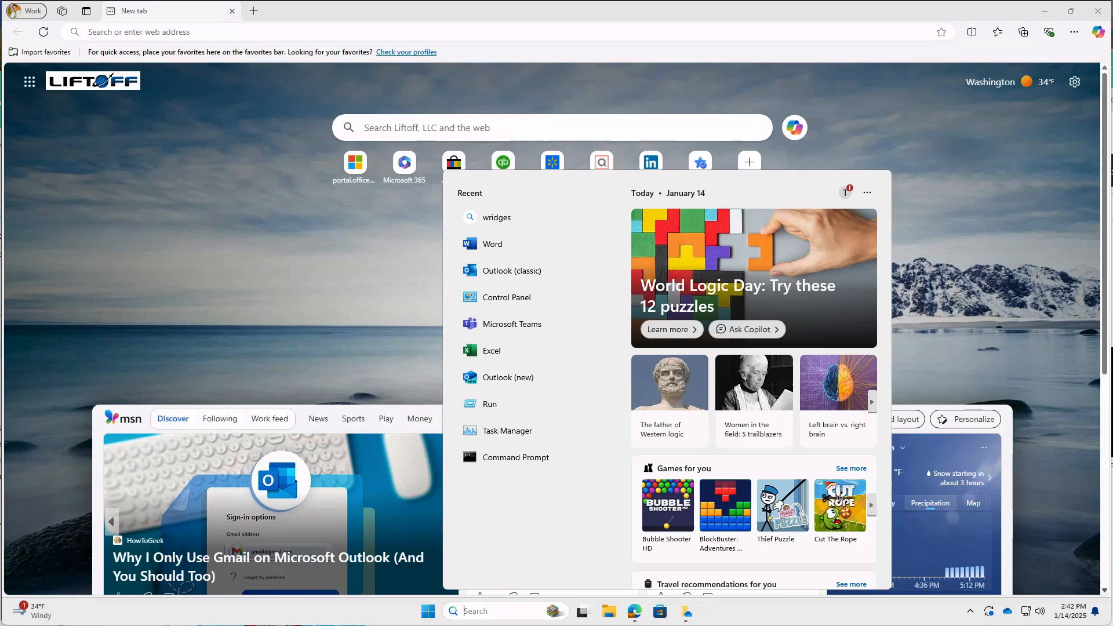
Launch Word via search and sign out of the LiftOff, LLC account.
text(word)
key(Return)
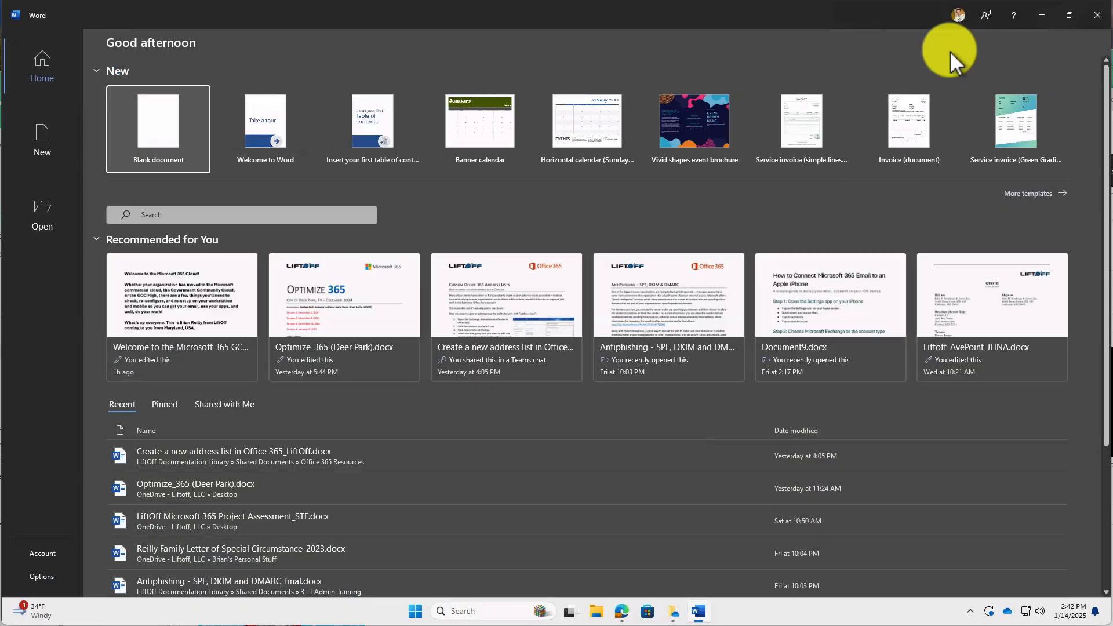
click(961, 18)
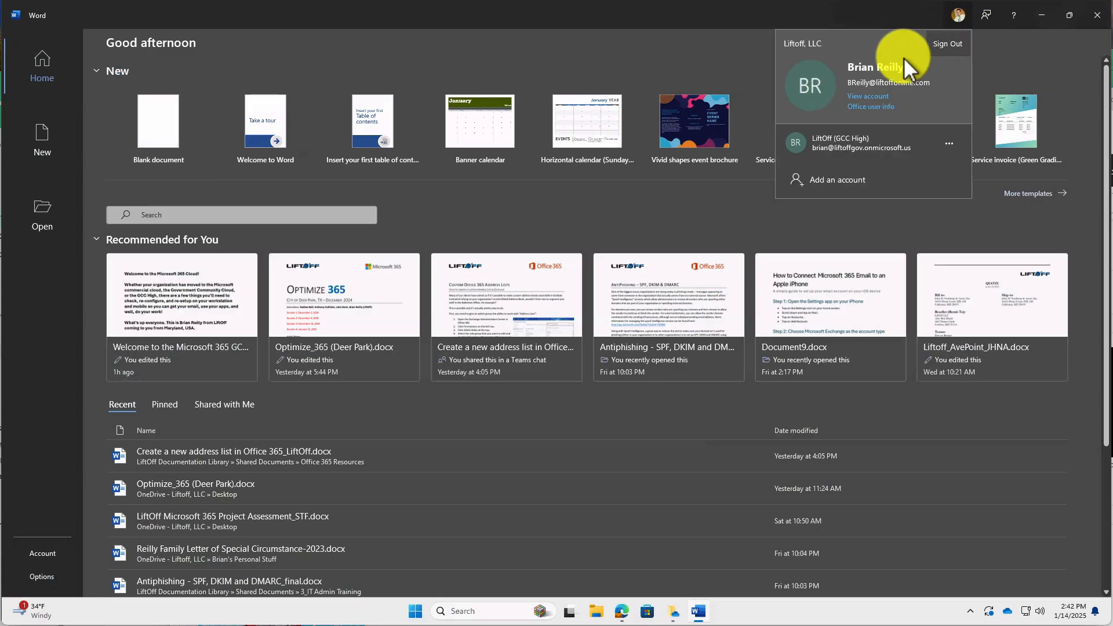
click(946, 44)
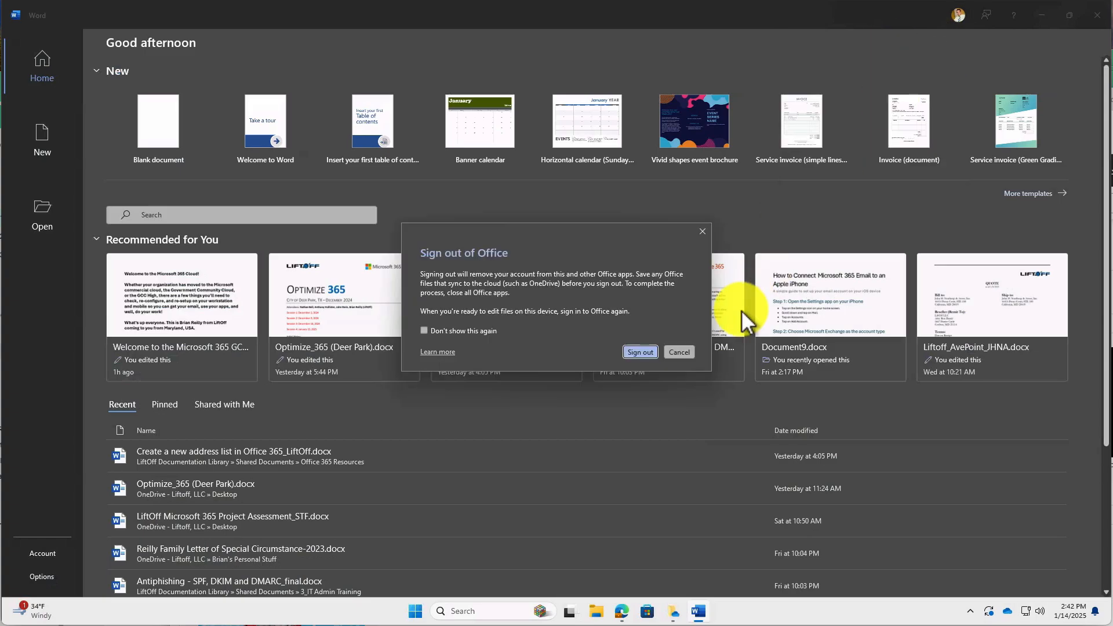
click(638, 352)
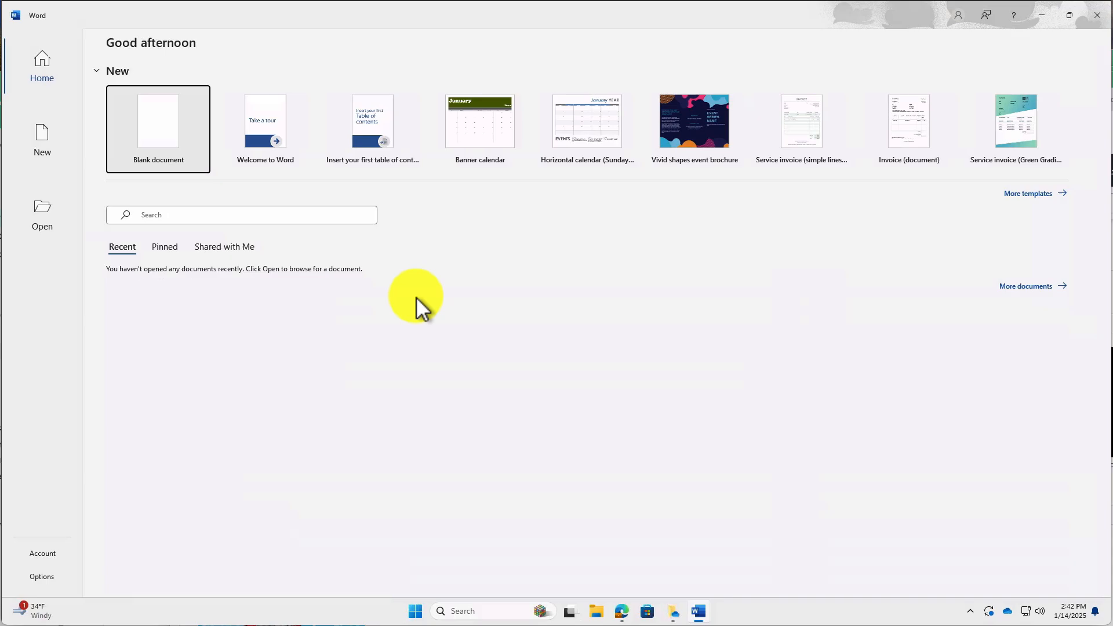
Sign out of the LiftOff (GCC High) account and begin a new Office sign-in.
click(956, 17)
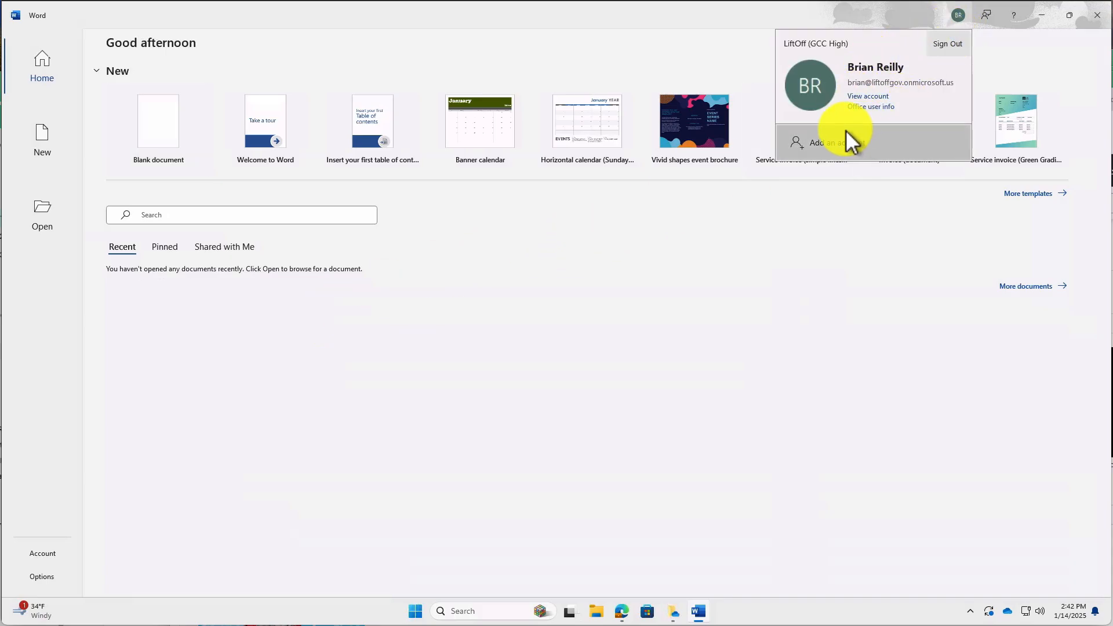
click(946, 46)
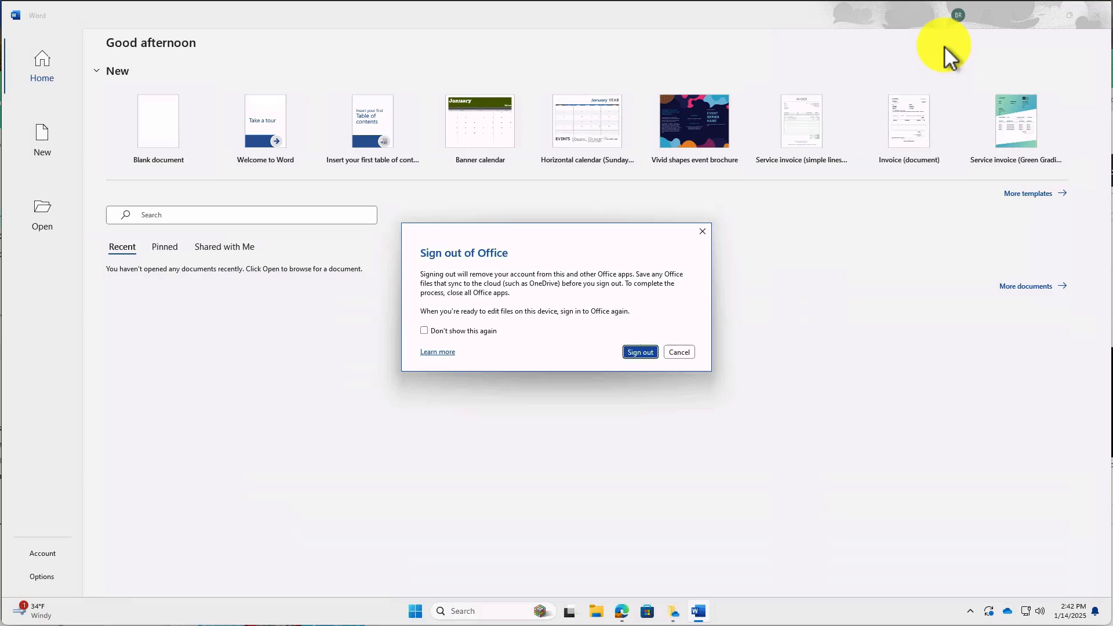
click(652, 347)
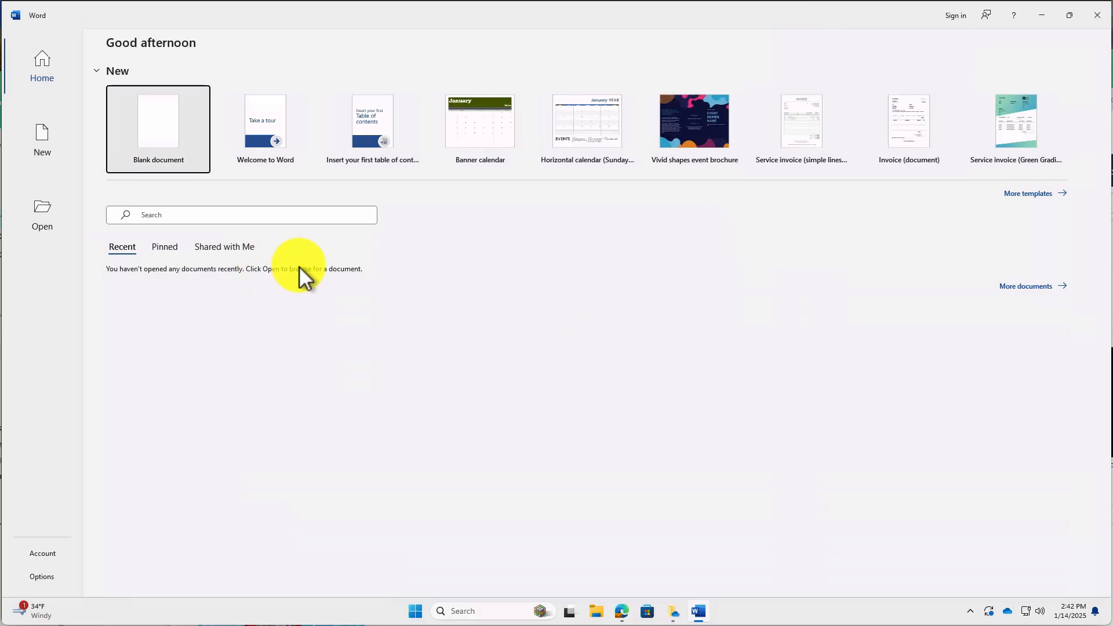
click(956, 18)
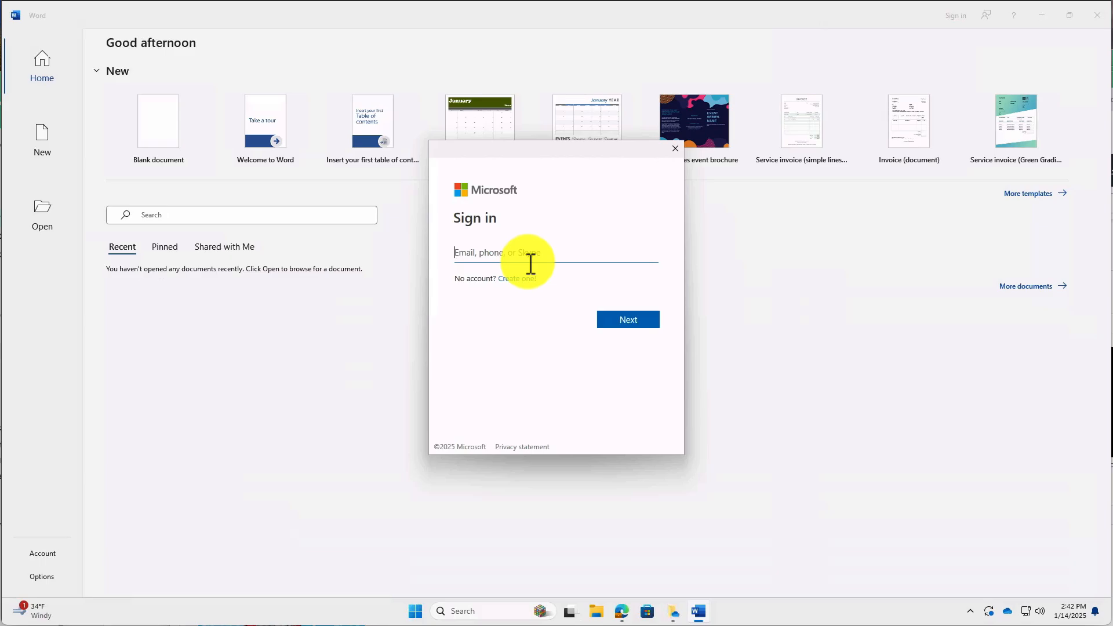
Sign in to Word with the user's work email as a work or school account and its password.
key(Return)
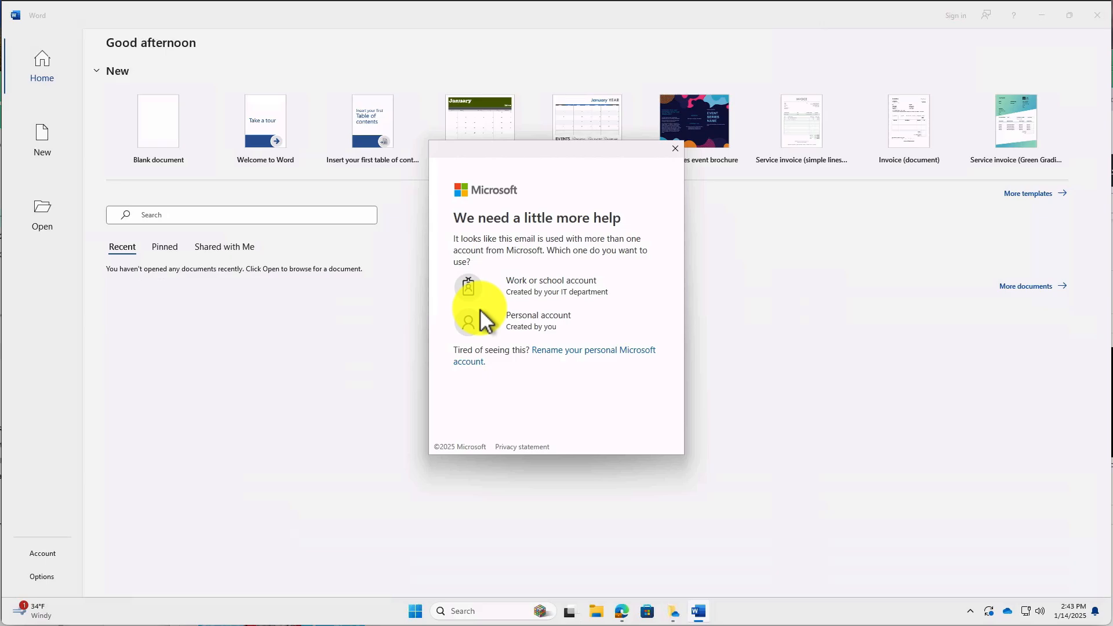
click(545, 293)
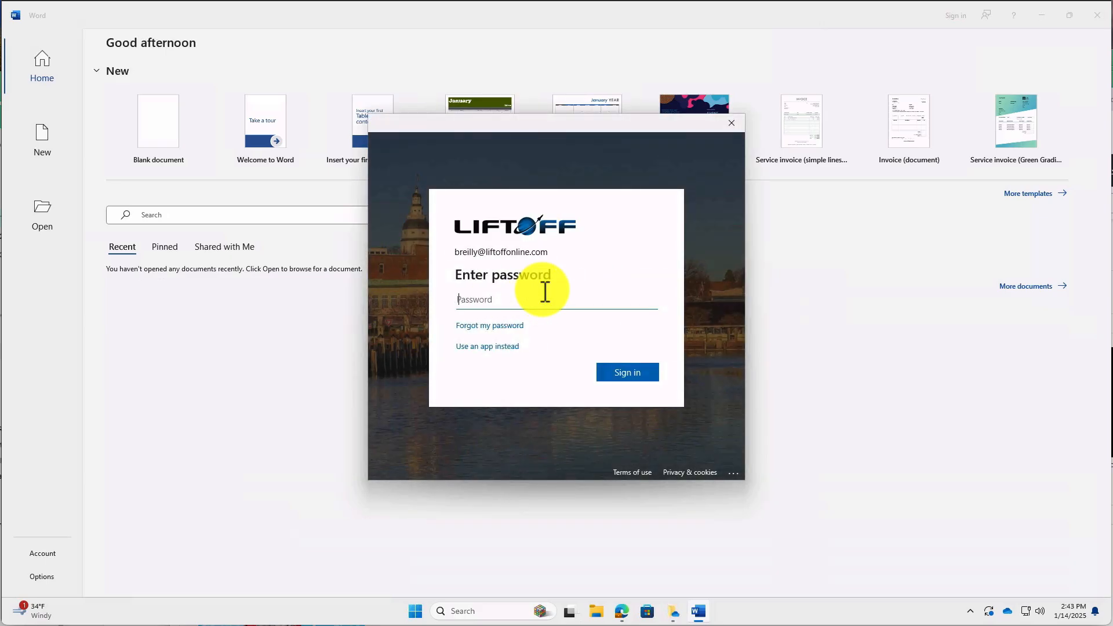
click(470, 301)
key(ctrl+v)
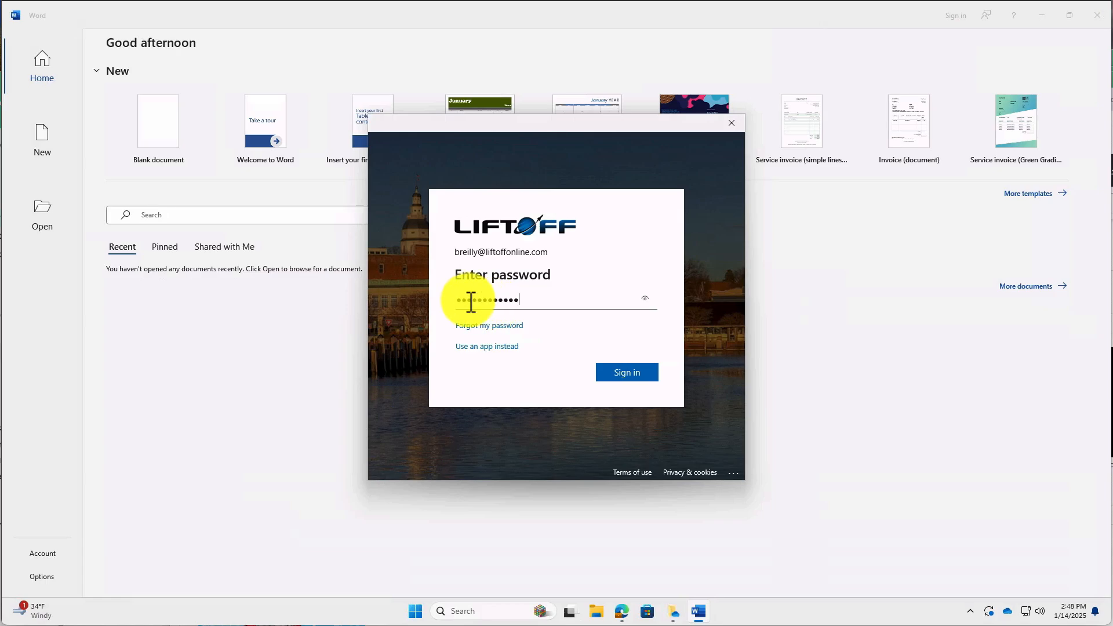
click(623, 374)
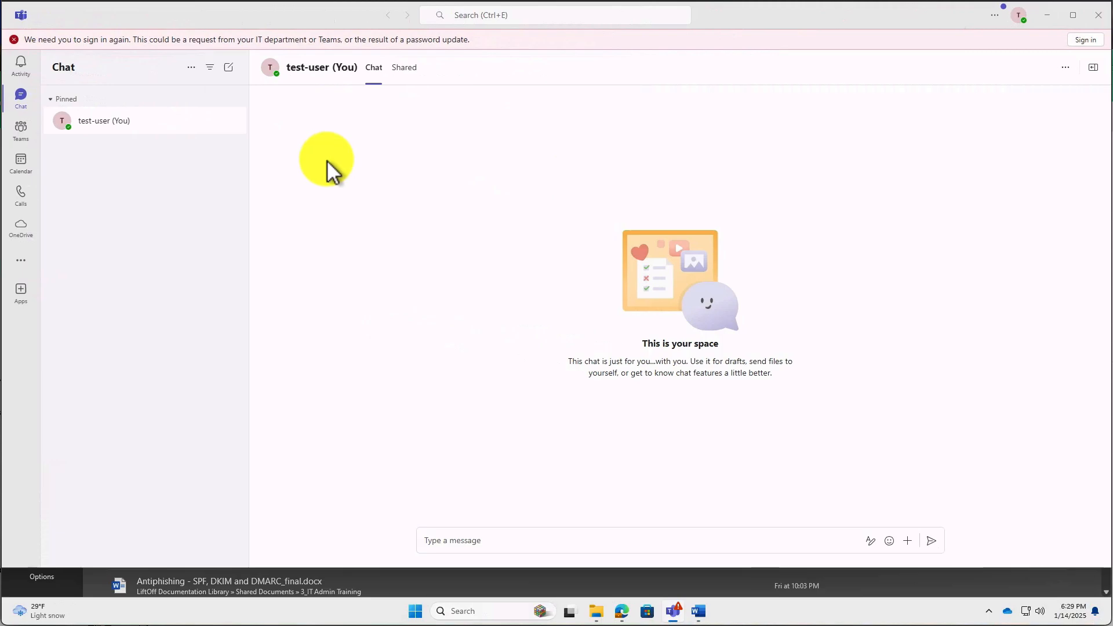
Sign the test account out of Teams from the account manager and confirm.
click(1018, 16)
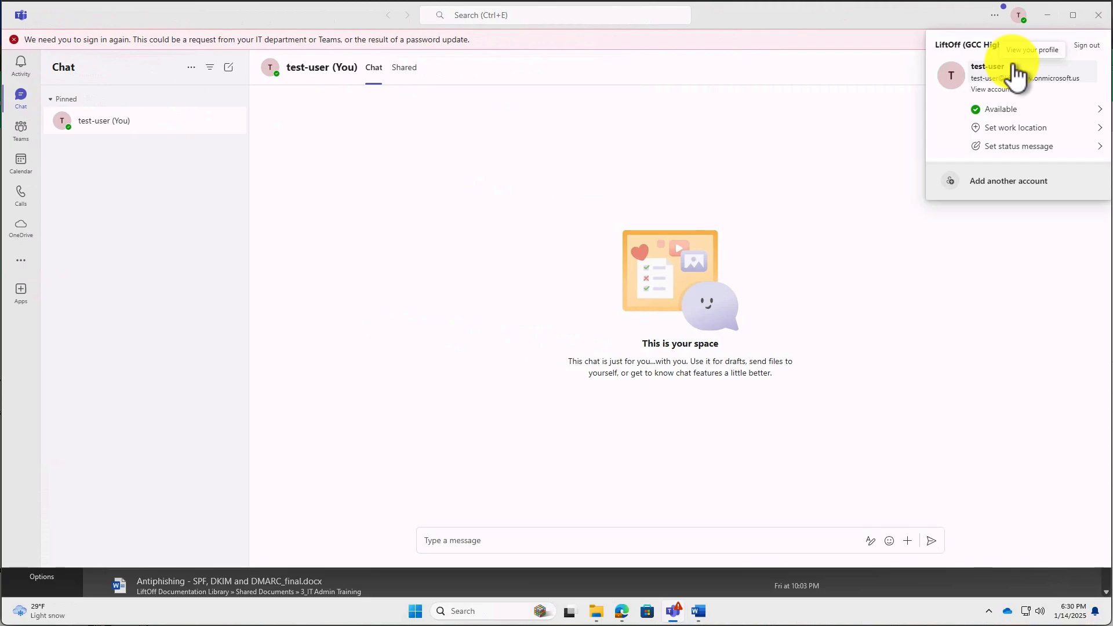
click(1086, 47)
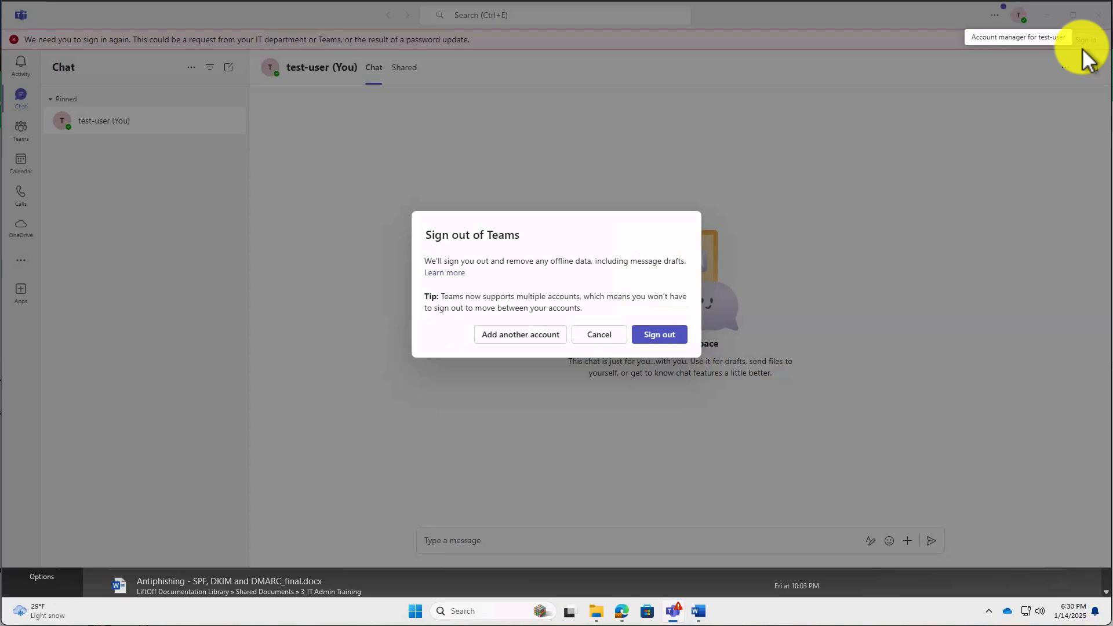
click(649, 347)
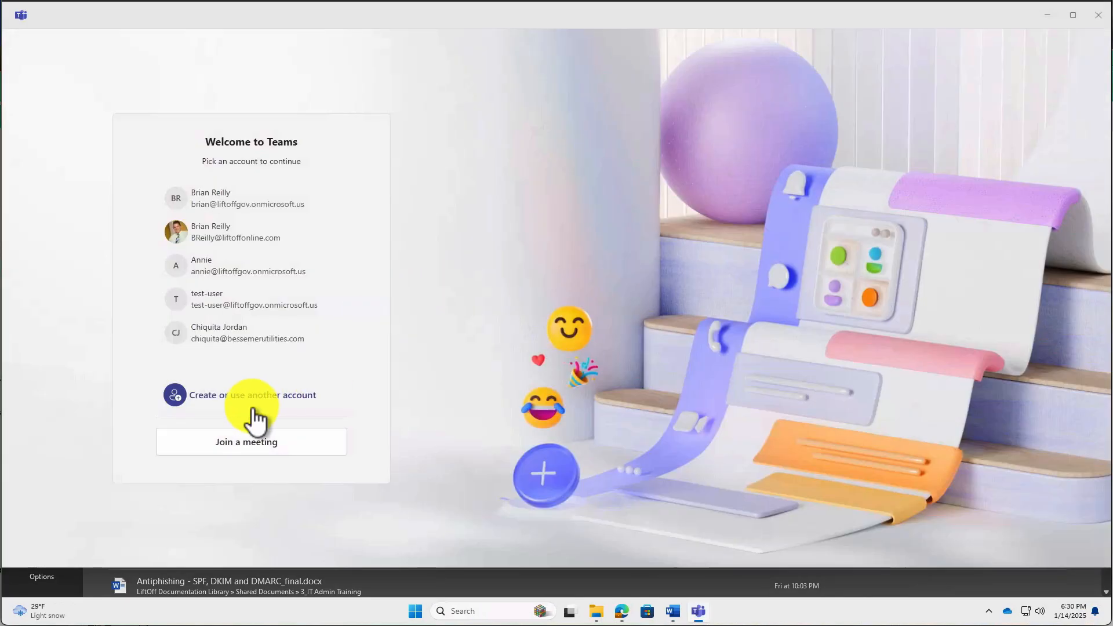
Sign in to Teams with the new GCC High account email and password, for this app only.
click(249, 396)
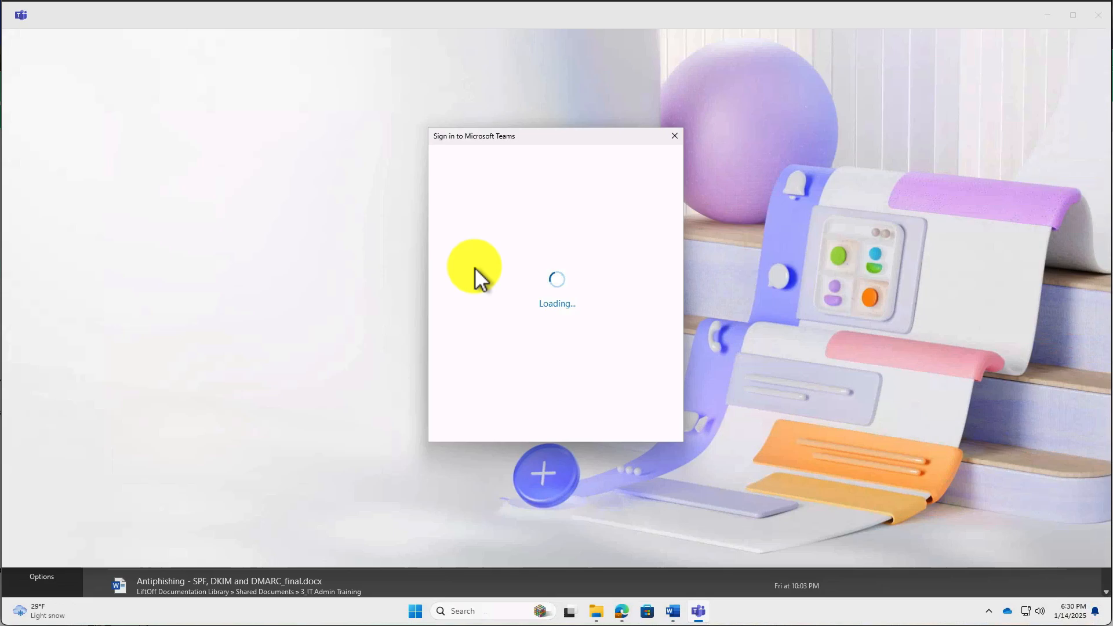
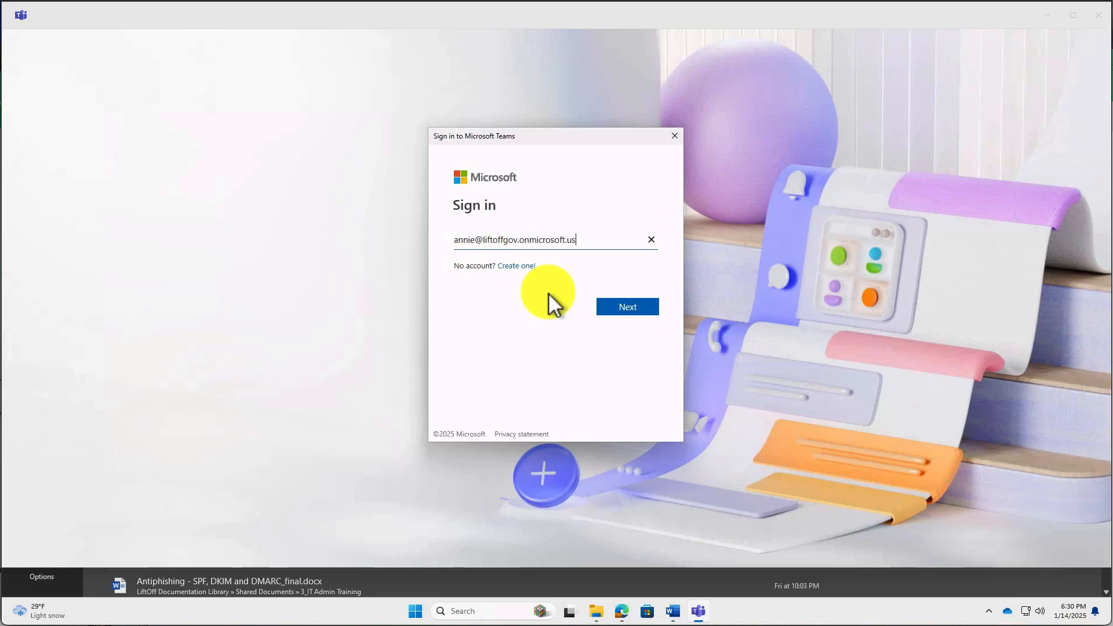
click(624, 304)
text(••••••••••)
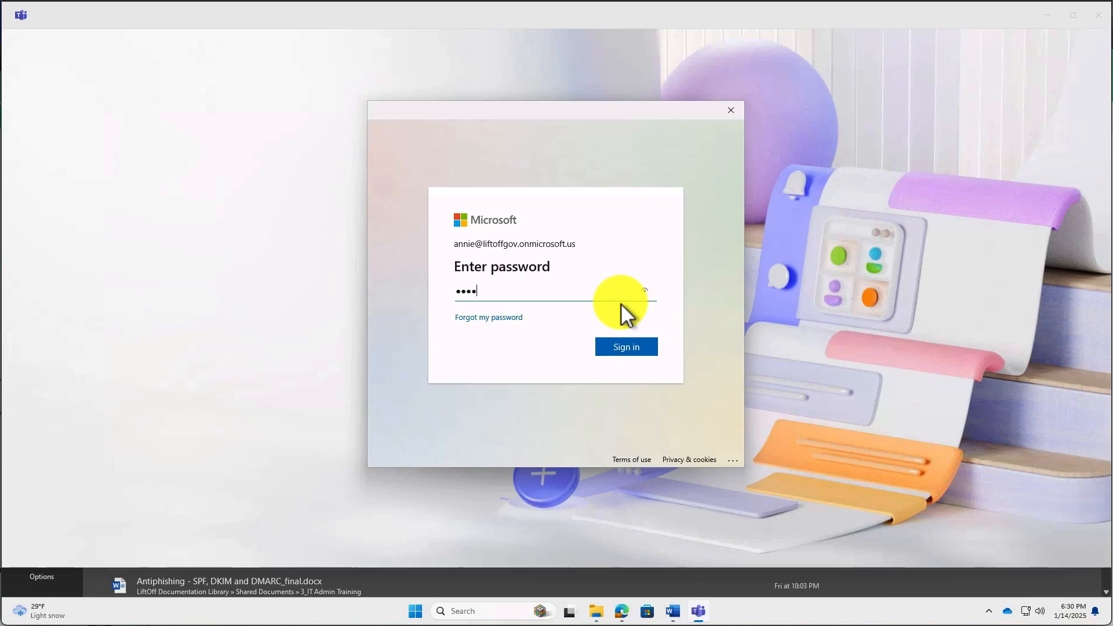
key(Return)
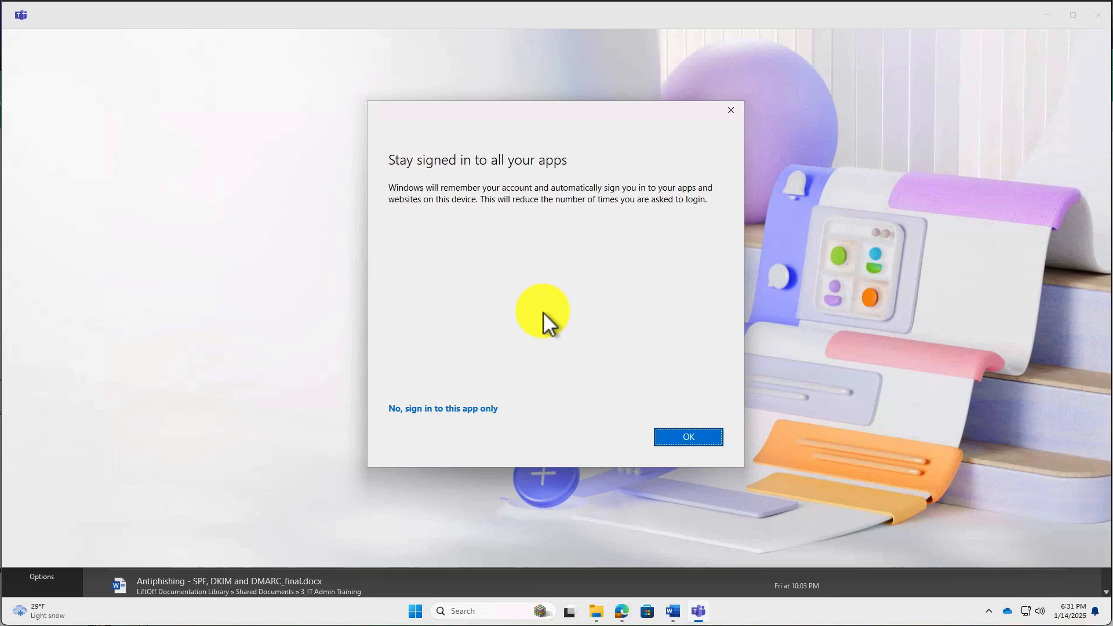
click(447, 409)
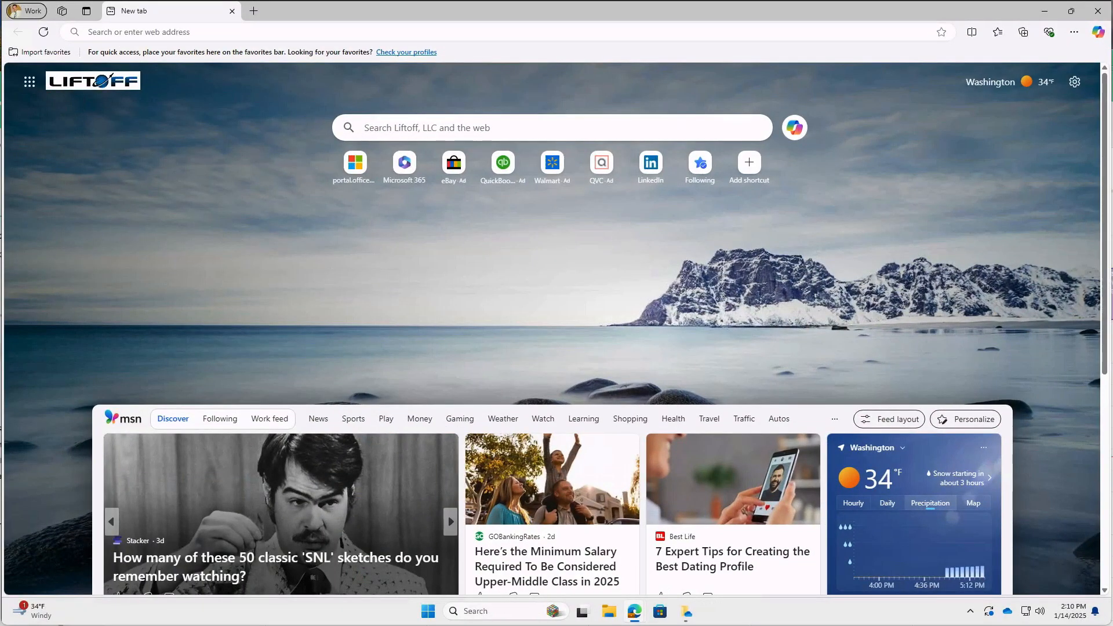
Bring up Edge's new tab page and advance the lead news carousel three times.
click(451, 521)
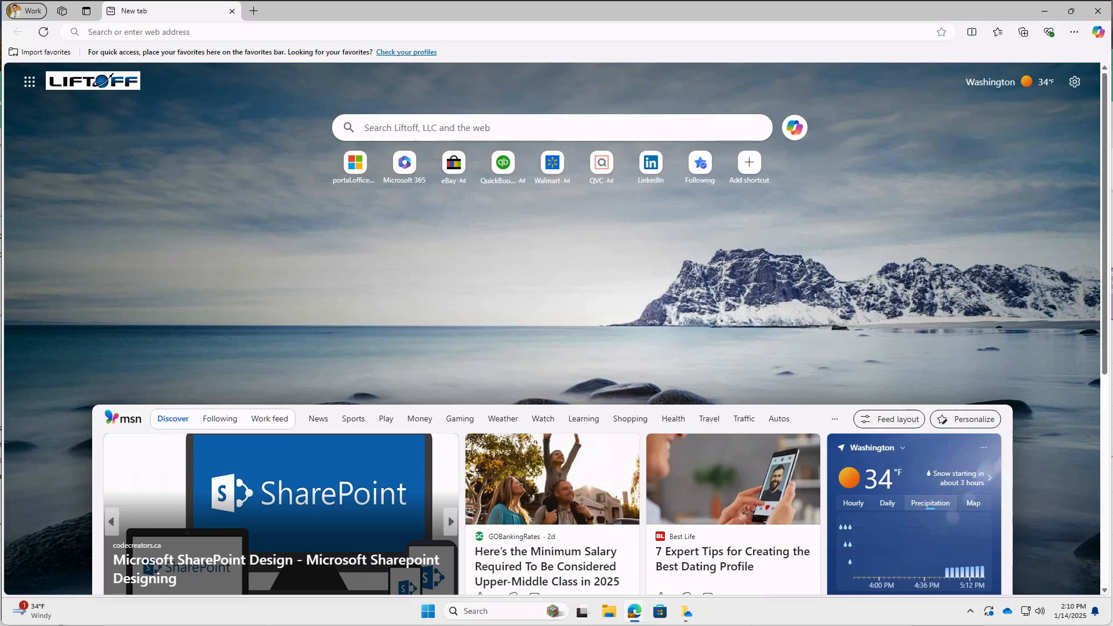
click(447, 516)
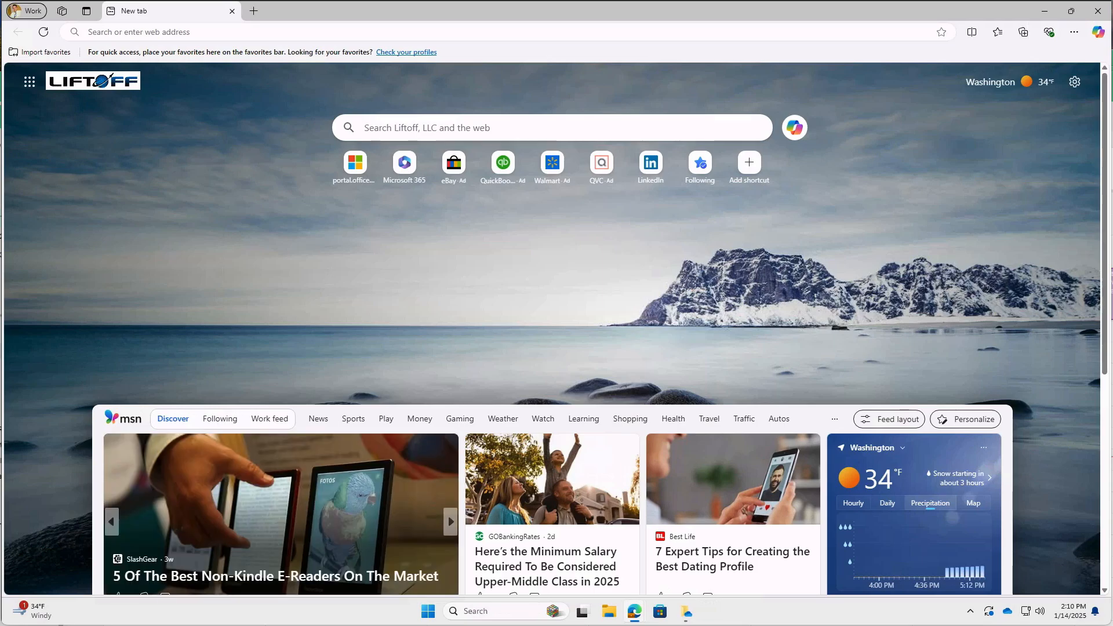
click(450, 521)
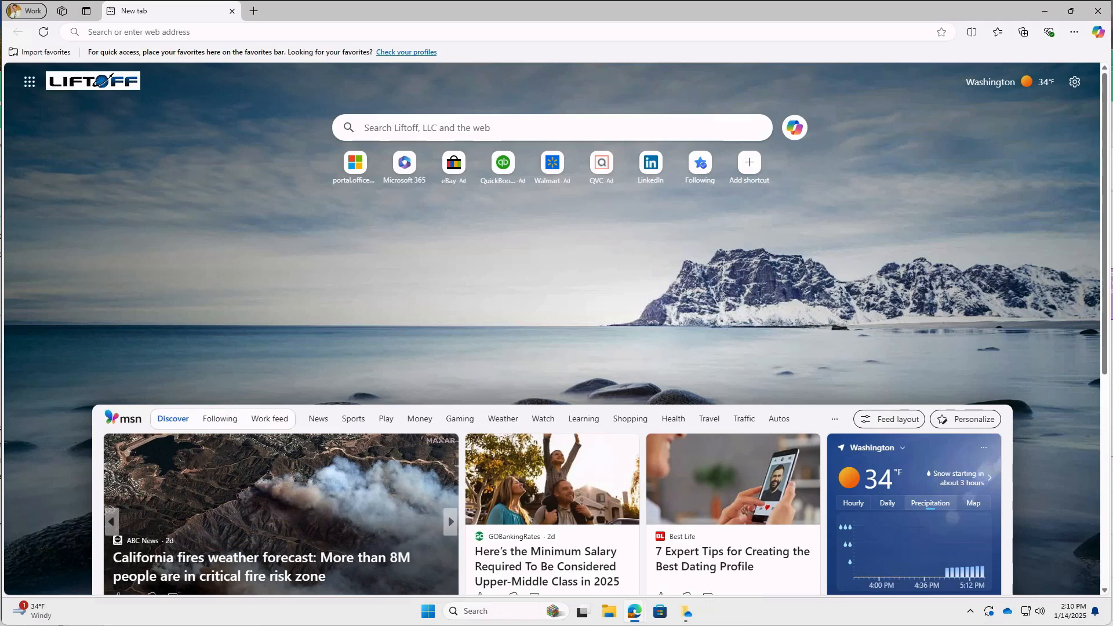
click(450, 521)
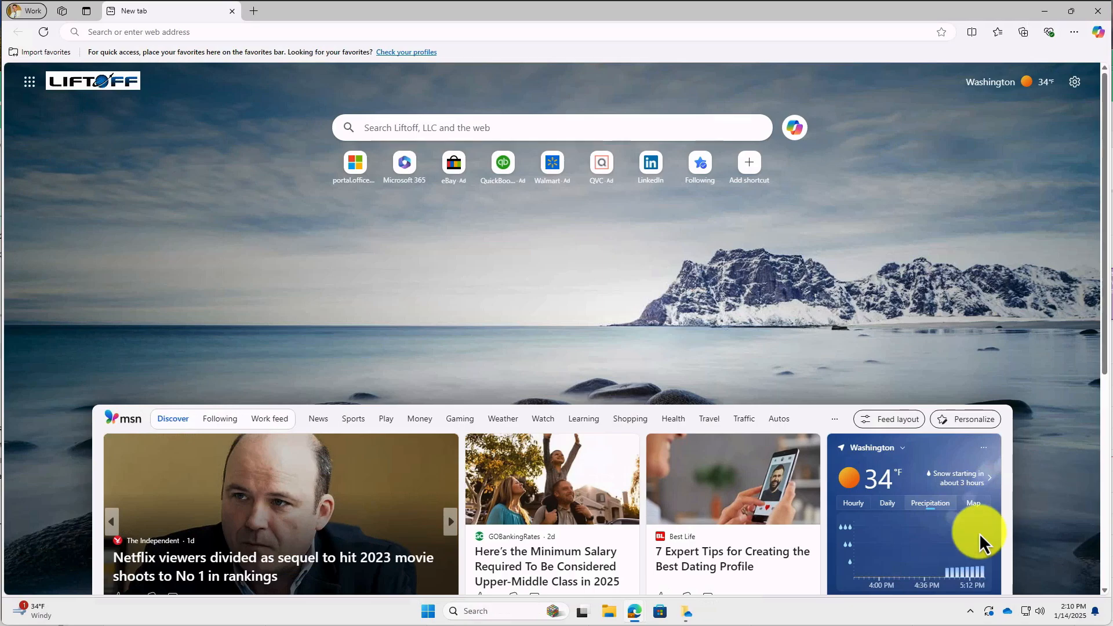
Open Control Panel's Mail (Microsoft Outlook) profiles and remove the existing Outlook profile.
click(503, 609)
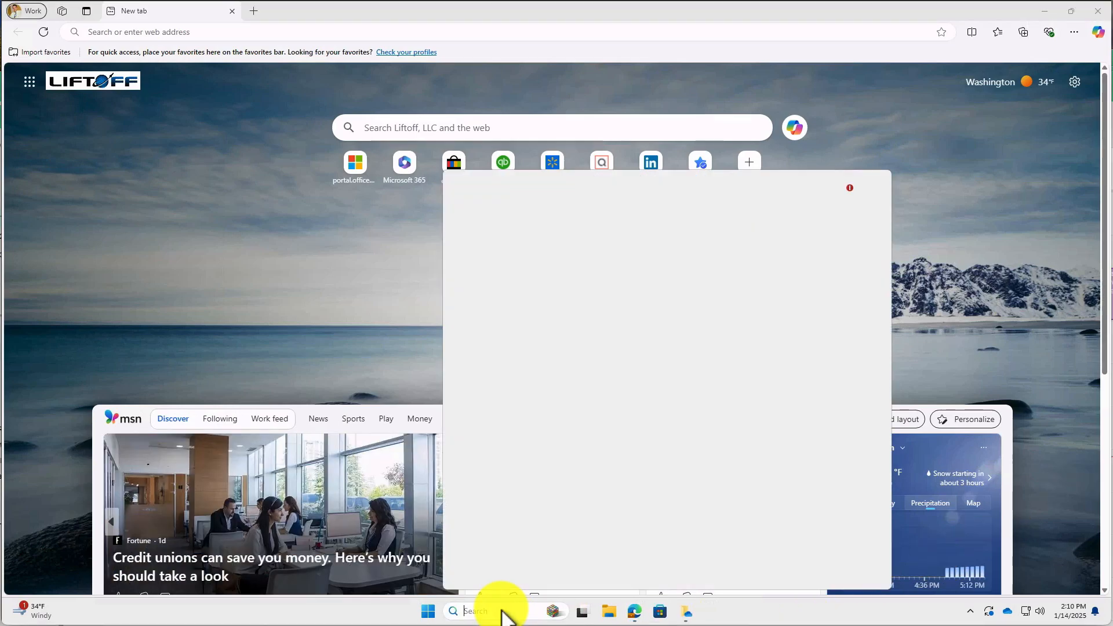
text(con)
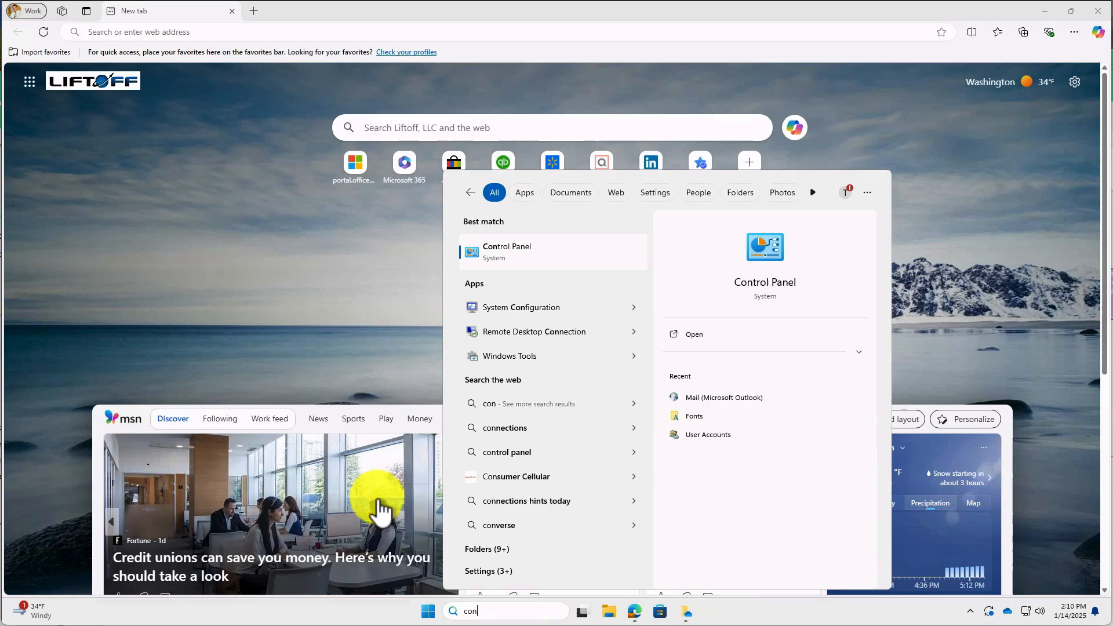
click(522, 258)
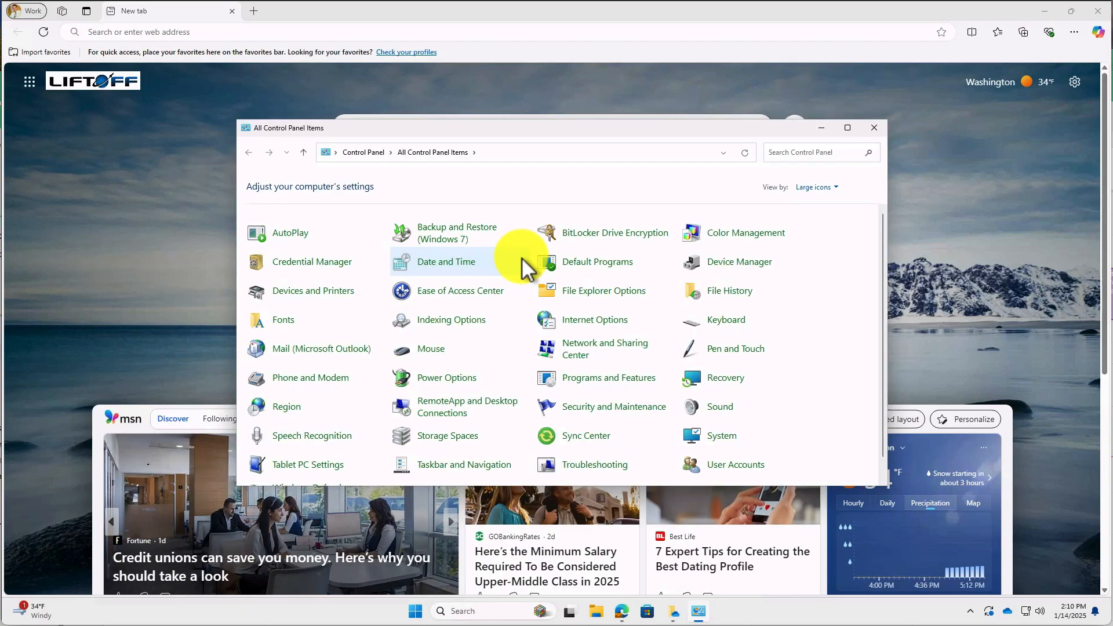
click(339, 349)
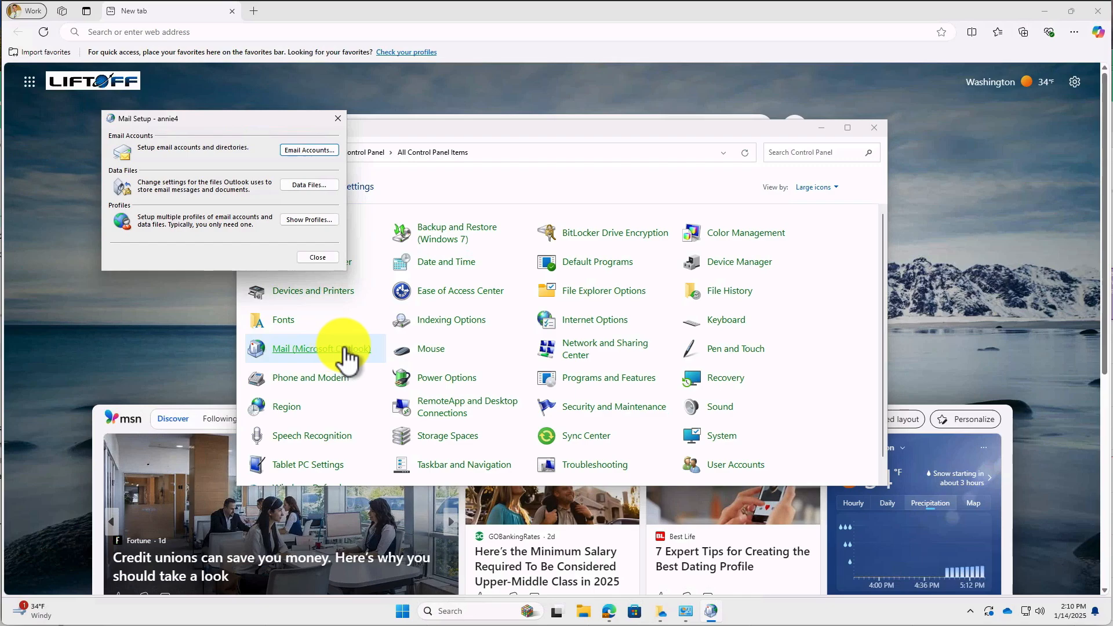
click(317, 219)
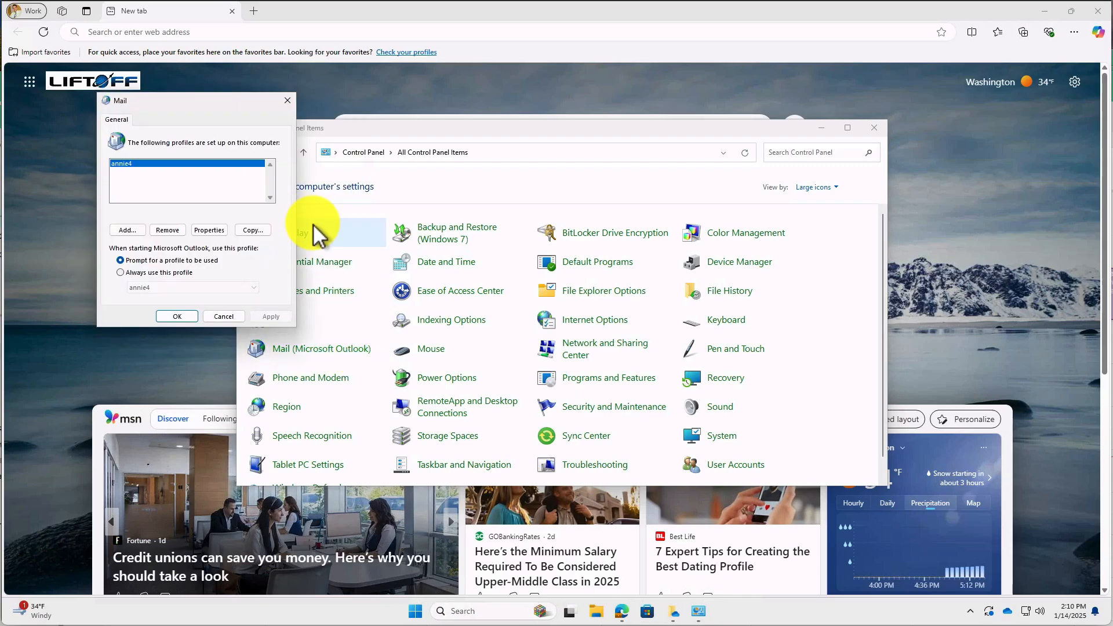
click(174, 233)
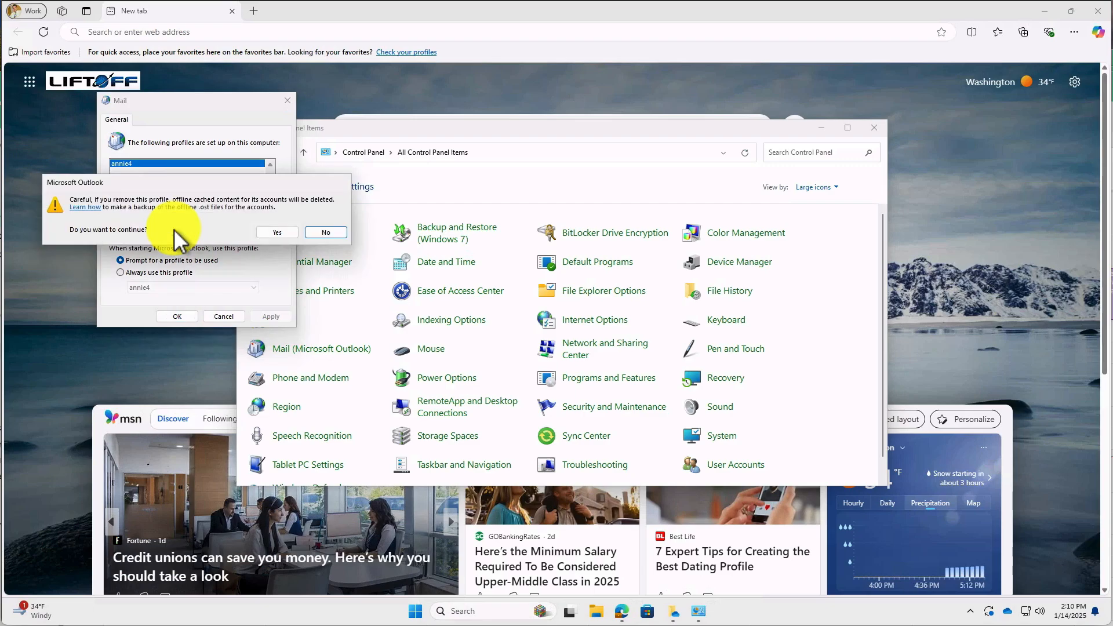
click(274, 233)
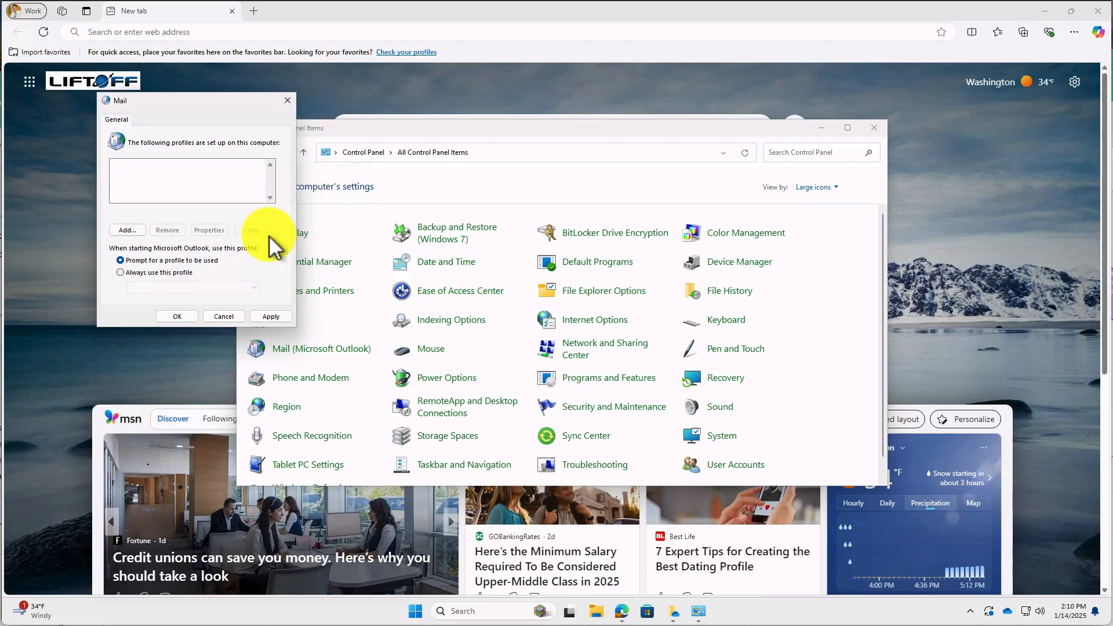
click(128, 231)
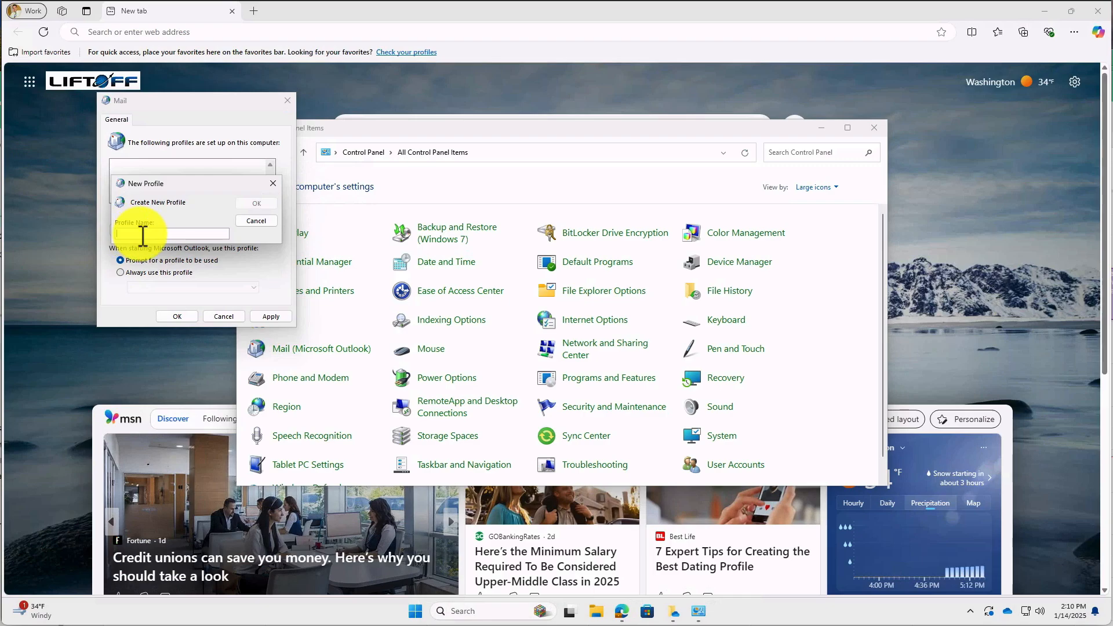
Name a new mail profile and set up the GCC High email account with its password.
text(annie)
text(S)
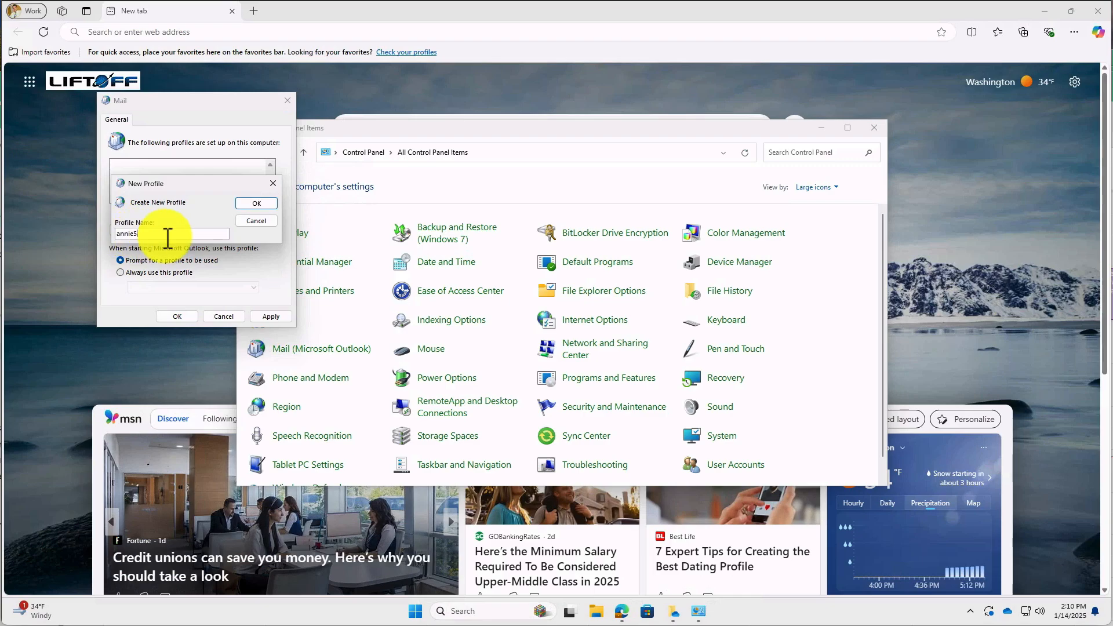
click(255, 203)
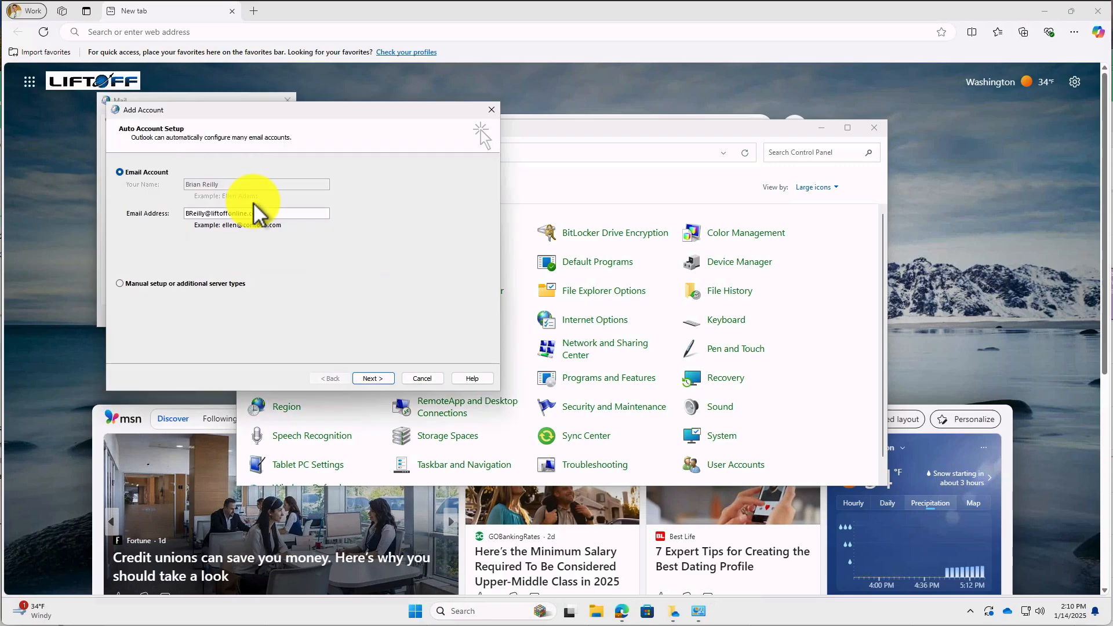
double_click(270, 214)
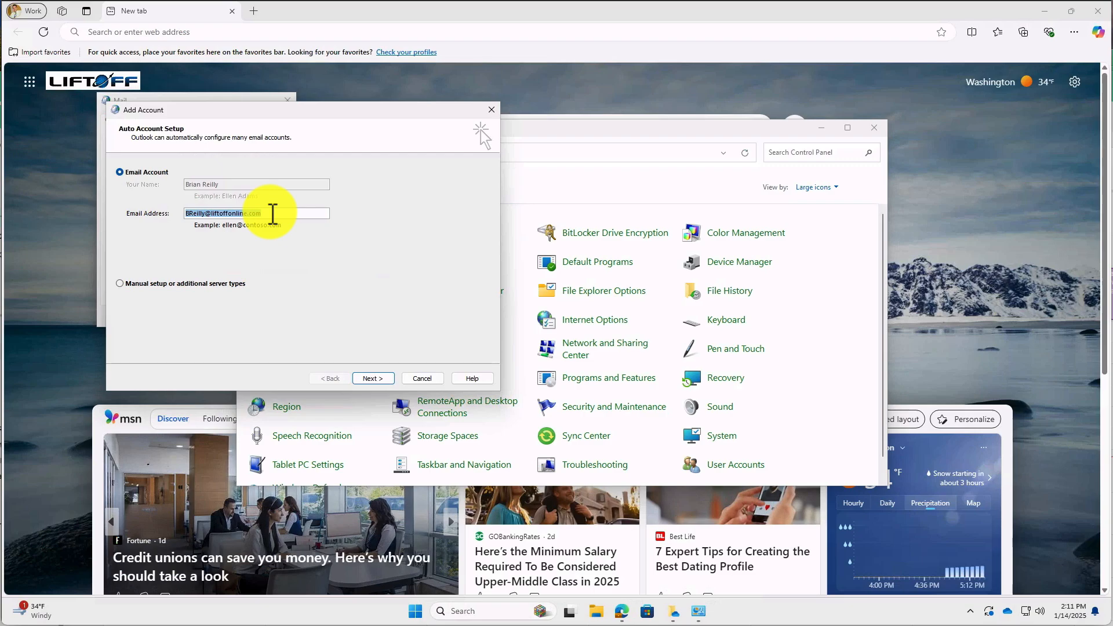
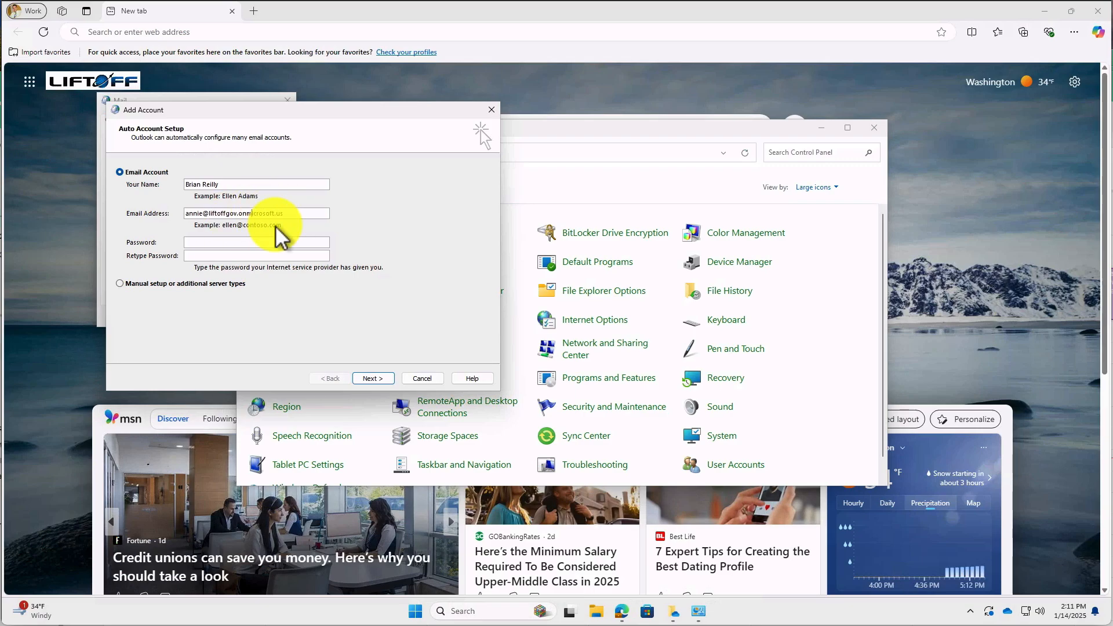
click(248, 243)
text(**********)
text(*******)
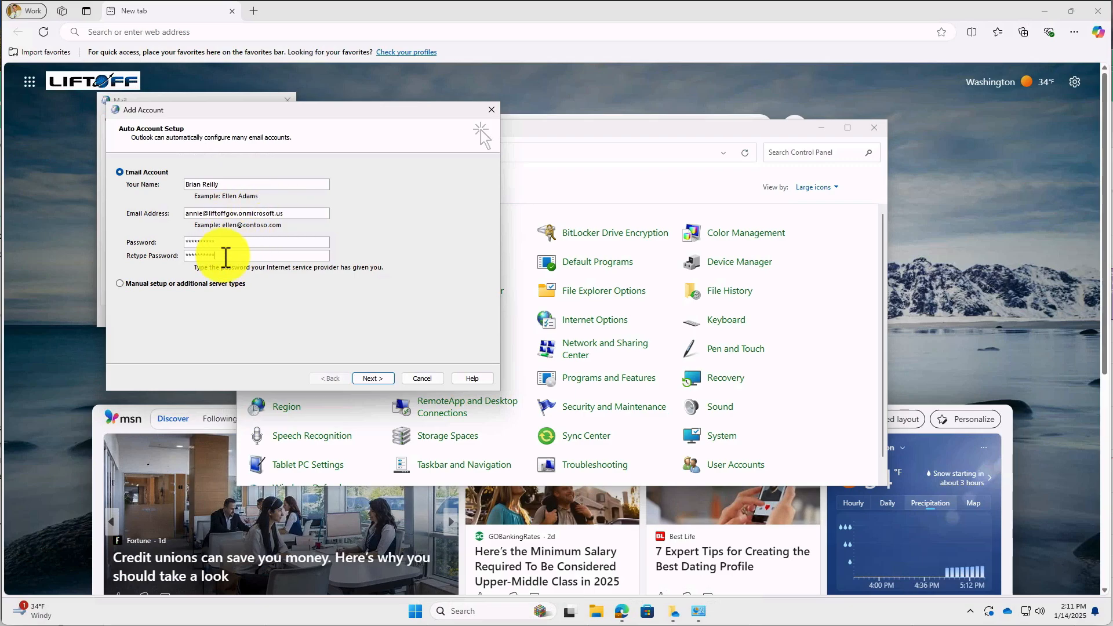
click(372, 378)
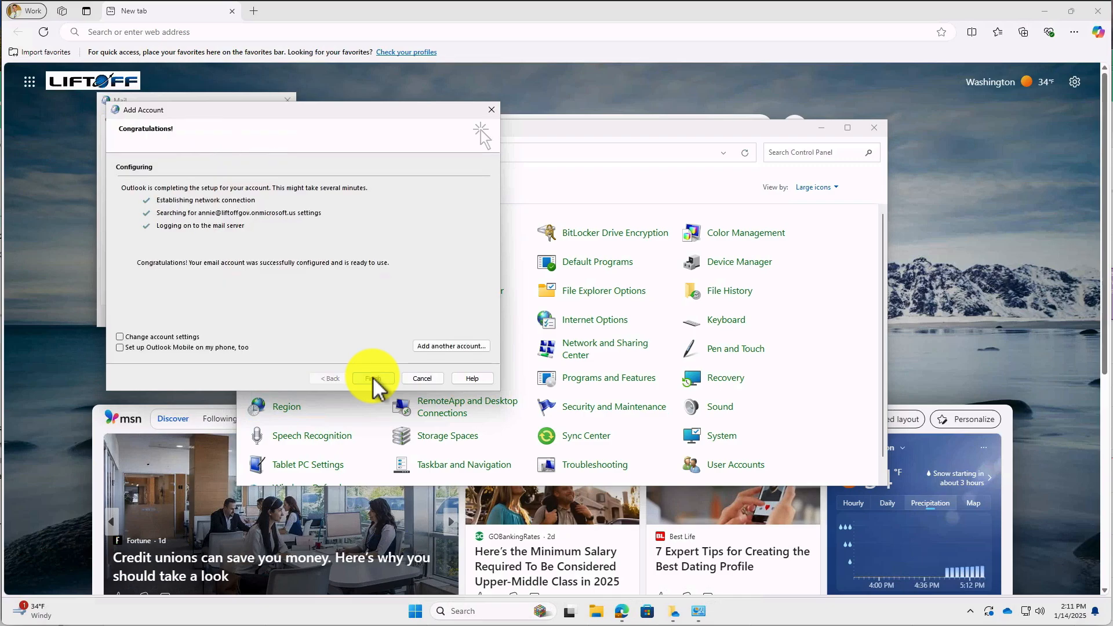
click(371, 378)
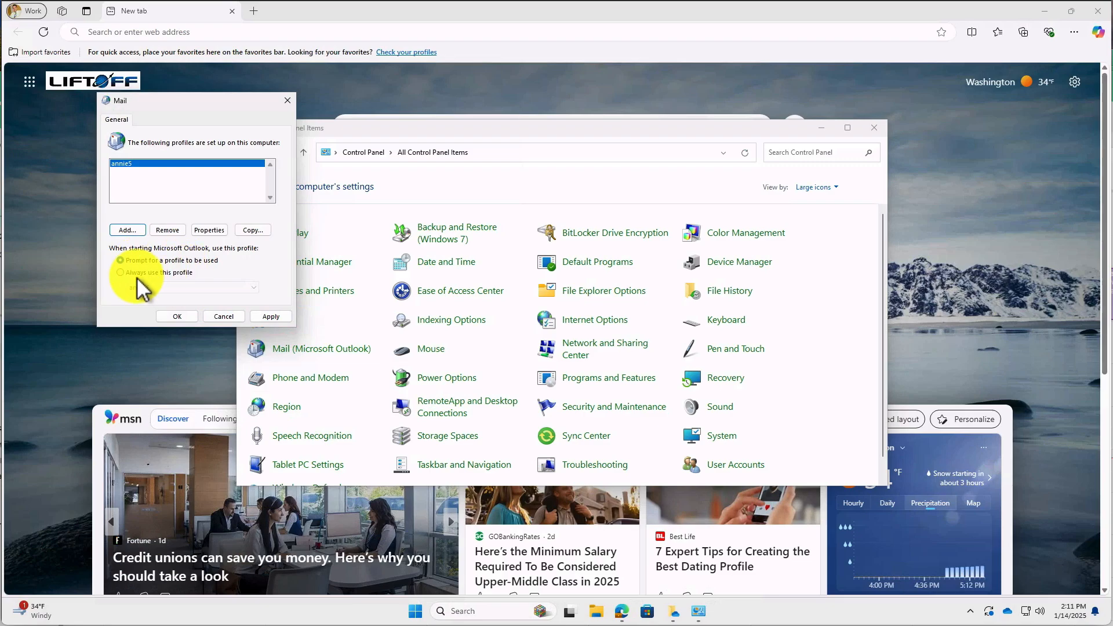
Set 'Always use this profile' for the new profile, close Control Panel, and search 'out'.
click(120, 273)
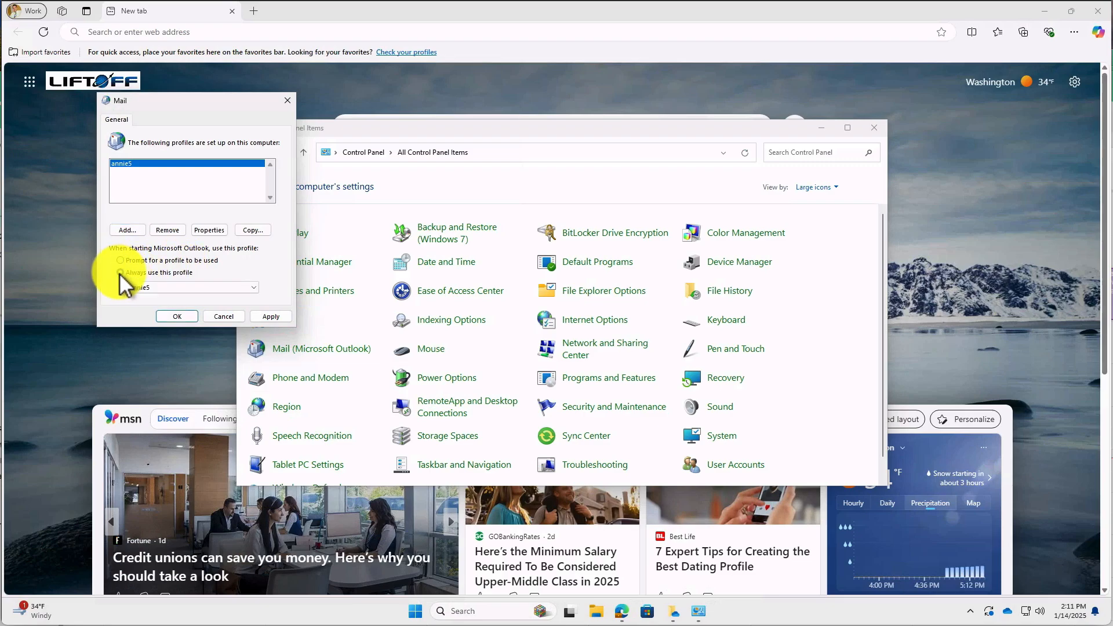
click(169, 317)
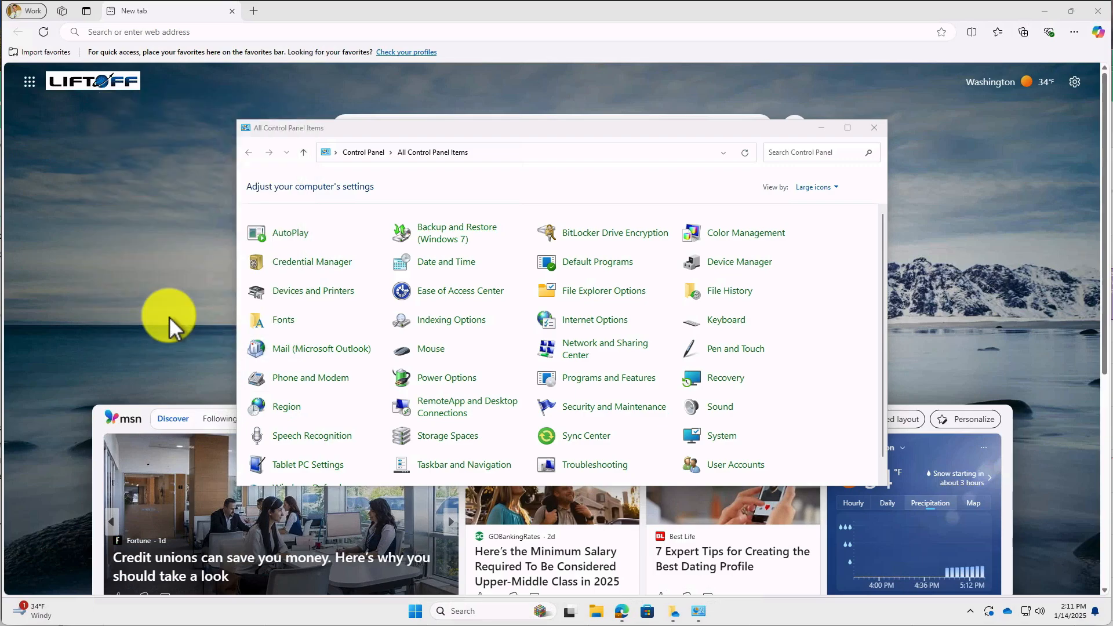
click(876, 129)
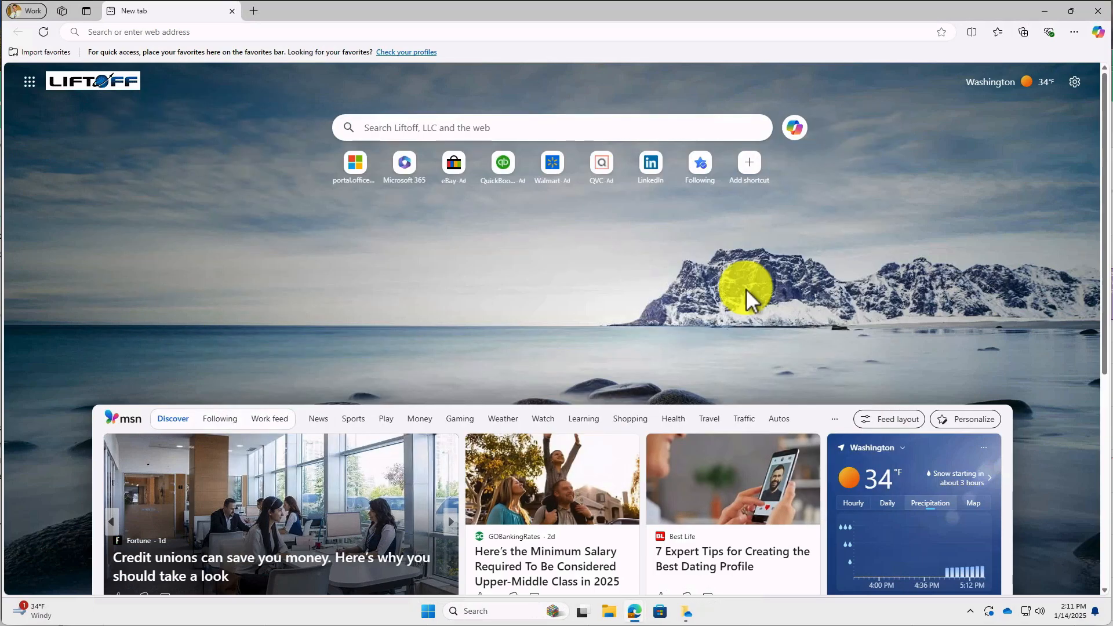
click(491, 611)
text(out)
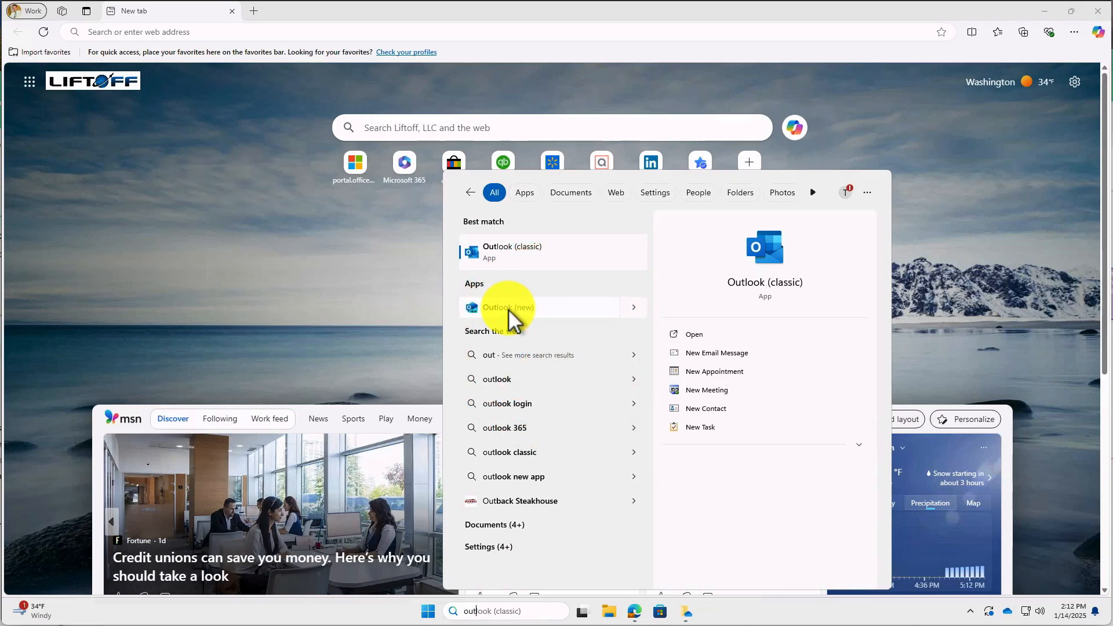
Launch Outlook (classic) from the Start search results so it loads the new mail profile.
click(508, 255)
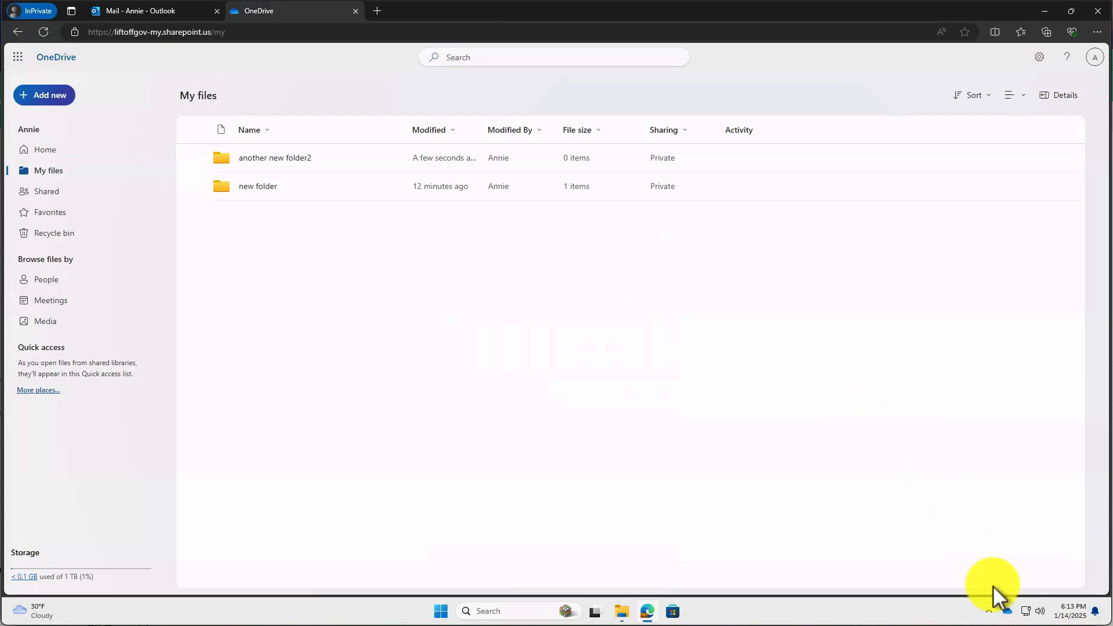
Unlink the currently synced account from this PC in OneDrive Settings > Account.
click(1009, 609)
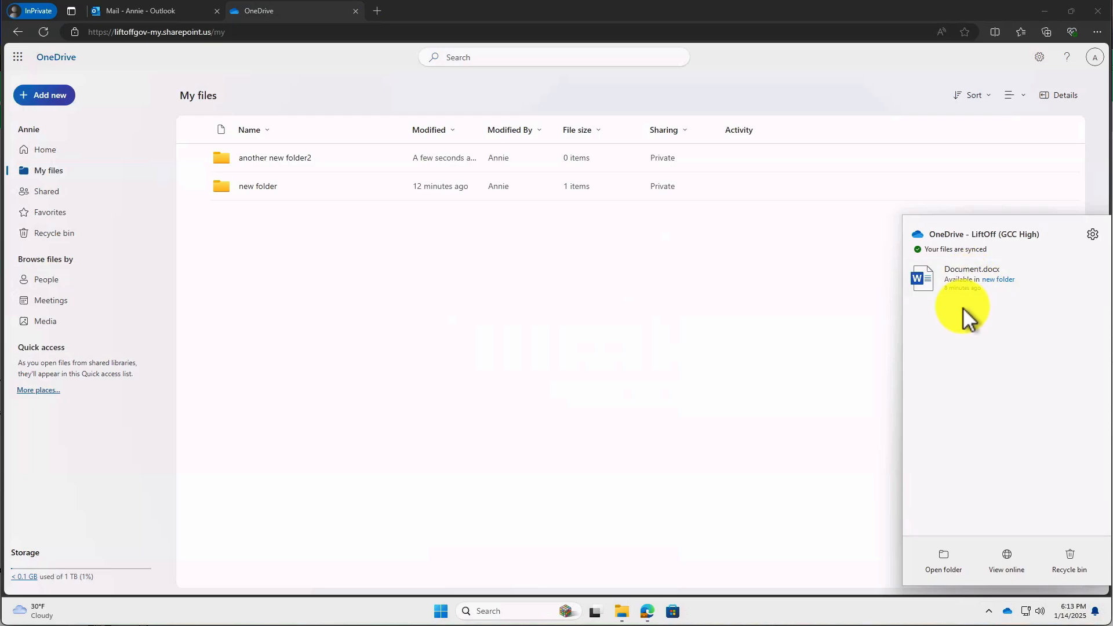
click(1093, 234)
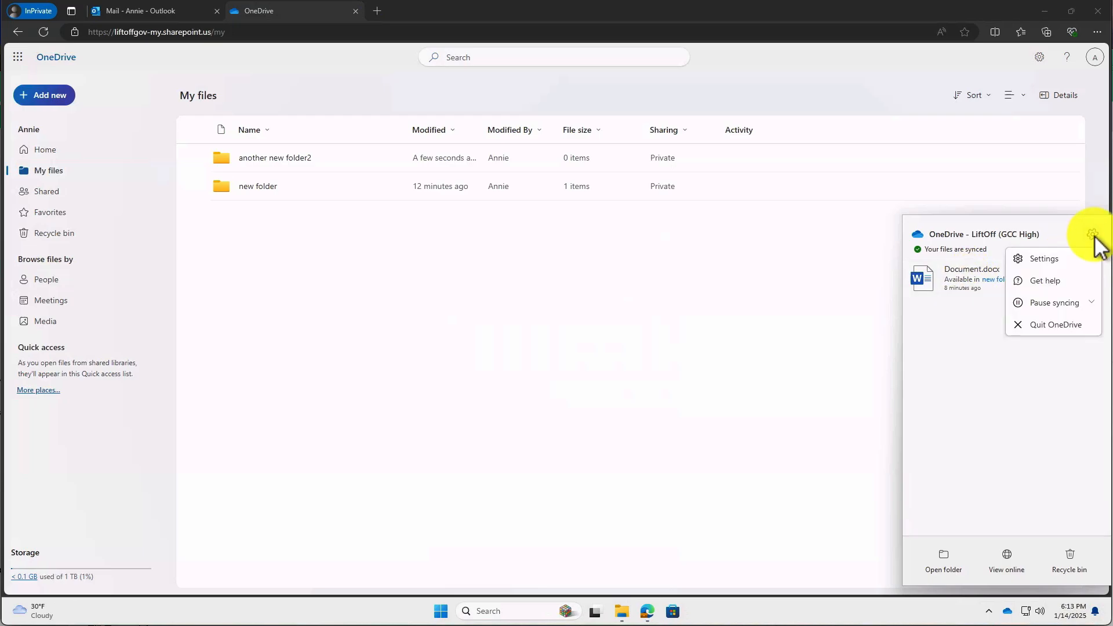
click(1049, 260)
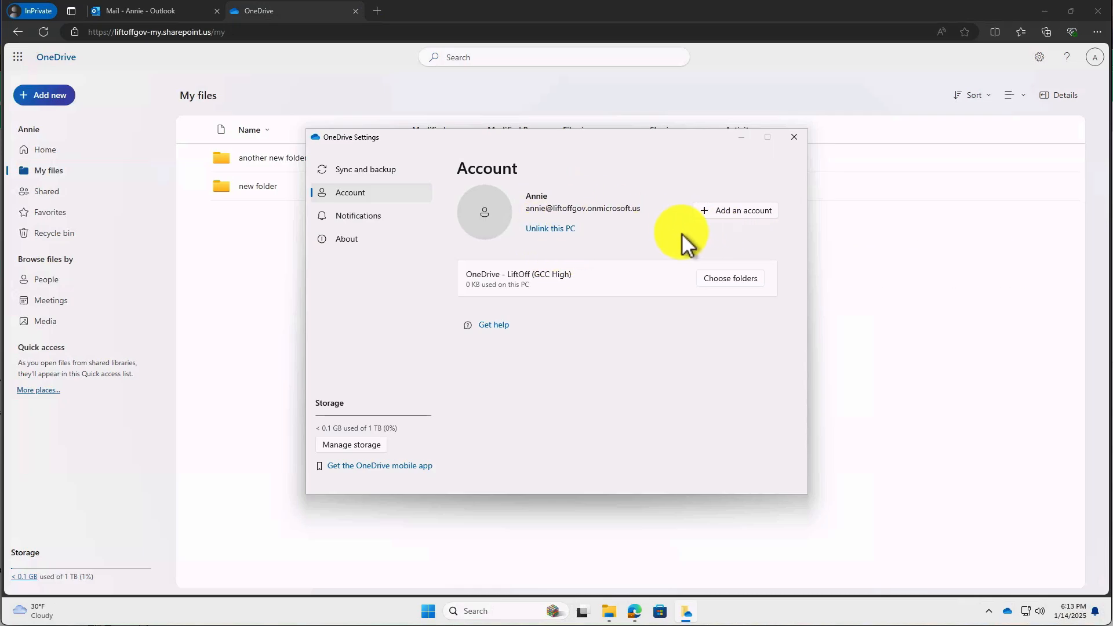
click(554, 231)
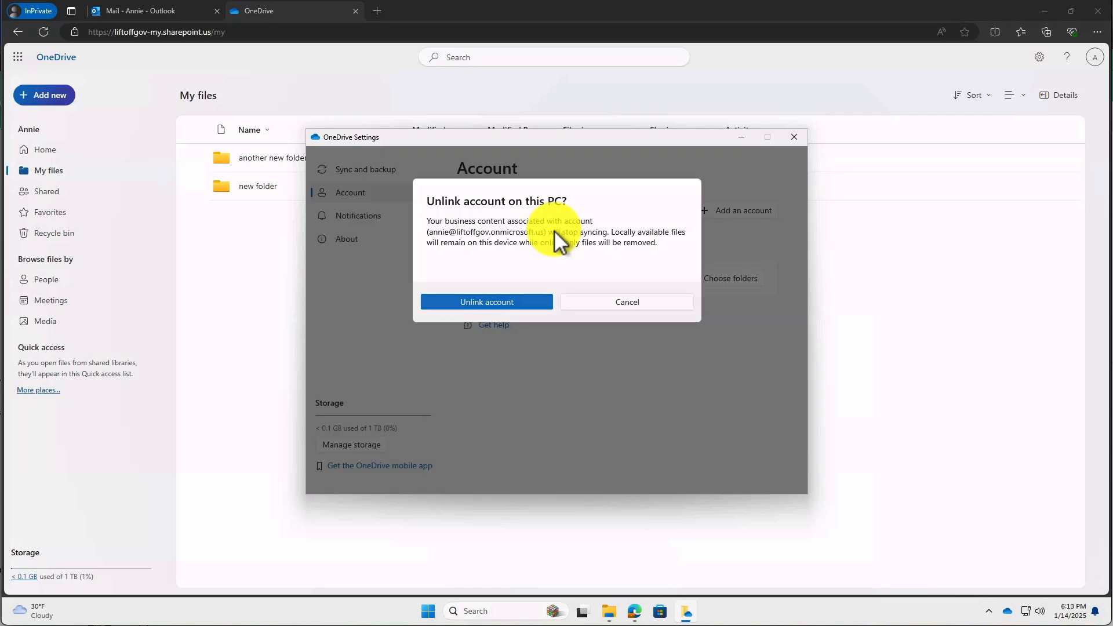
click(510, 302)
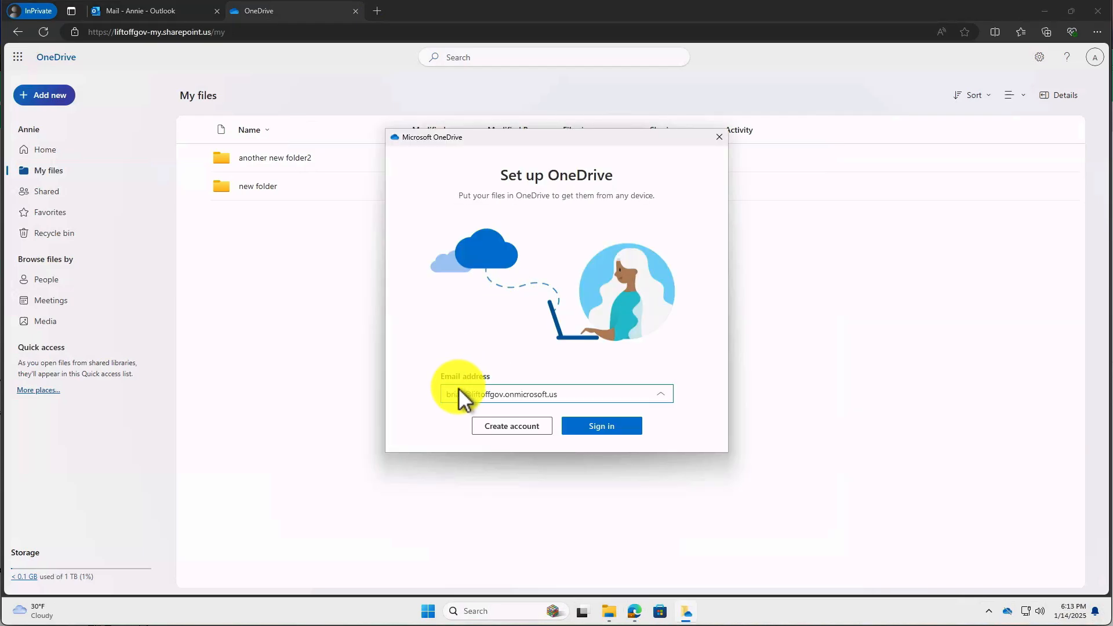
Sign in to OneDrive setup with the new GCC High account address and opt for a new folder location.
drag(468, 394, 447, 393)
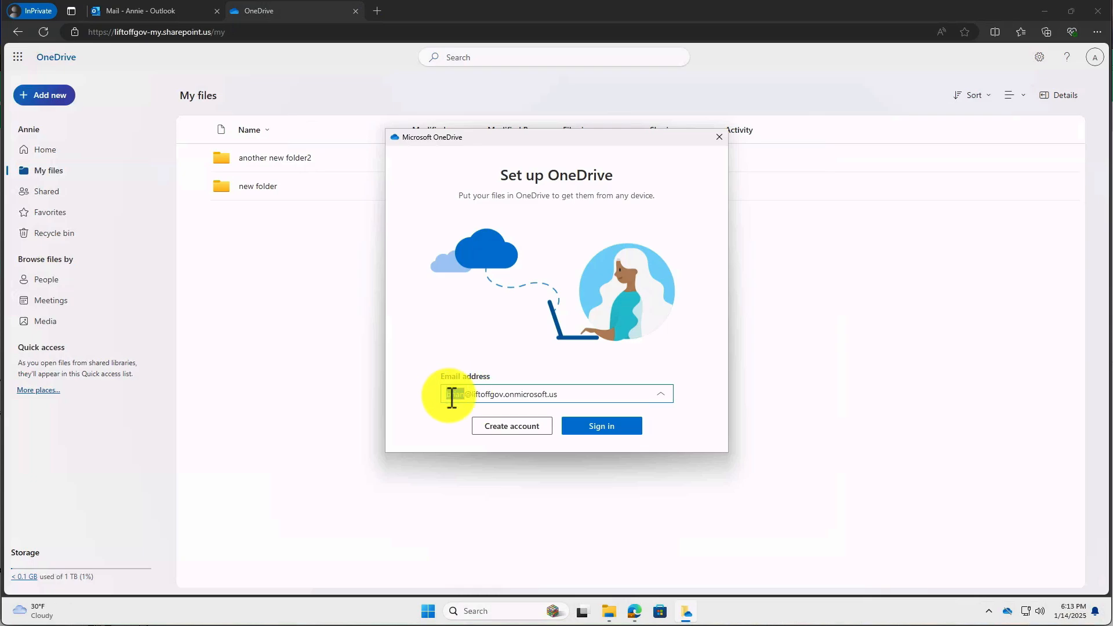
text(annie)
click(613, 429)
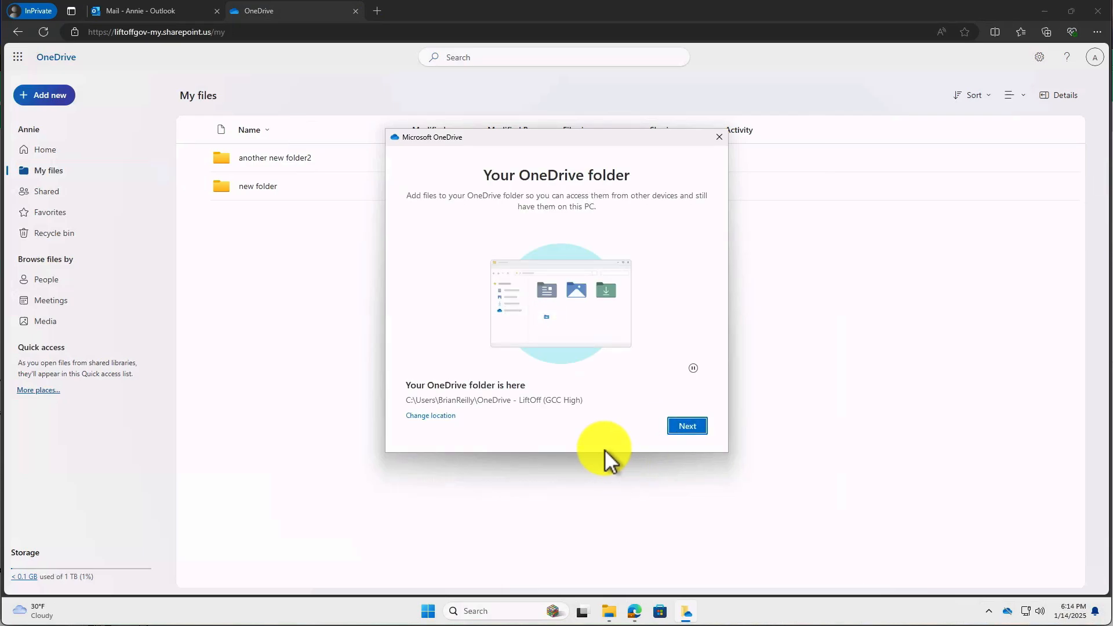
click(687, 427)
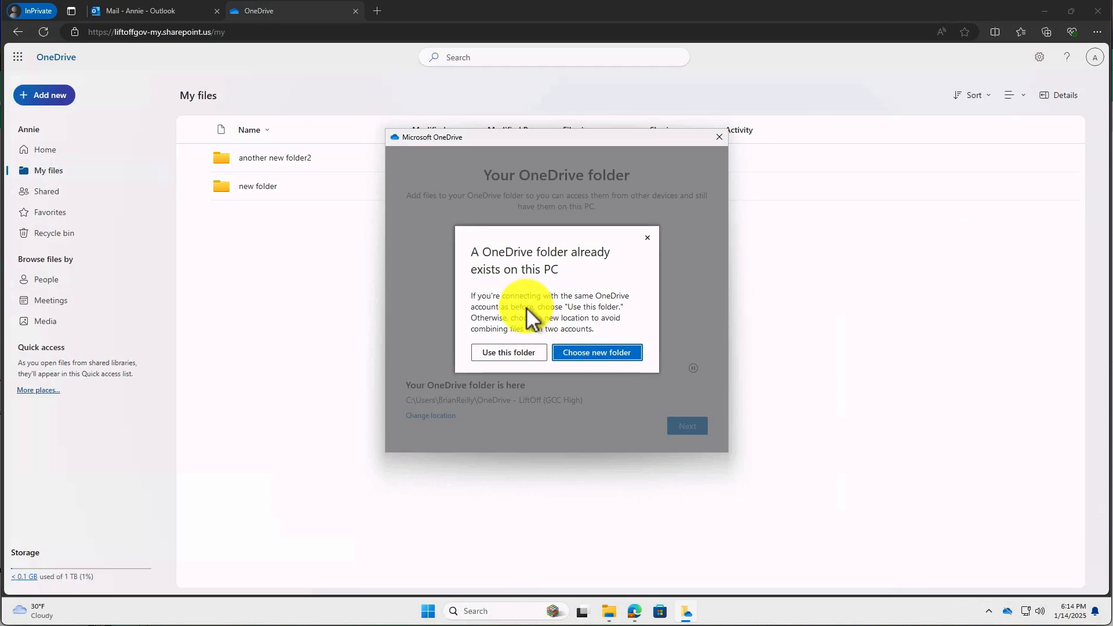
click(593, 353)
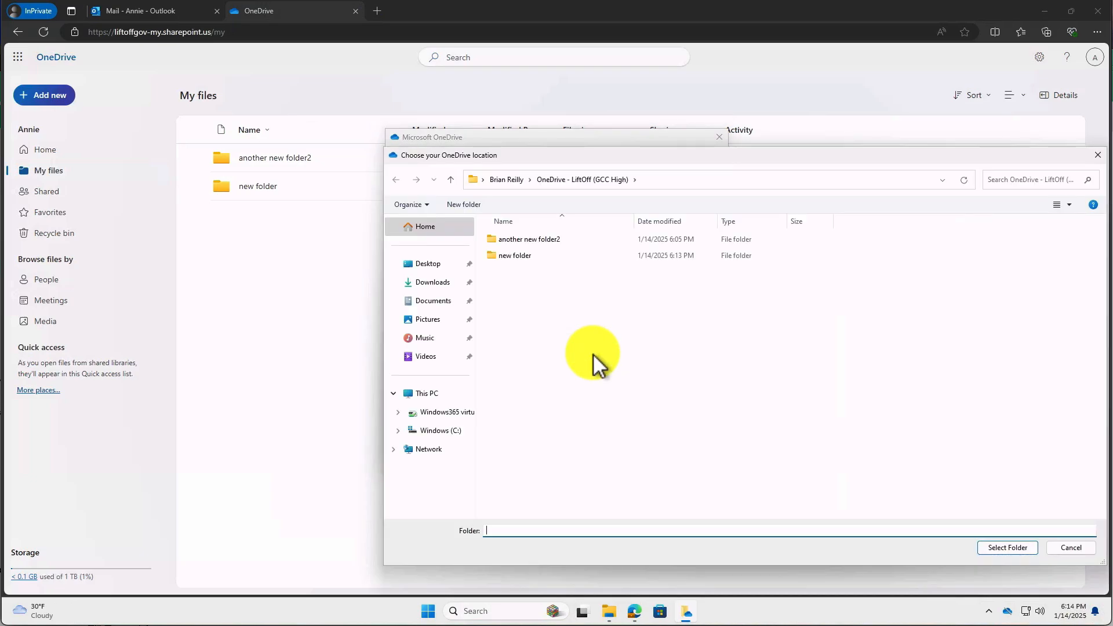
Browse to the user's profile folder under C:\Users in the location picker.
click(435, 430)
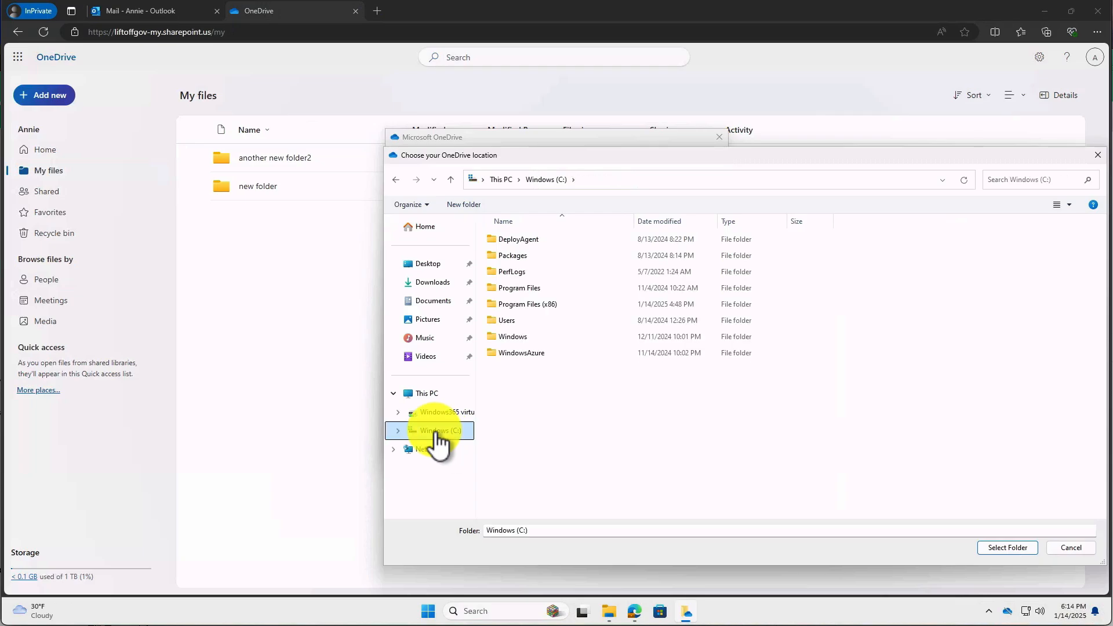
double_click(508, 321)
click(510, 241)
double_click(510, 241)
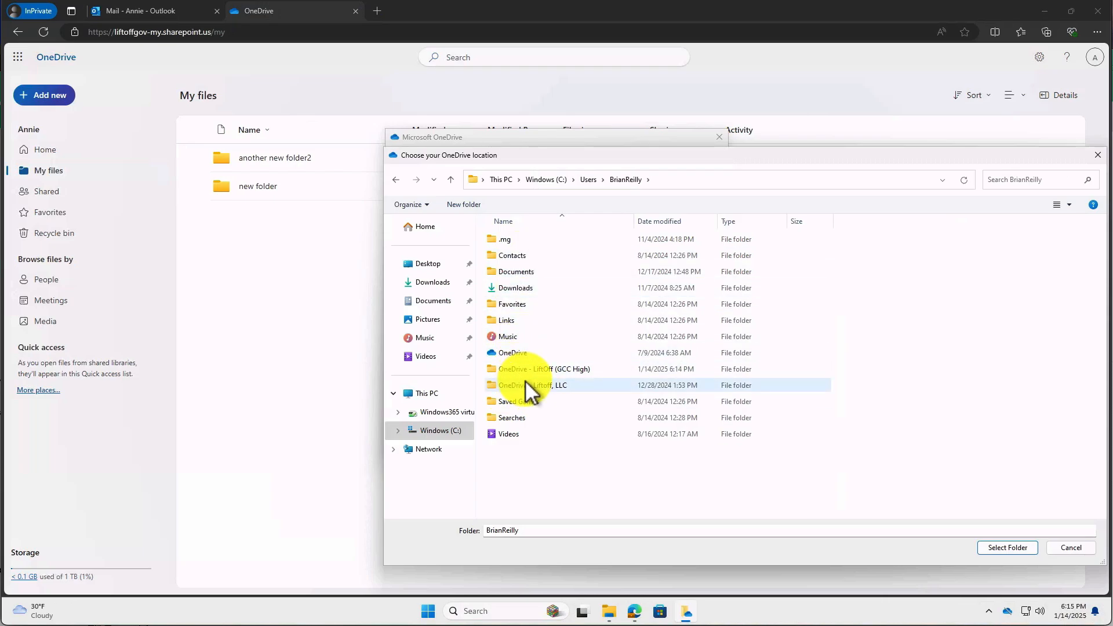
Create a folder named 'new onedrive' there and select it as the OneDrive location.
right_click(536, 474)
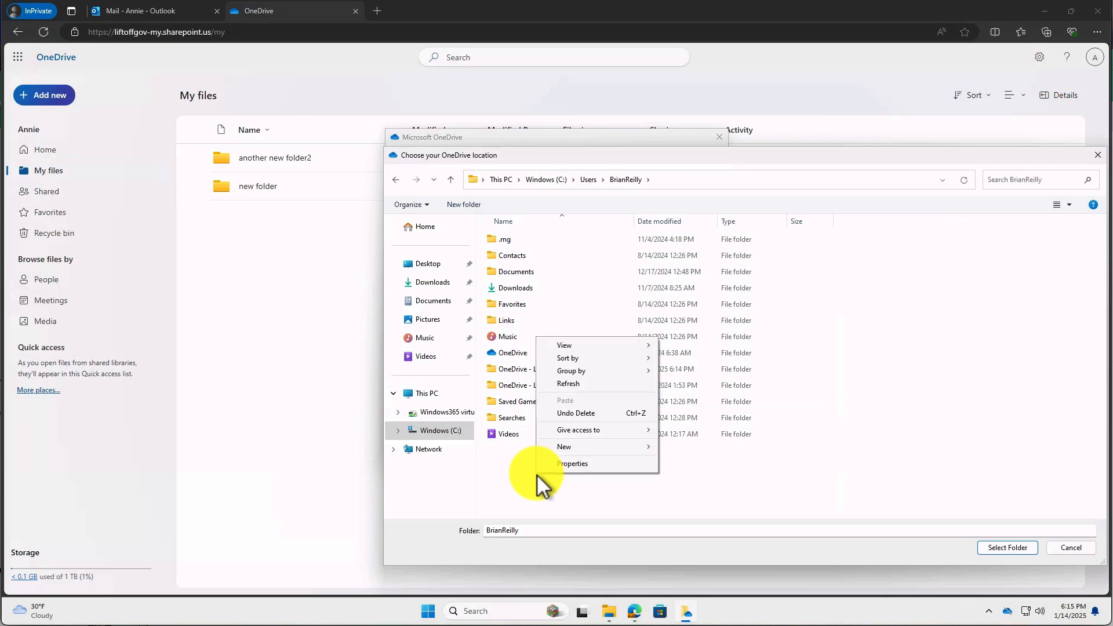
mouse_move(602, 453)
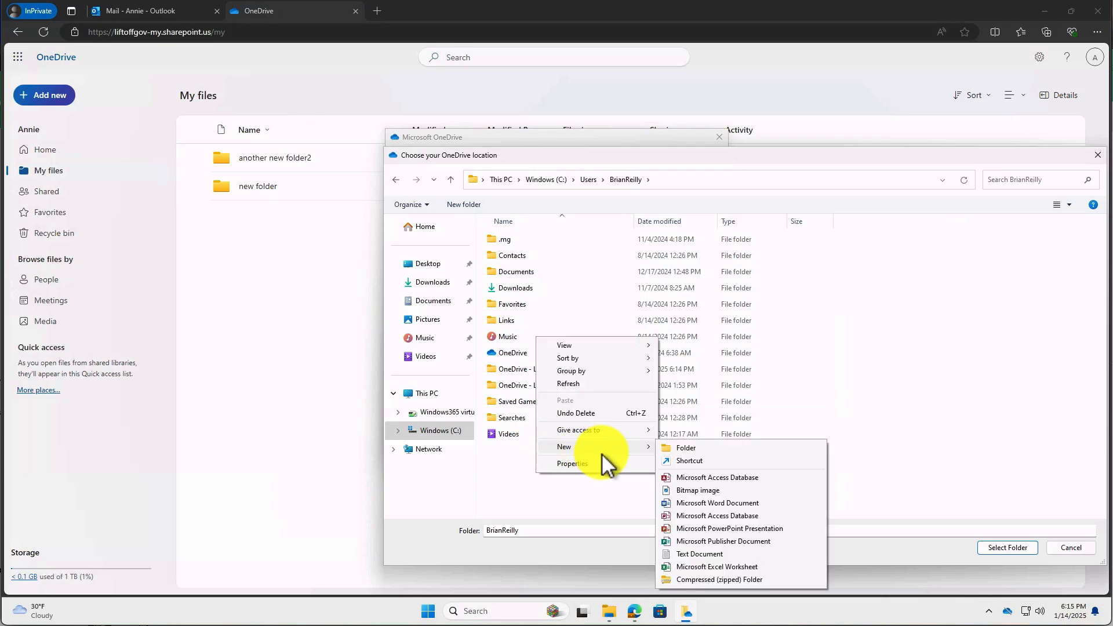
click(704, 450)
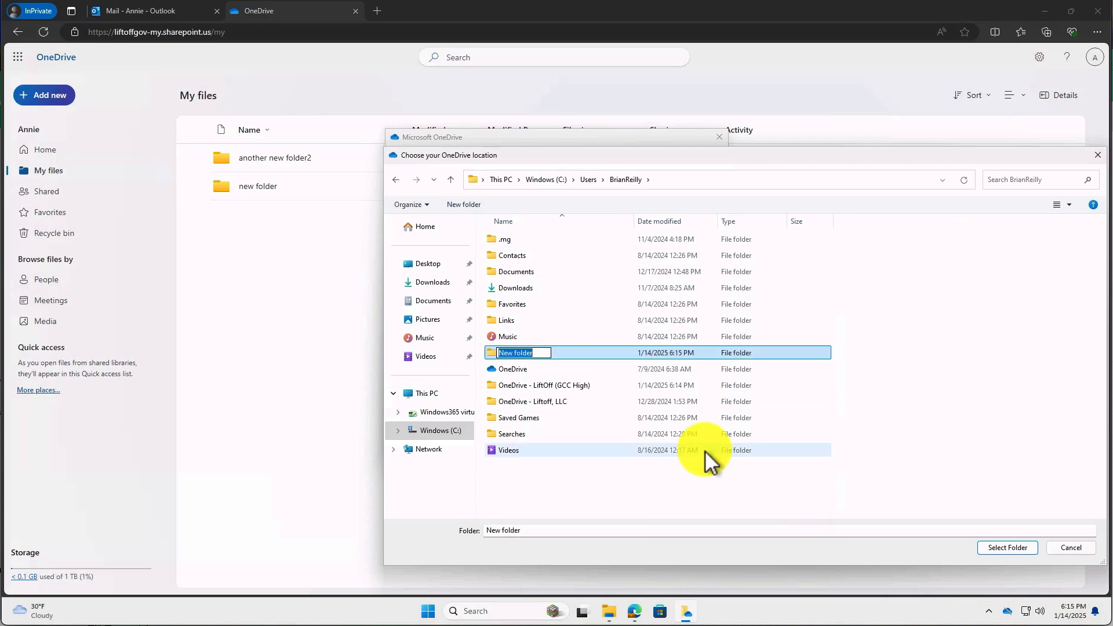
text(new onedrive)
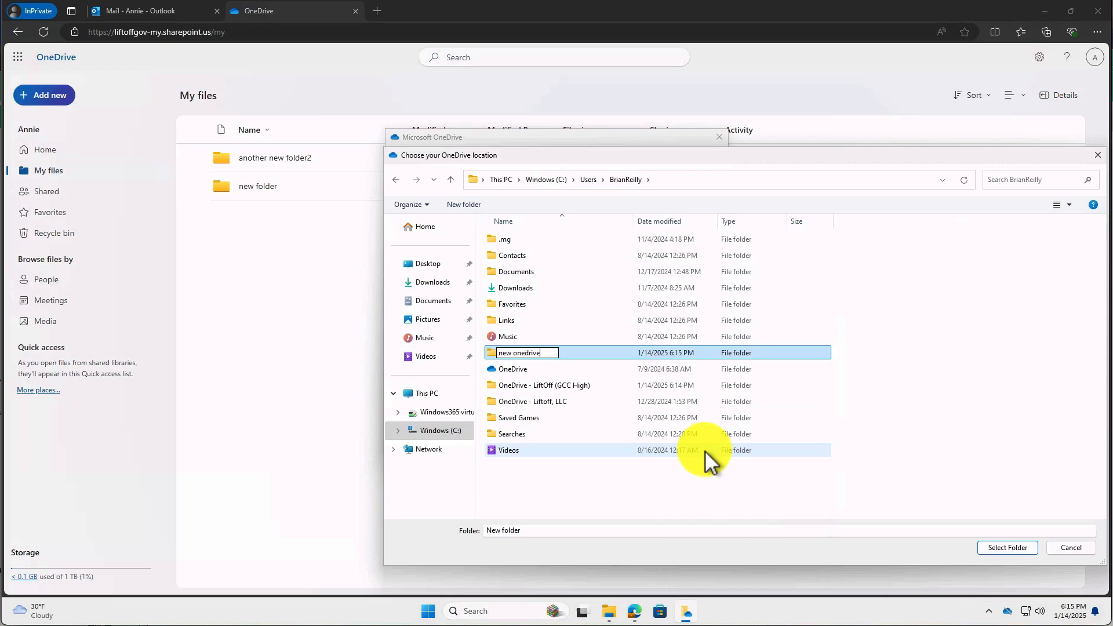
click(708, 505)
double_click(516, 355)
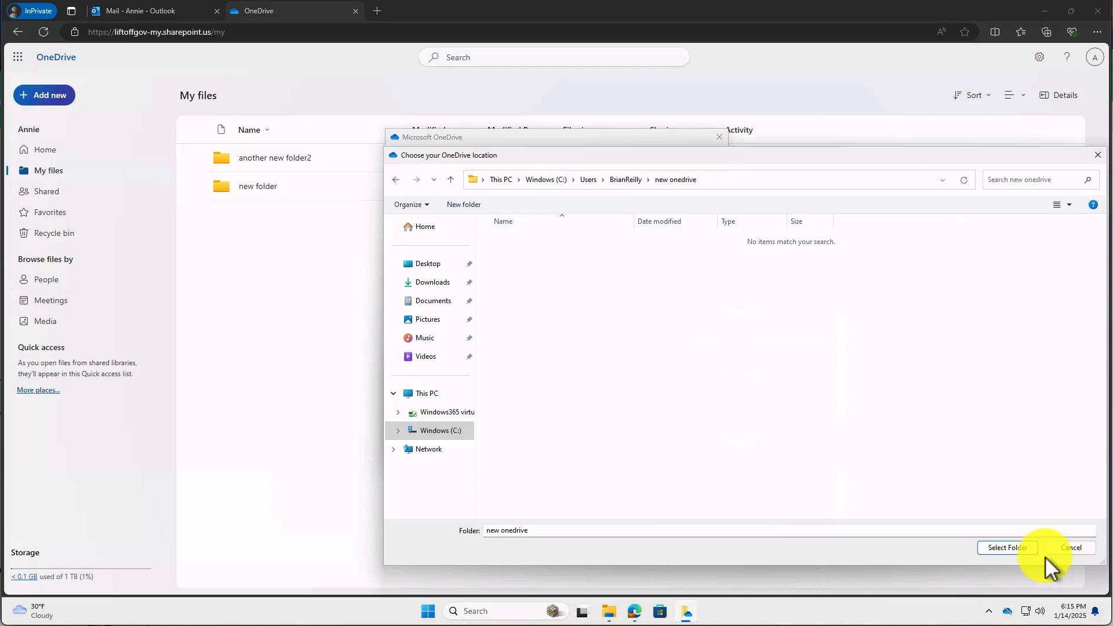
click(1016, 548)
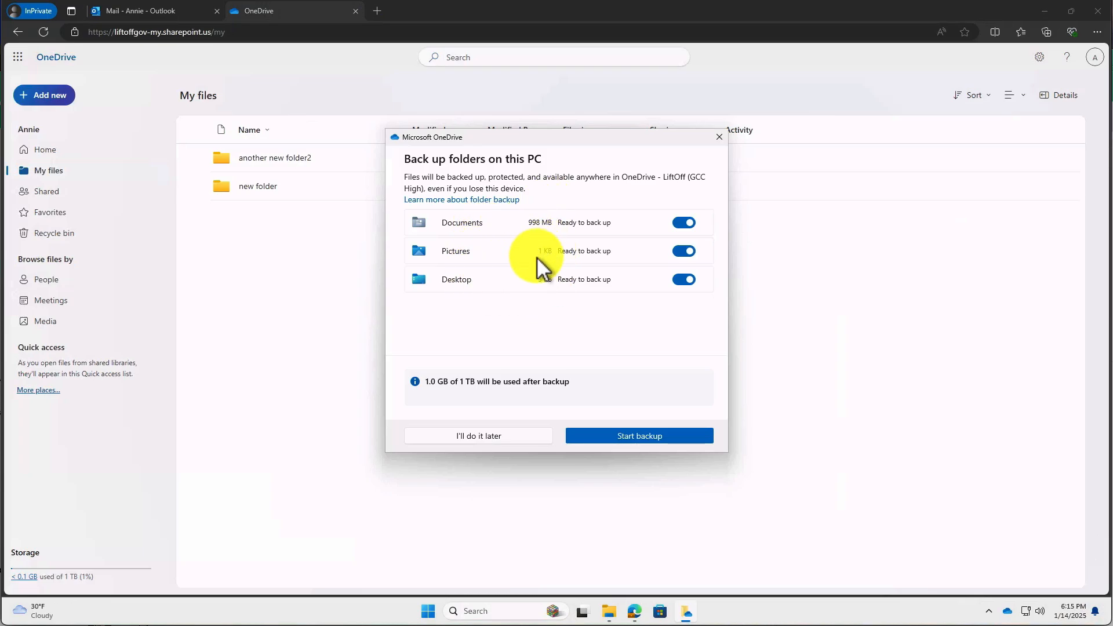
Turn off backup for the Documents, Pictures and Desktop folders.
click(681, 223)
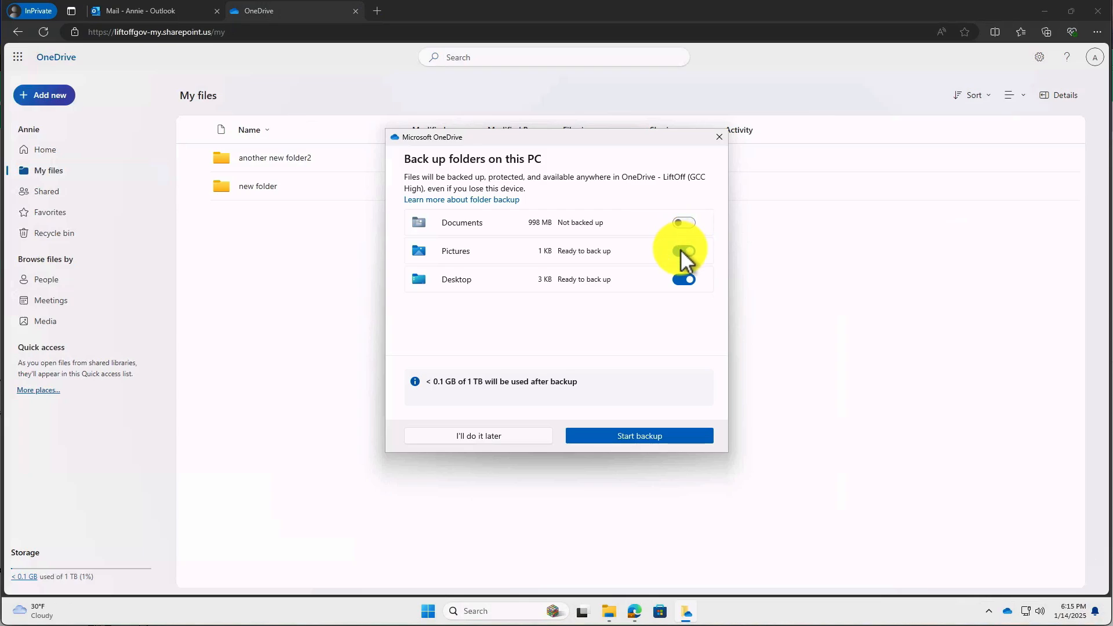
click(681, 251)
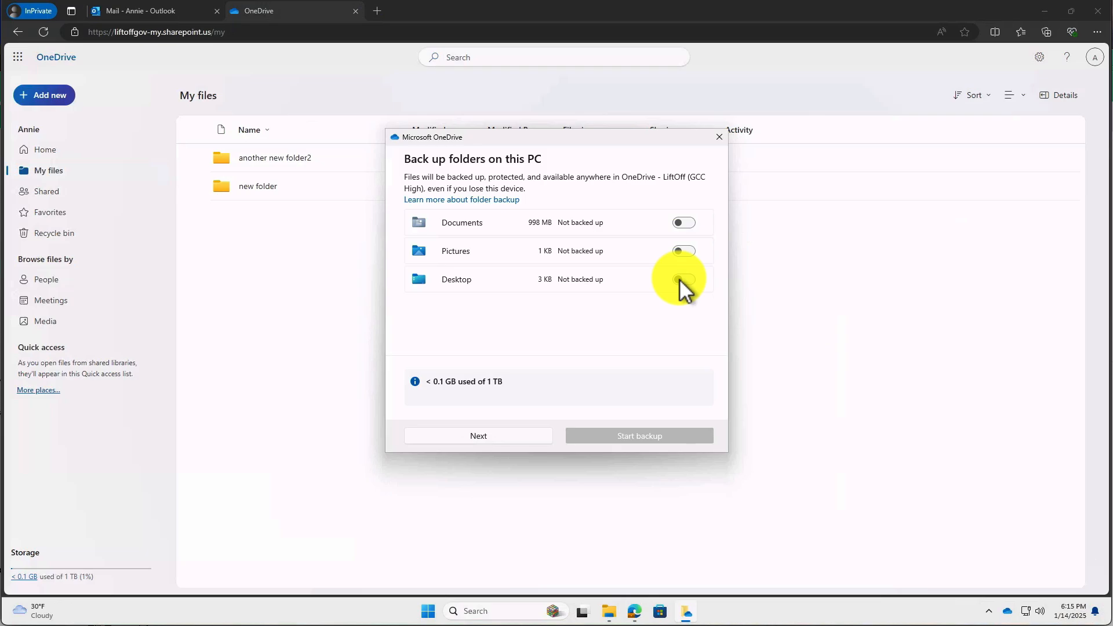
click(495, 436)
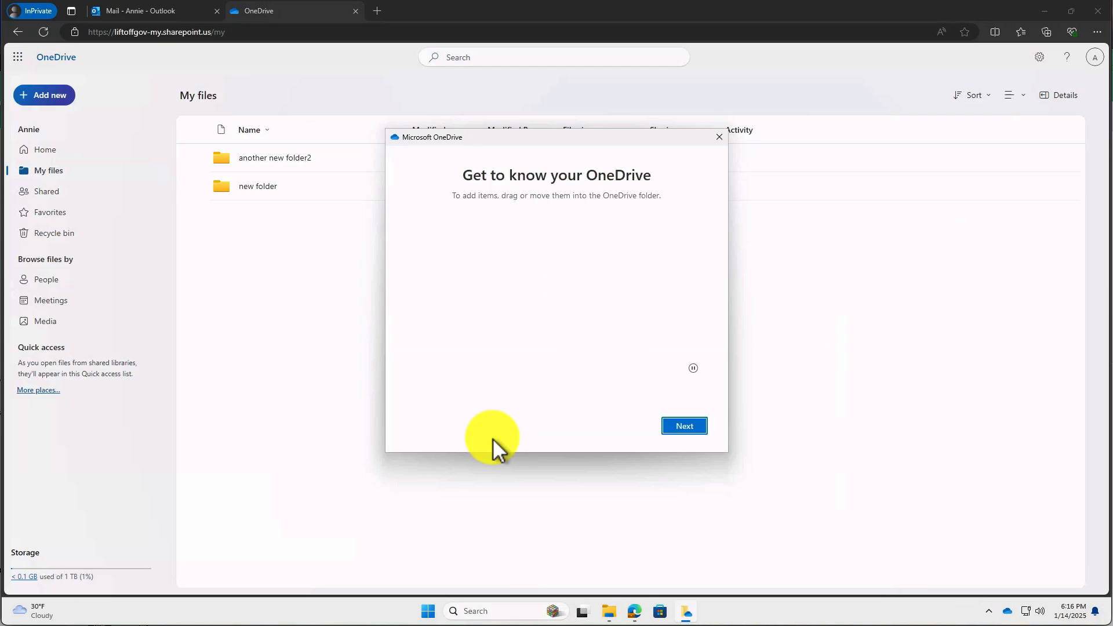
Finish the OneDrive welcome tour, skip the mobile app, and open the OneDrive folder.
click(676, 425)
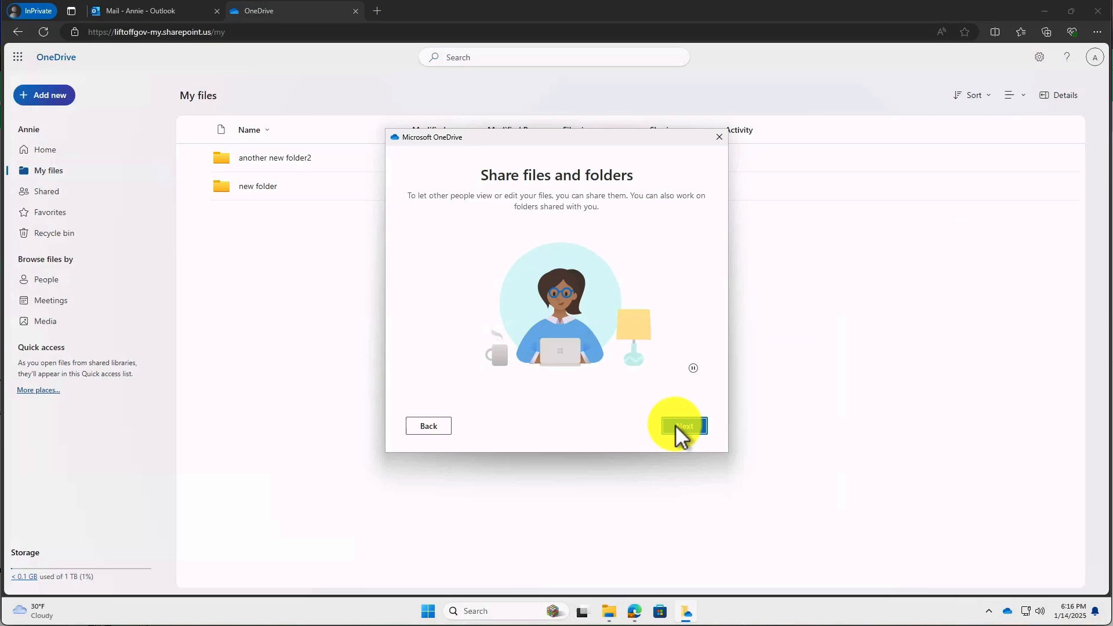
click(687, 427)
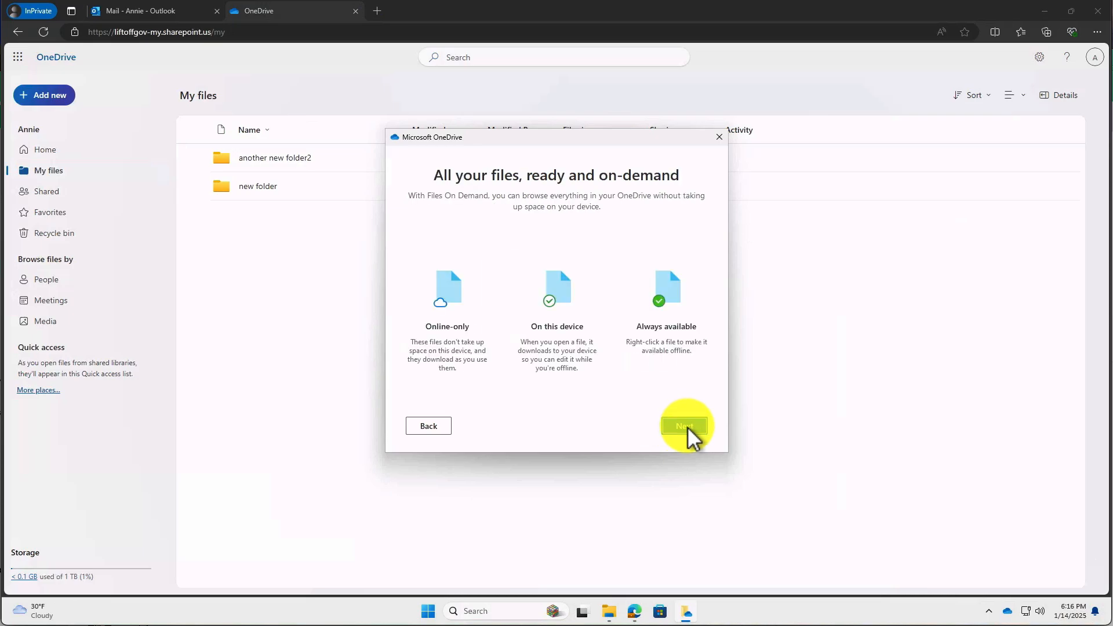
click(687, 427)
click(684, 426)
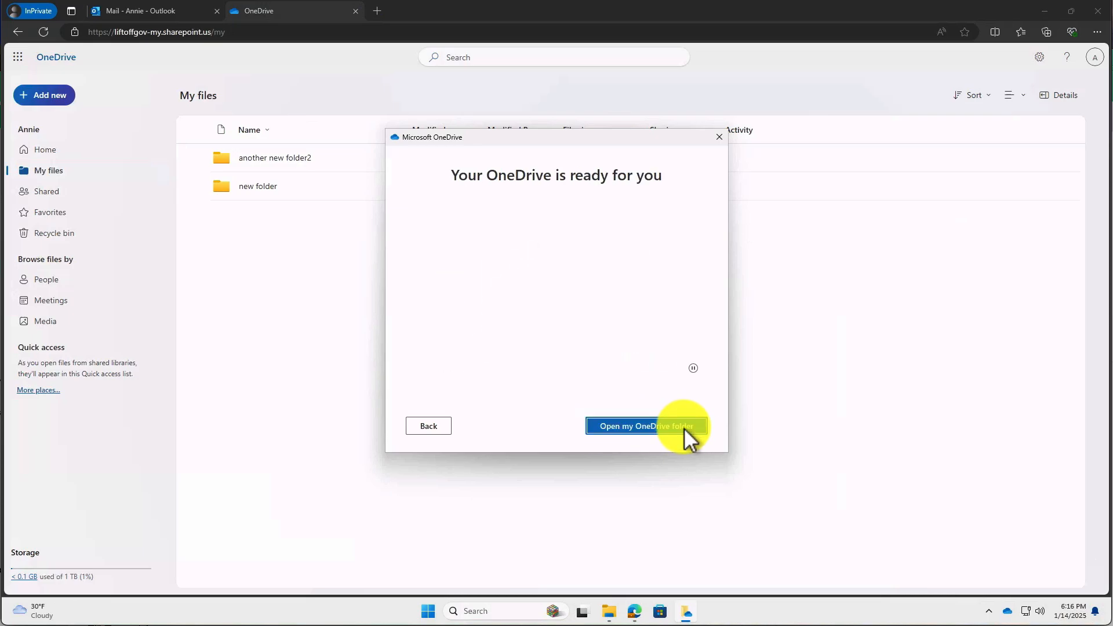
click(660, 426)
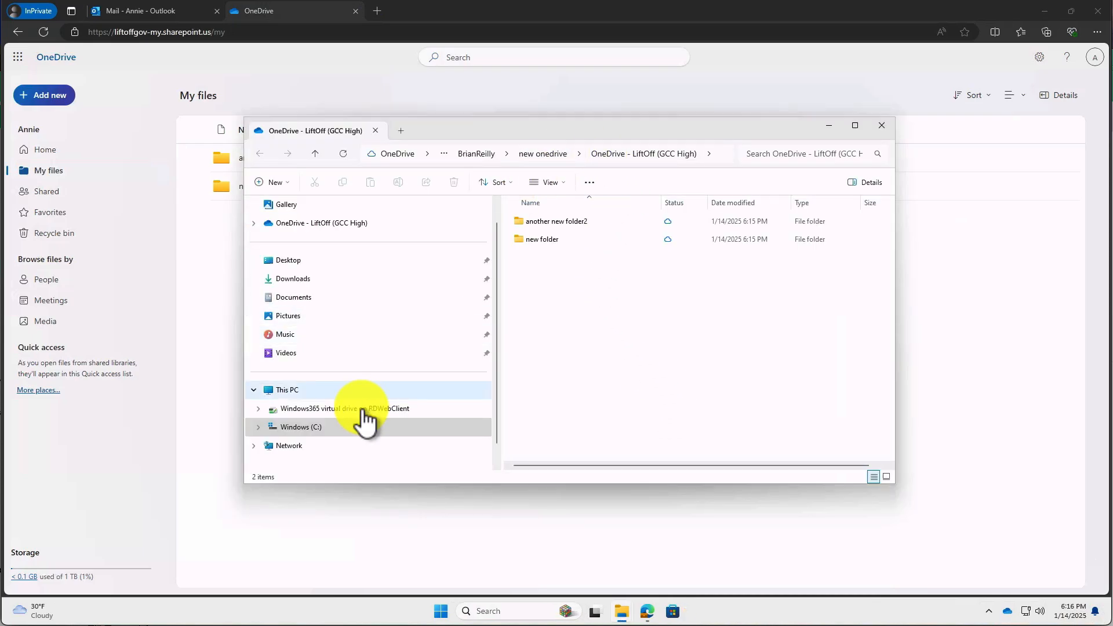
Expand OneDrive - LiftOff (GCC High) in File Explorer to reveal 'another new folder2' and 'new folder'.
click(254, 224)
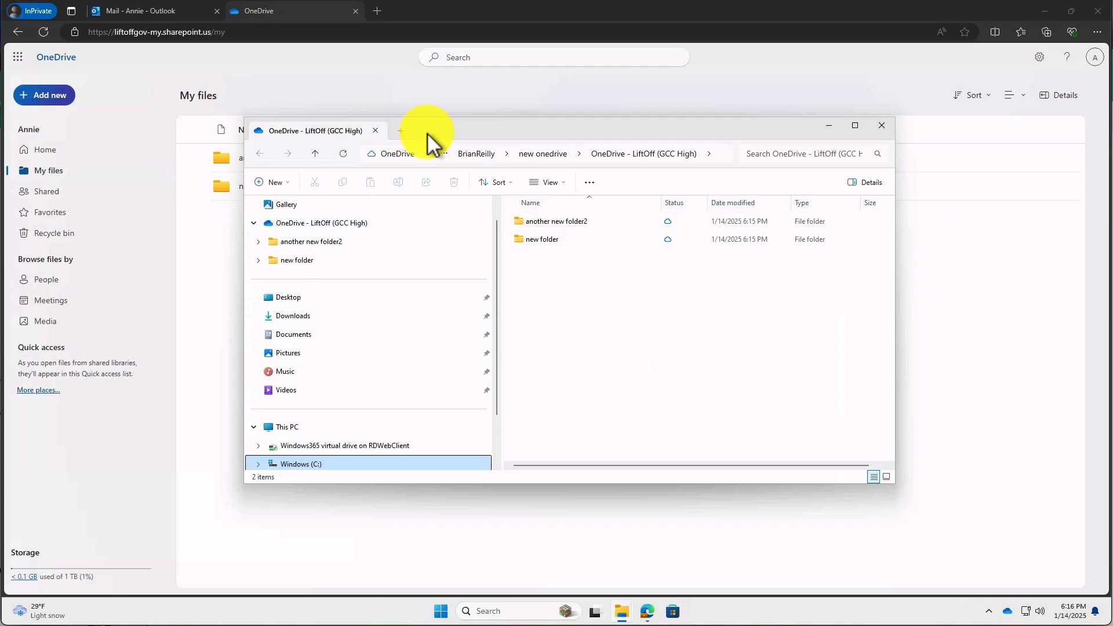
drag(428, 132, 676, 99)
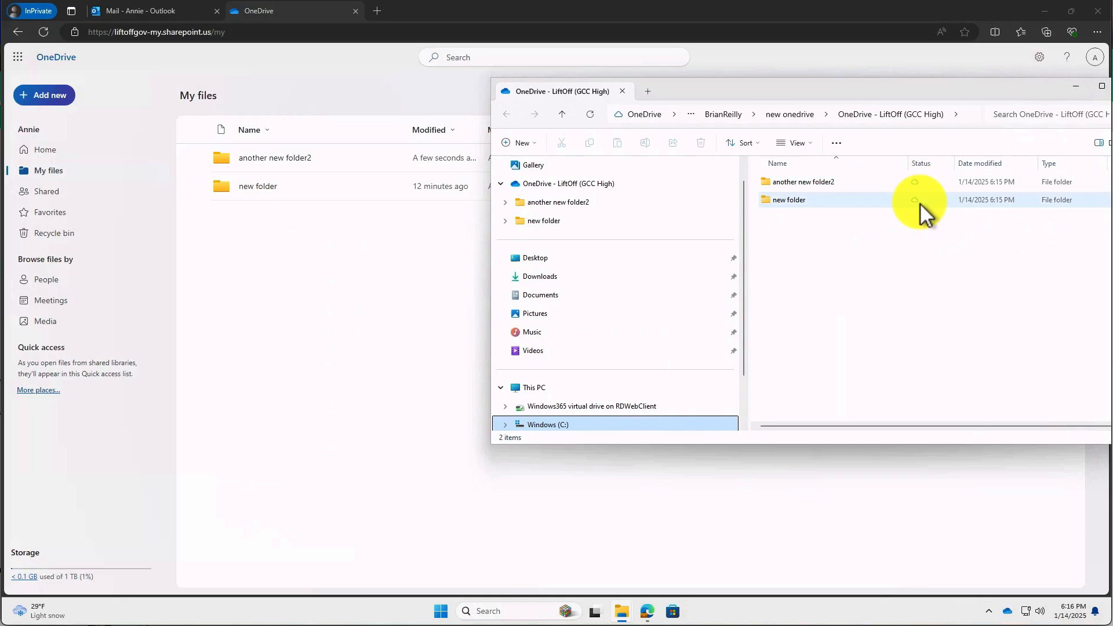
mouse_move(920, 203)
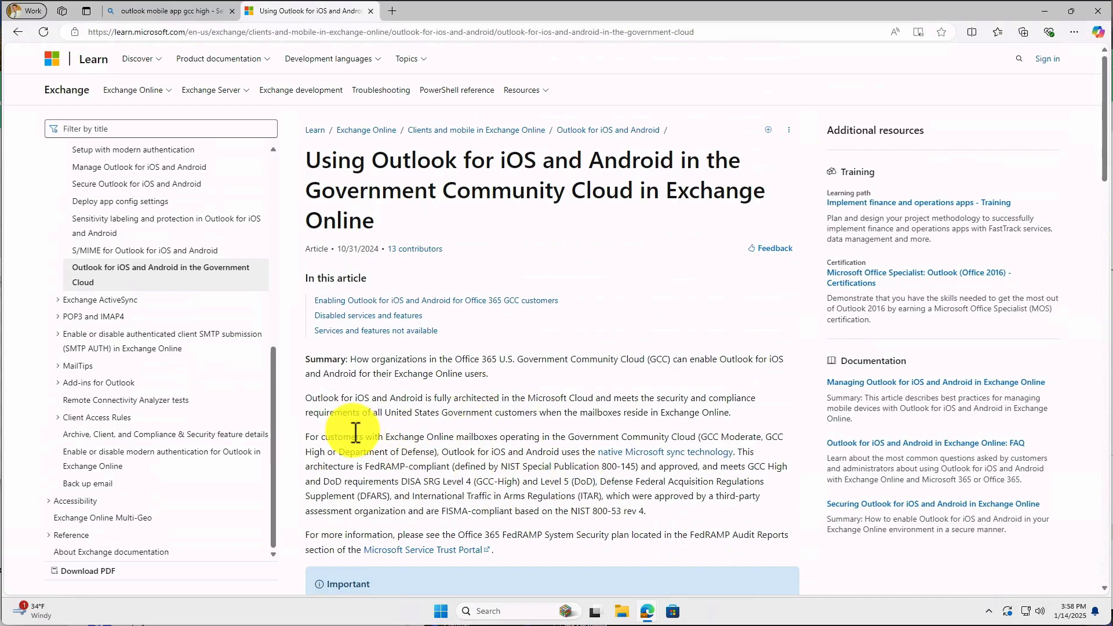
Highlight the 'For customers with Exchange Online…' paragraph and scroll to Disabled services and features.
drag(309, 437, 742, 512)
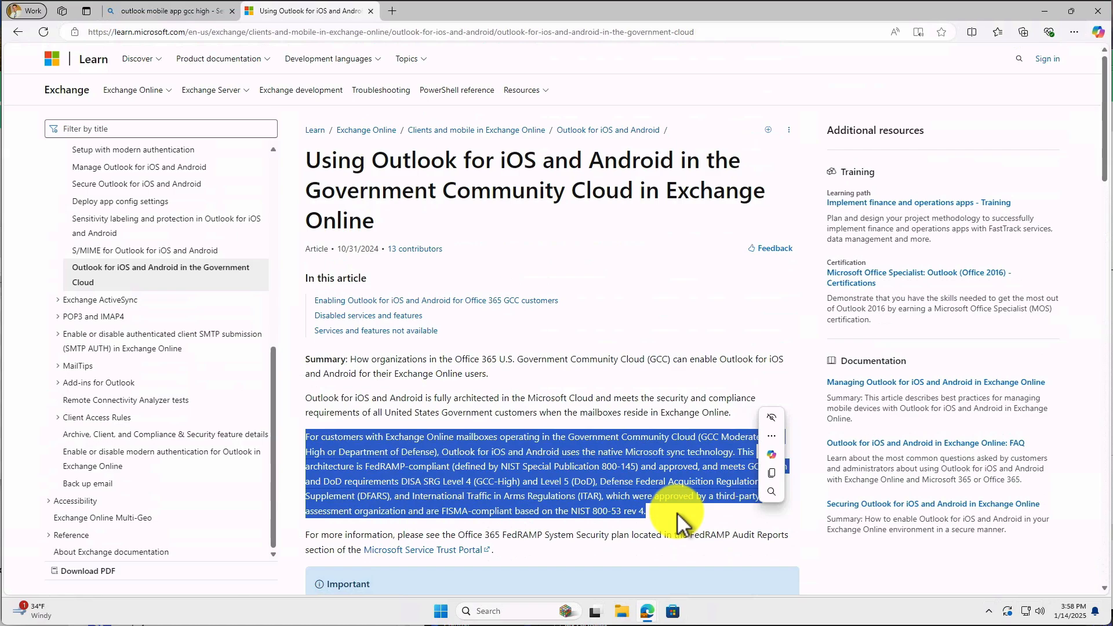
scroll(676, 513, down, 3)
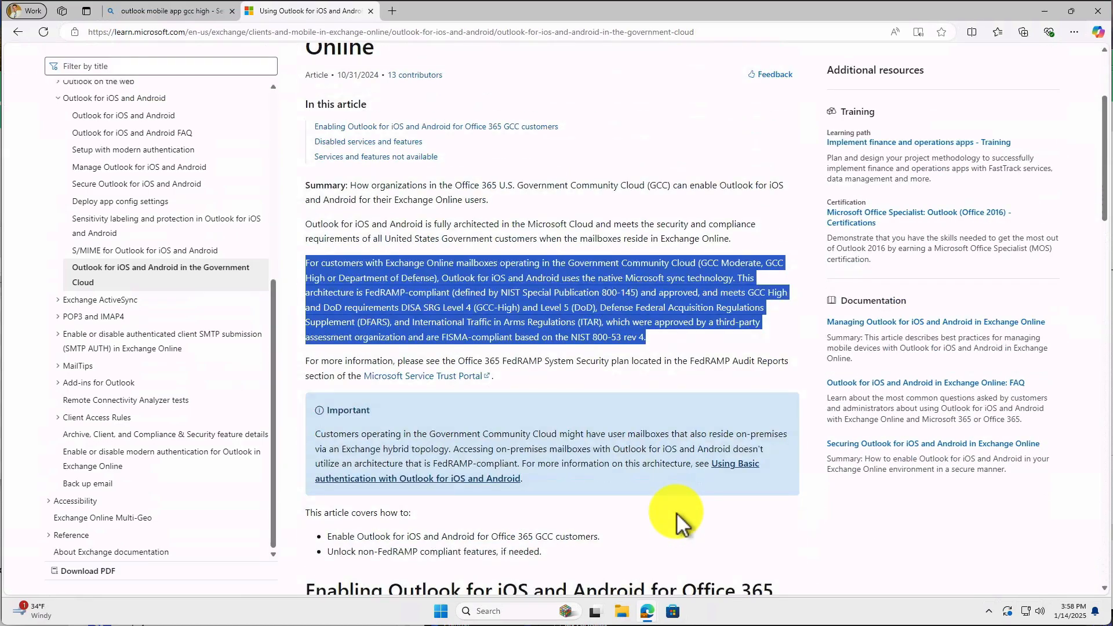
scroll(676, 513, down, 5)
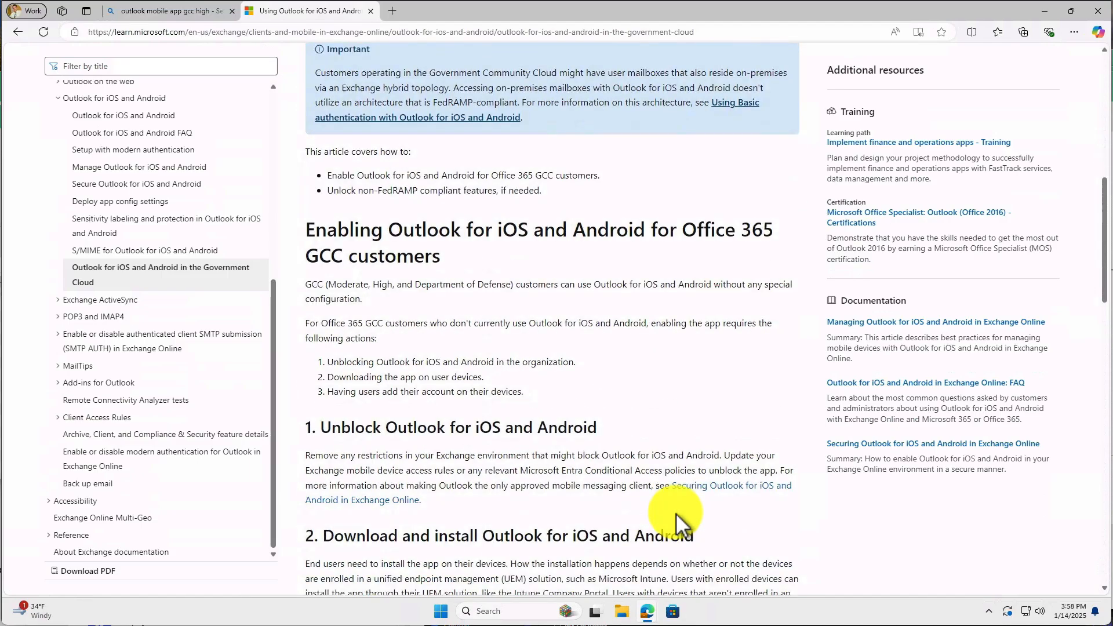
scroll(676, 513, down, 3)
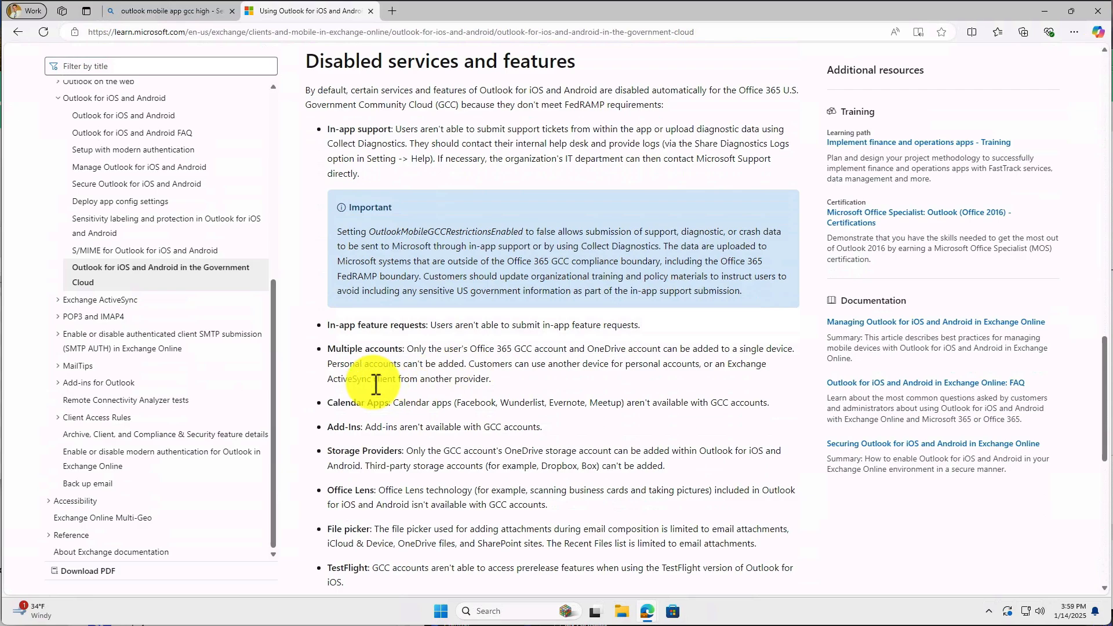
scroll(376, 384, down, 1)
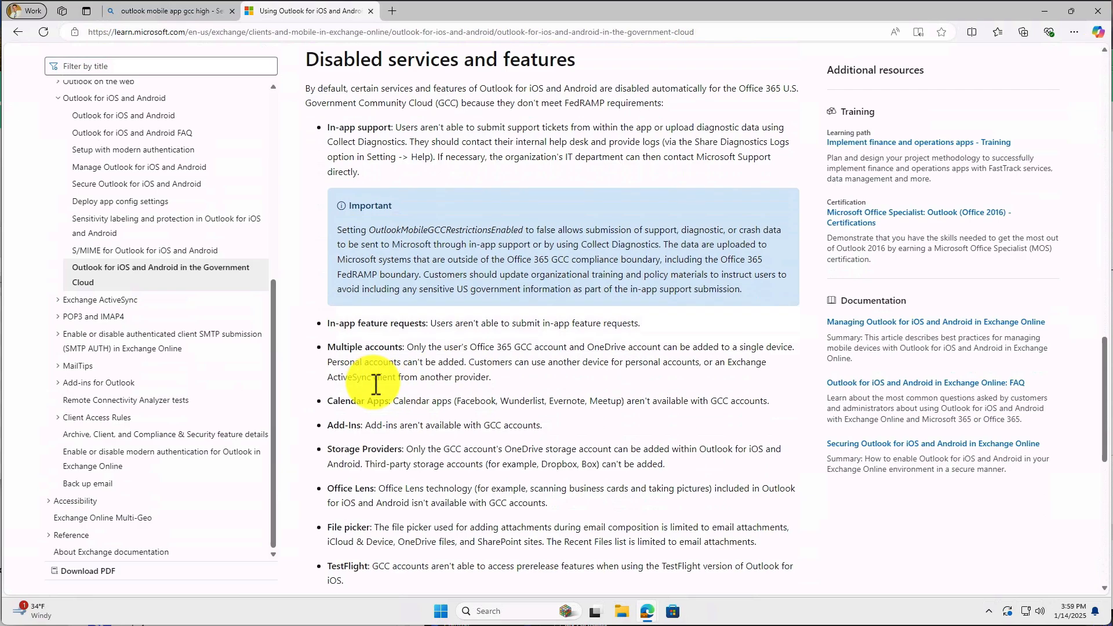